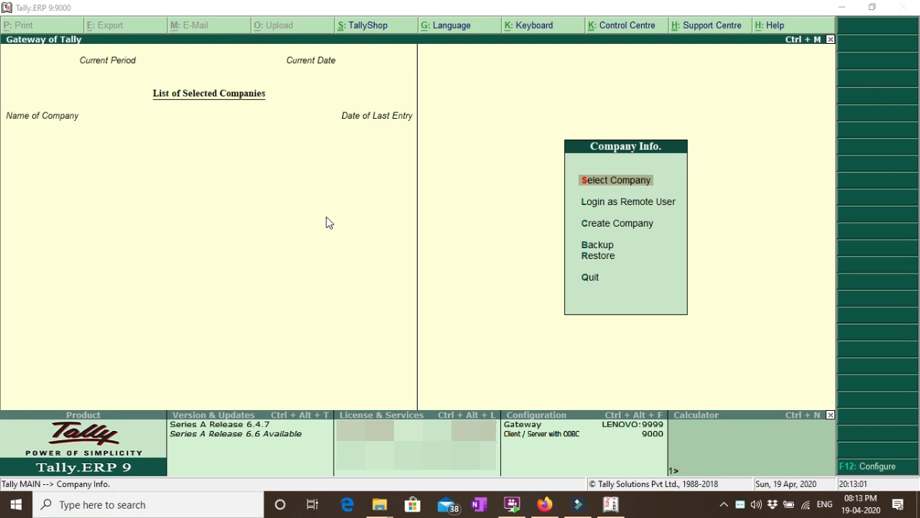
# - View the blank company creation form in Tally.ERP 9 and leave it without creating a company
pyautogui.click(625, 181)
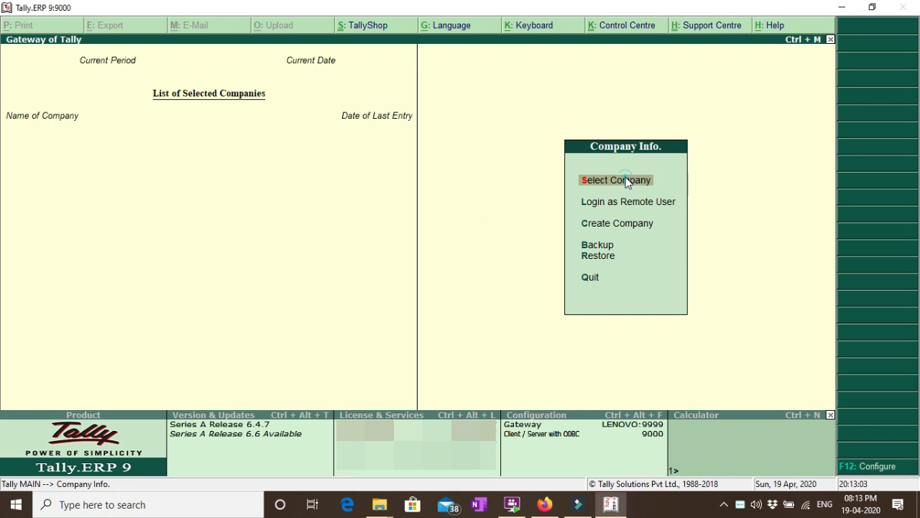
pyautogui.press('Down')
pyautogui.press('Down')
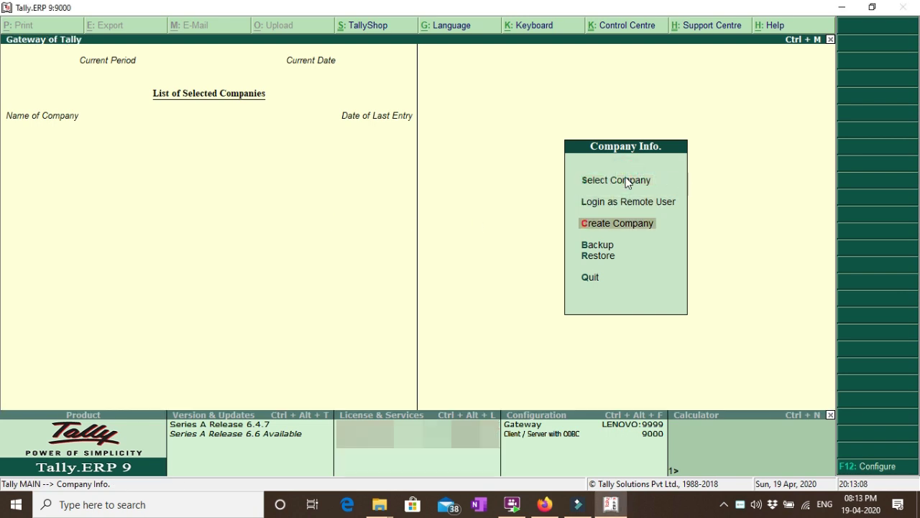
pyautogui.press('Return')
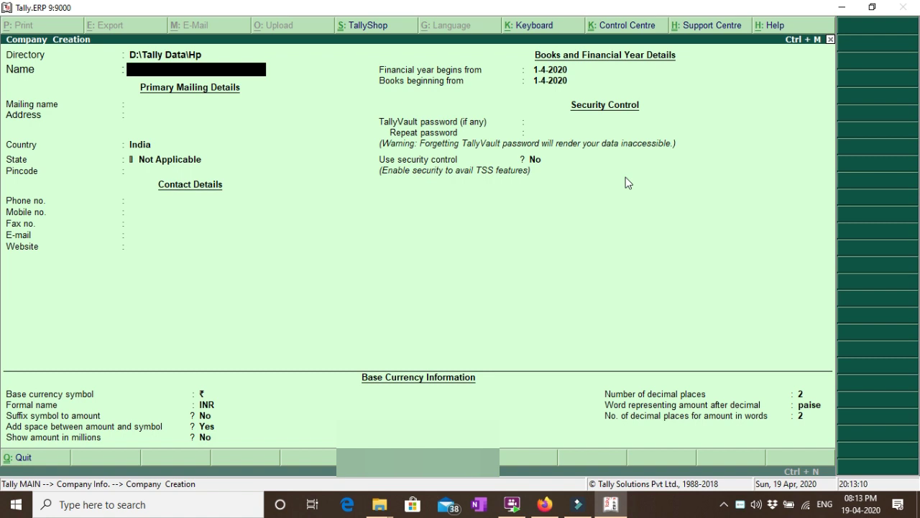
pyautogui.press('Escape')
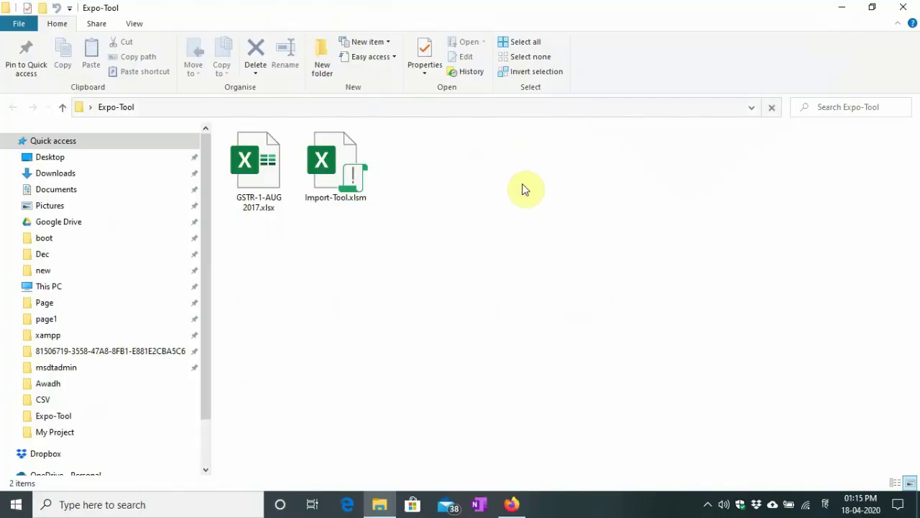
# - Open the GSTR-1-AUG 2017.xlsx workbook from the Expo-Tool folder and skim the invoice rows on the b2b sheet
pyautogui.click(263, 170)
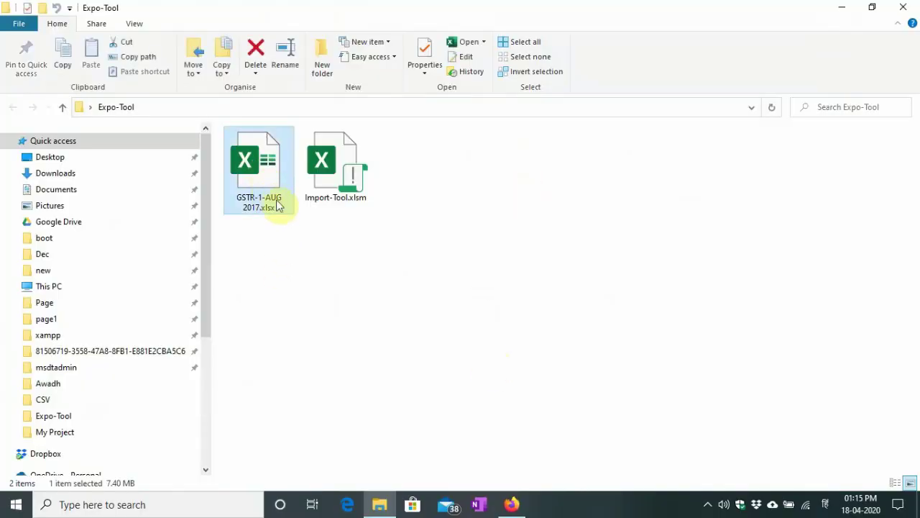
pyautogui.doubleClick(267, 199)
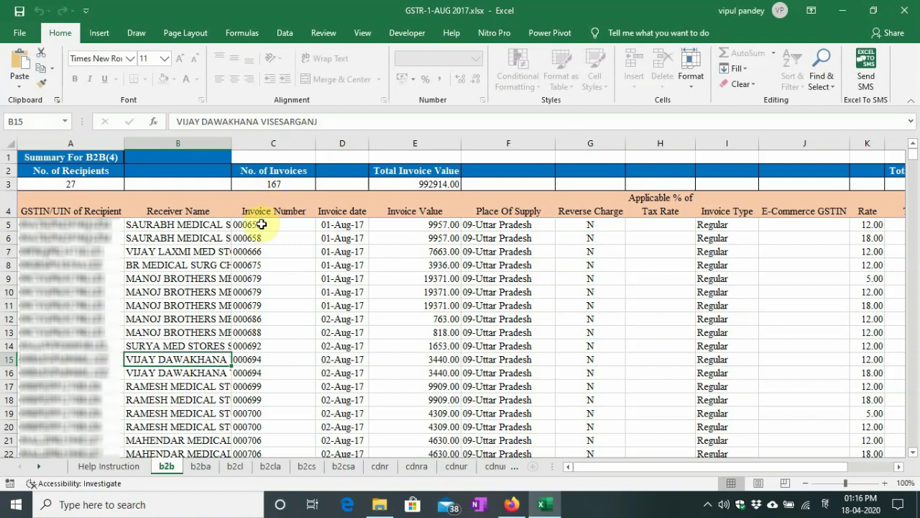
pyautogui.scroll(-11, 270, 262)
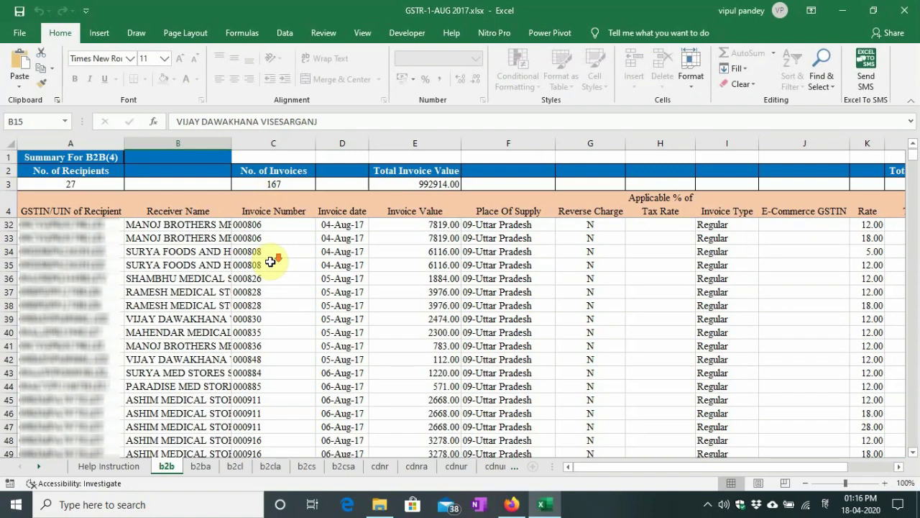
pyautogui.scroll(-1, 270, 261)
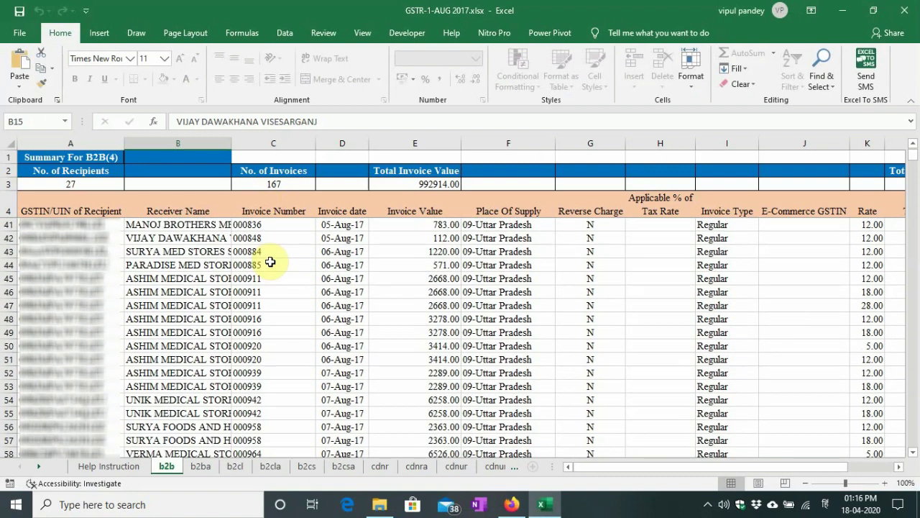
# - Examine the b2b sheet's columns from GSTIN/UIN of Recipient through Invoice Value and Place Of Supply to Rate, Taxable Value and Cess Amount
pyautogui.click(284, 184)
pyautogui.scroll(8, 191, 288)
pyautogui.click(95, 203)
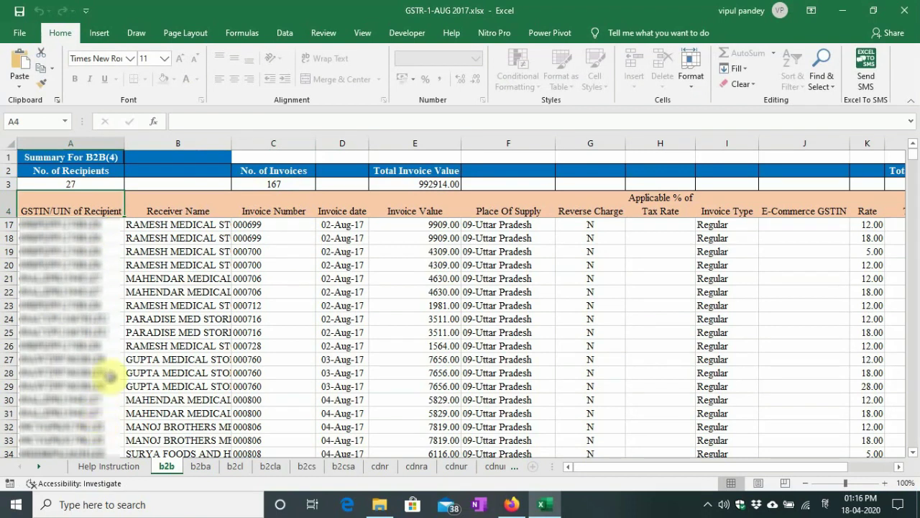
pyautogui.click(185, 211)
pyautogui.click(277, 210)
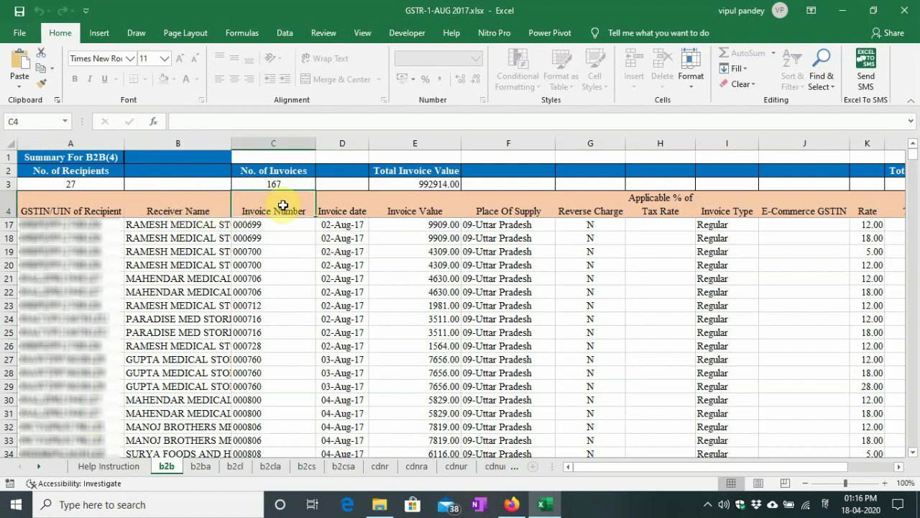
pyautogui.click(355, 209)
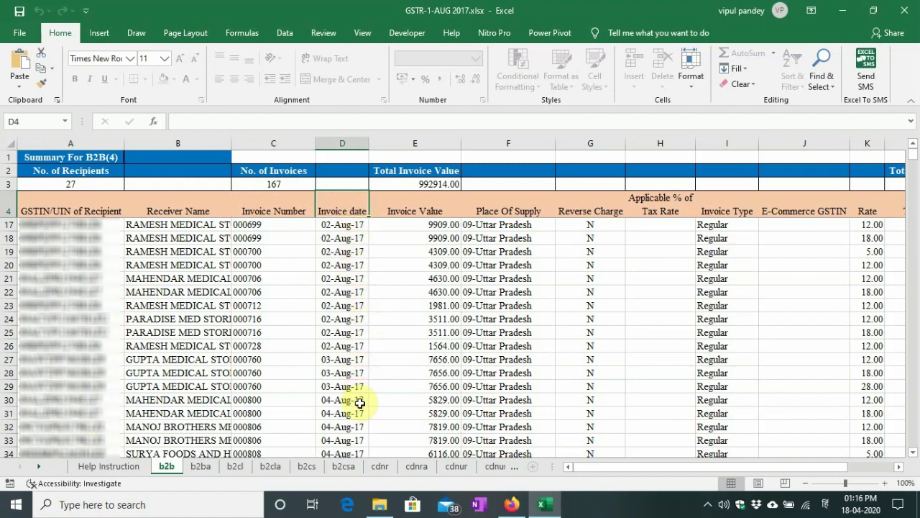
pyautogui.click(452, 202)
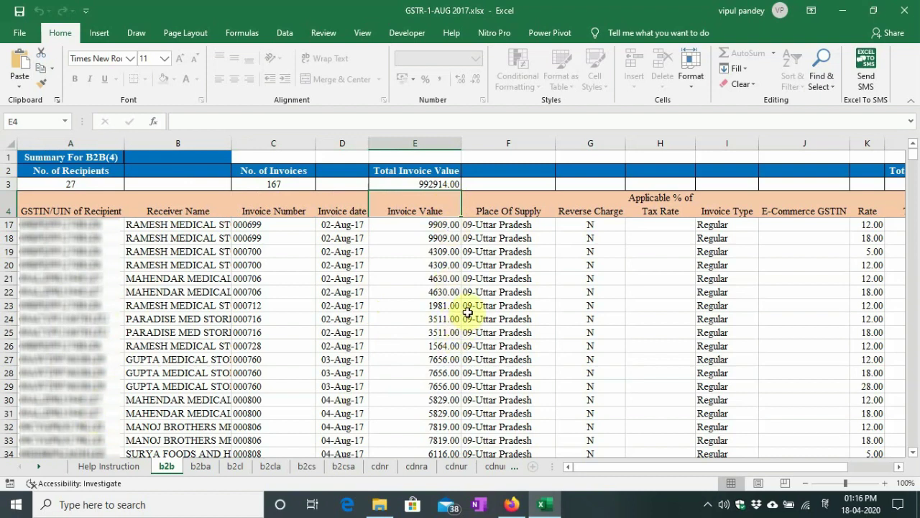
pyautogui.click(505, 201)
pyautogui.moveTo(504, 202)
pyautogui.mouseDown()
pyautogui.moveTo(793, 202)
pyautogui.moveTo(793, 223)
pyautogui.mouseUp()
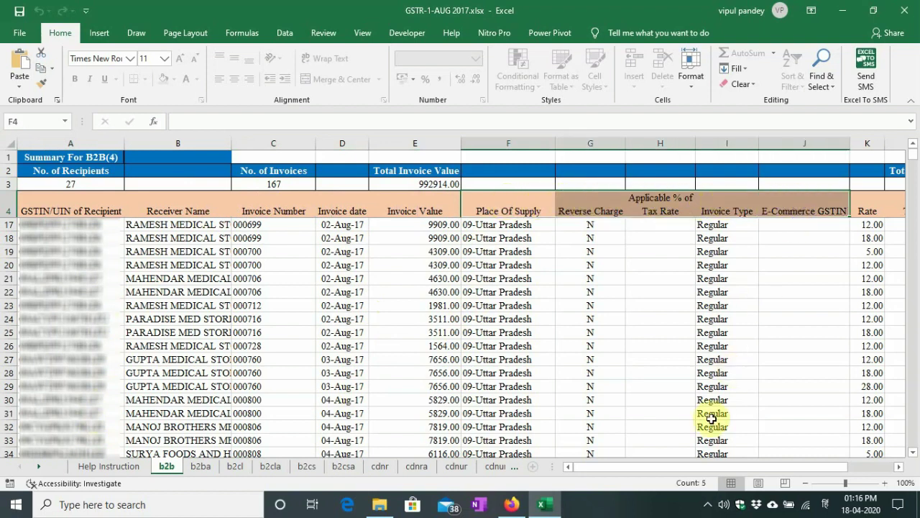
pyautogui.moveTo(688, 466); pyautogui.dragTo(765, 473)
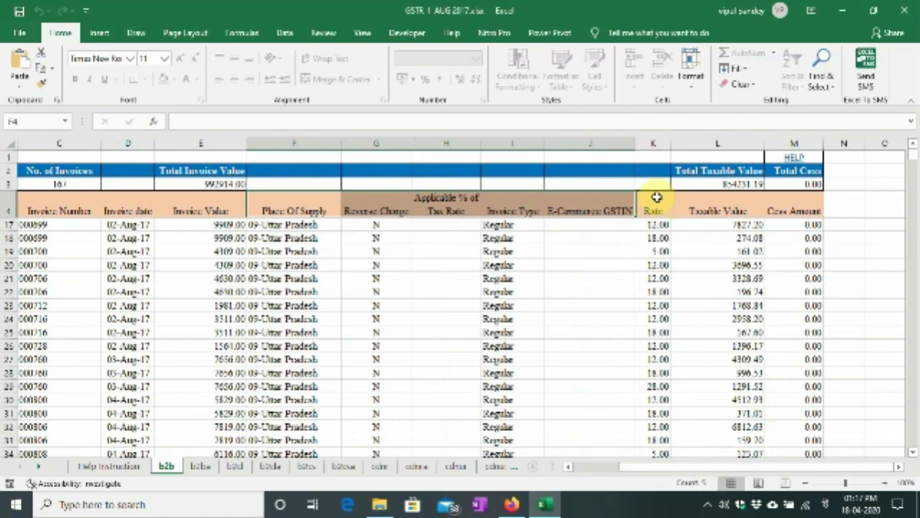
pyautogui.moveTo(657, 197); pyautogui.dragTo(788, 433)
pyautogui.click(755, 305)
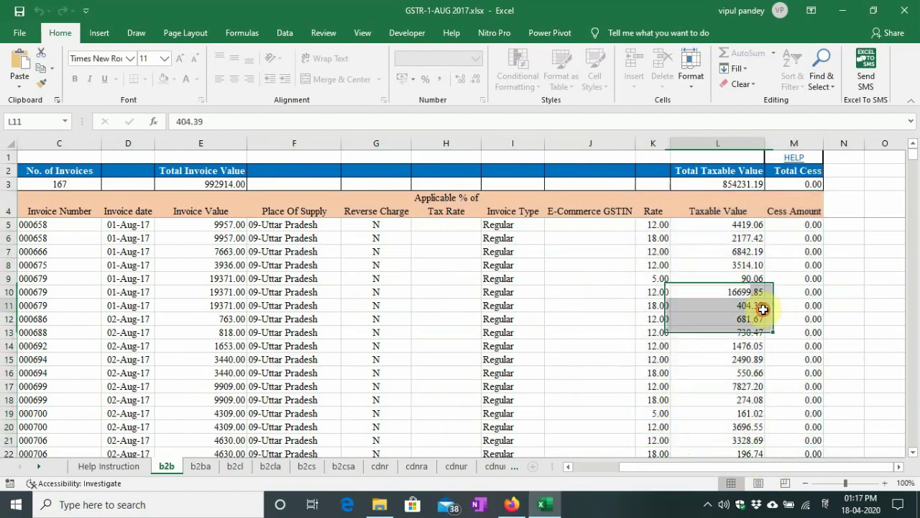
# - Copy the b2b invoice table in columns A to M, from the header in row 4 down to row 295
pyautogui.click(8, 146)
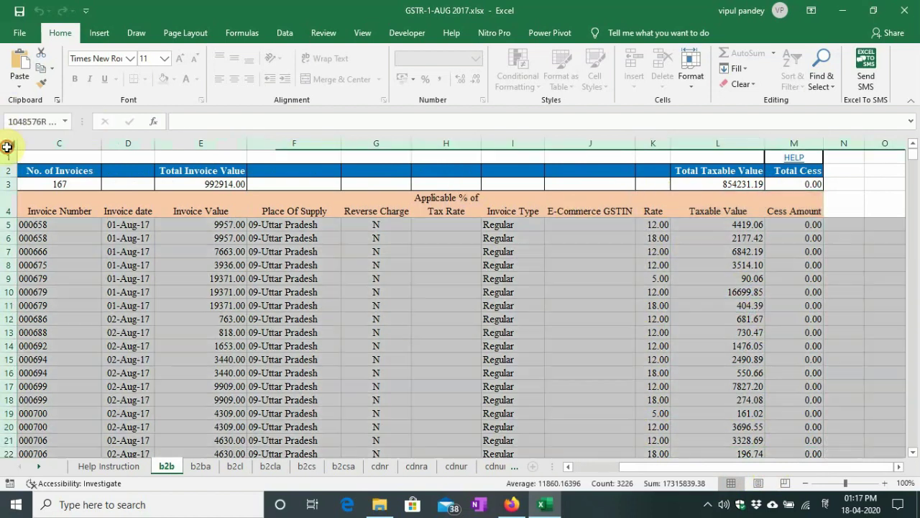
pyautogui.click(72, 239)
pyautogui.click(52, 204)
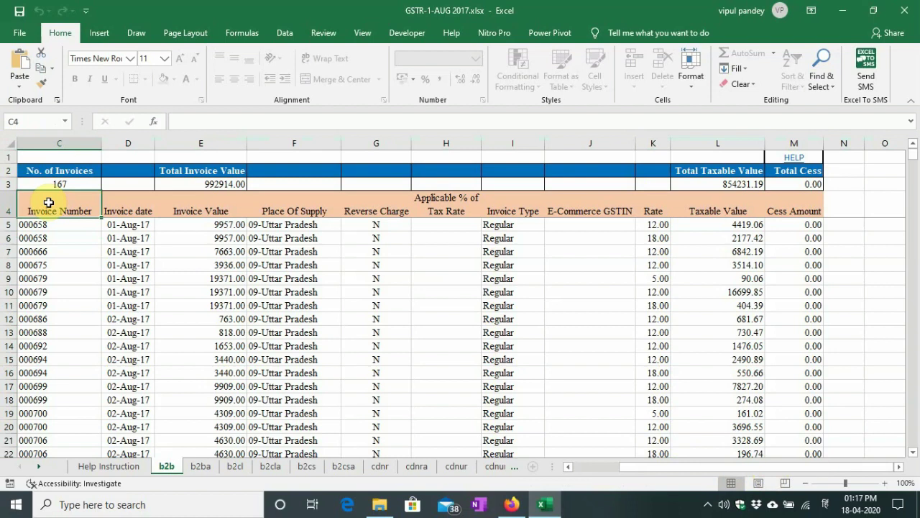
pyautogui.press('Home')
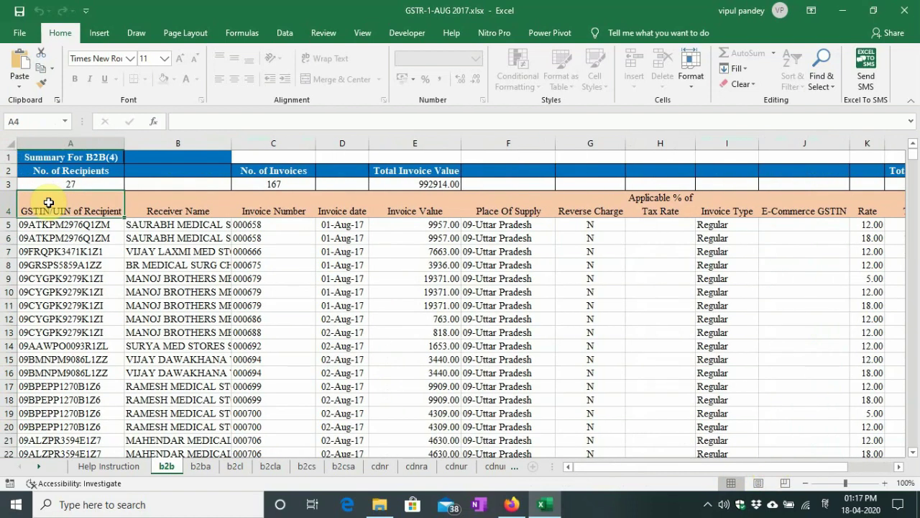
pyautogui.hotkey('ctrl', 'shift', 'Right')
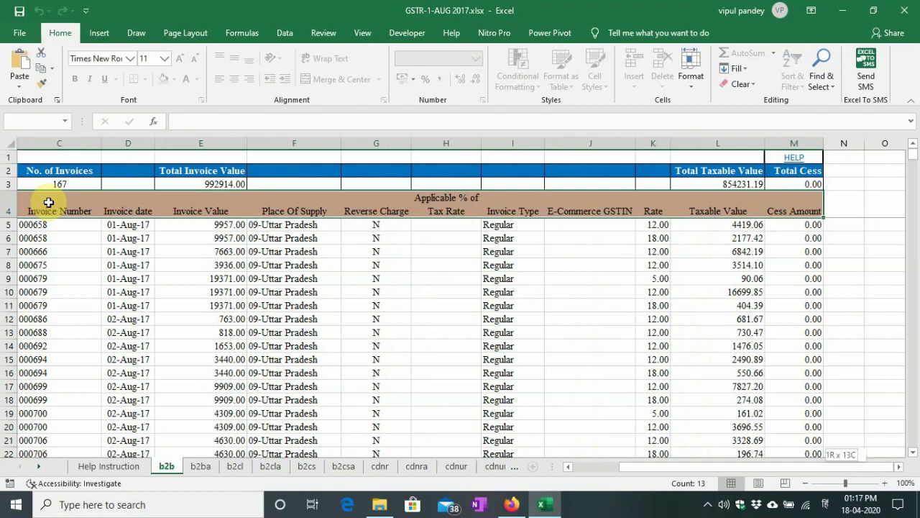
pyautogui.hotkey('ctrl', 'shift', 'Down')
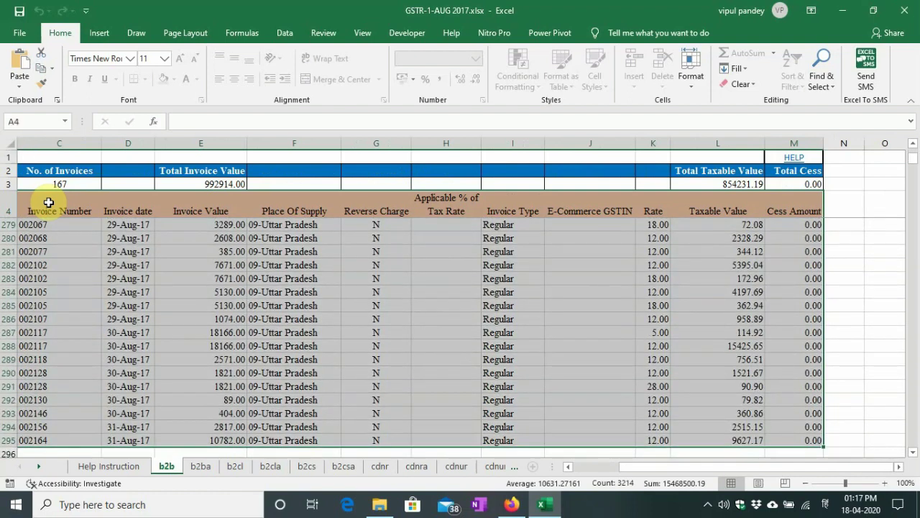
pyautogui.hotkey('ctrl', 'c')
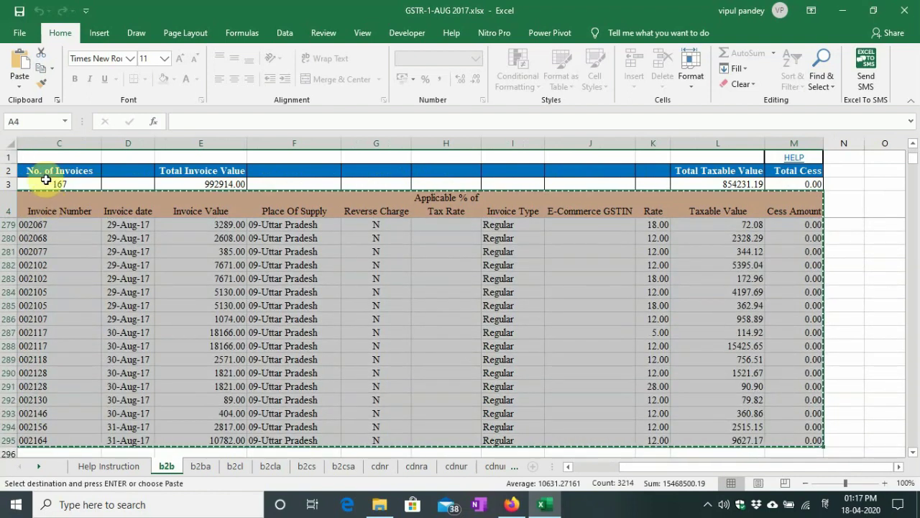
# - Create a blank workbook and paste the copied invoice table at A1 as values and number formats
pyautogui.click(30, 38)
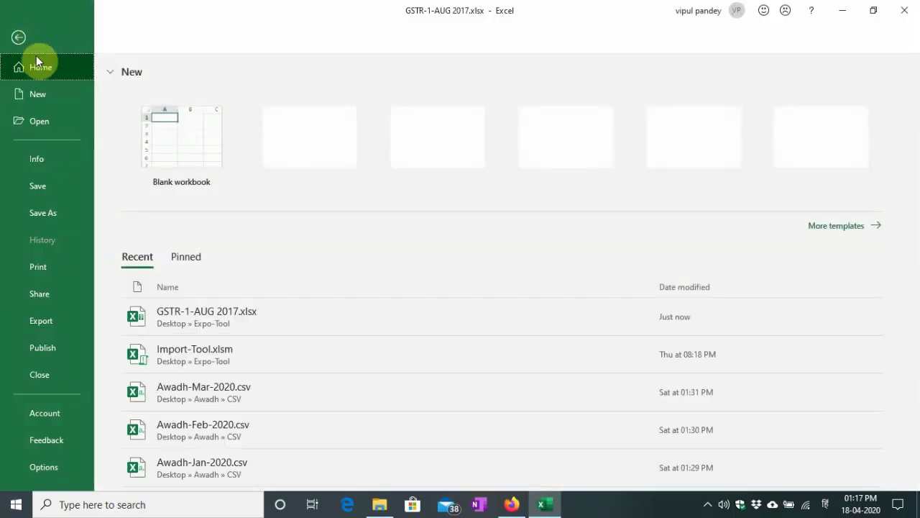
pyautogui.click(177, 159)
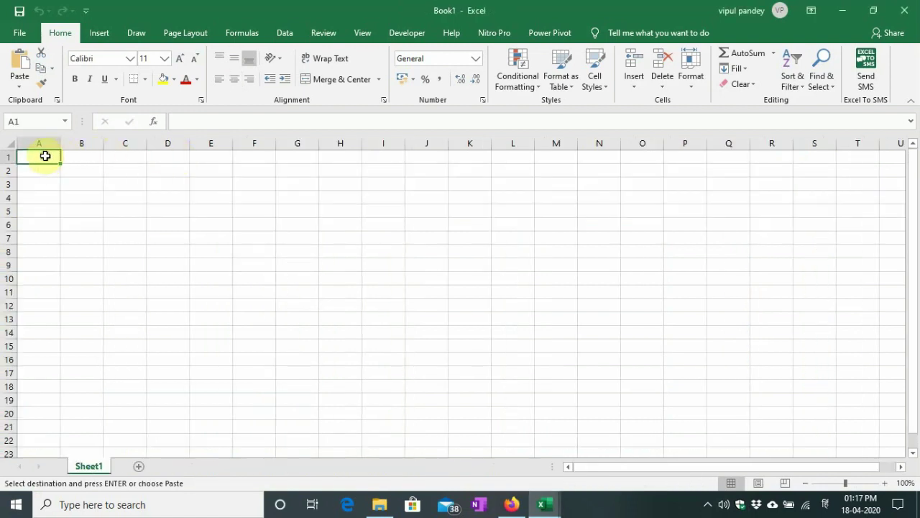
pyautogui.rightClick(46, 156)
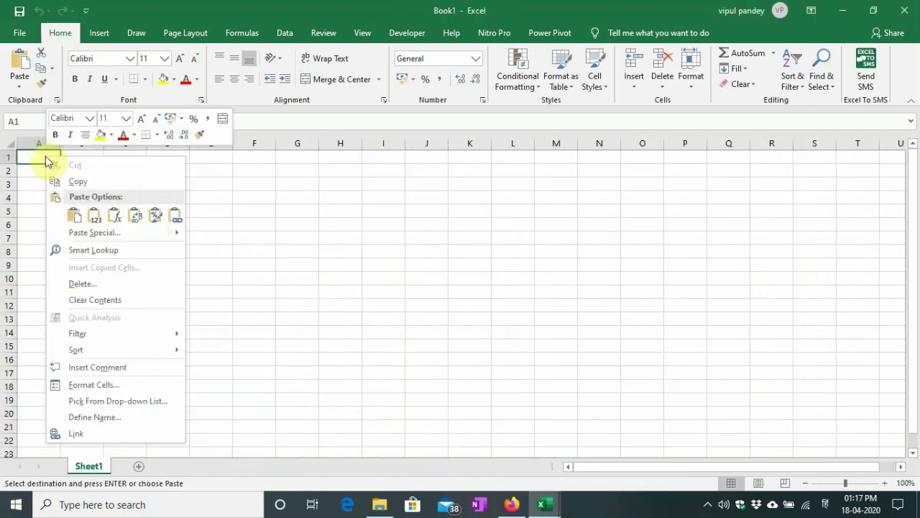
pyautogui.click(83, 227)
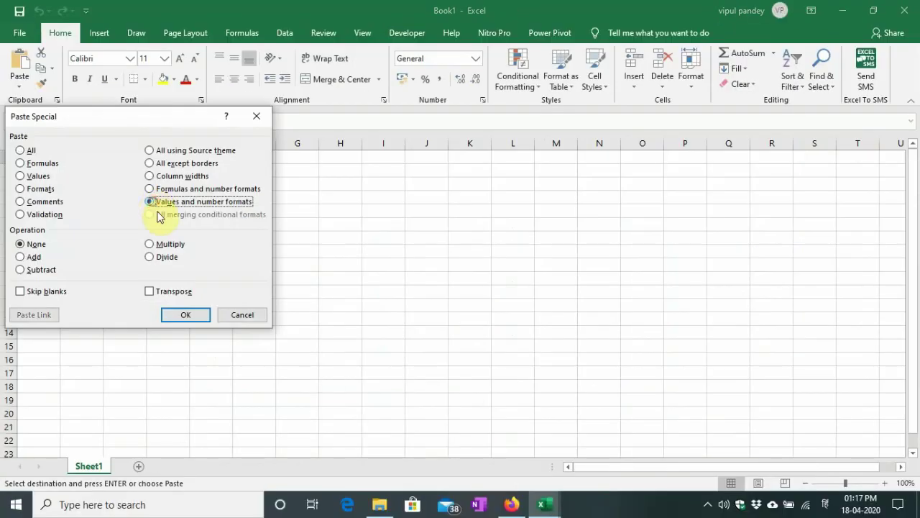
pyautogui.click(221, 299)
pyautogui.click(276, 469)
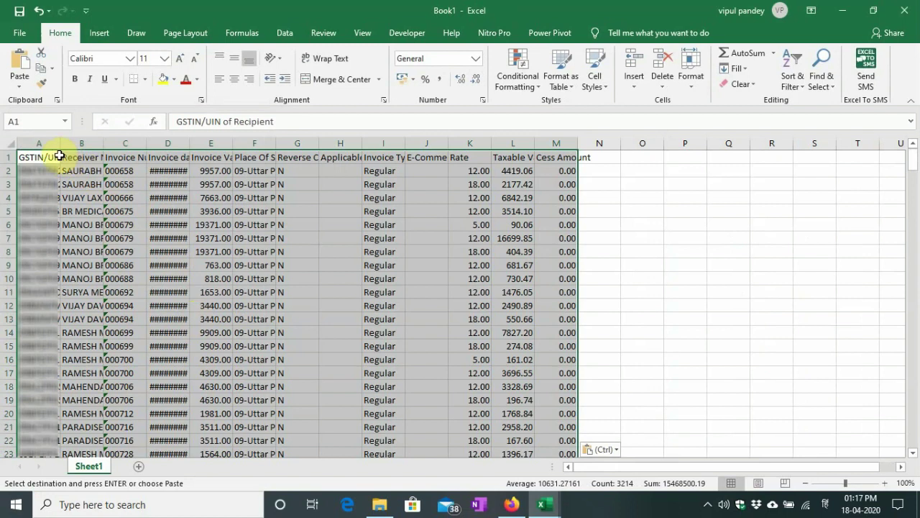
# - Create a PivotTable from Sheet1 range A1:M292 on a new worksheet, with the data added to the Data Model
pyautogui.click(100, 32)
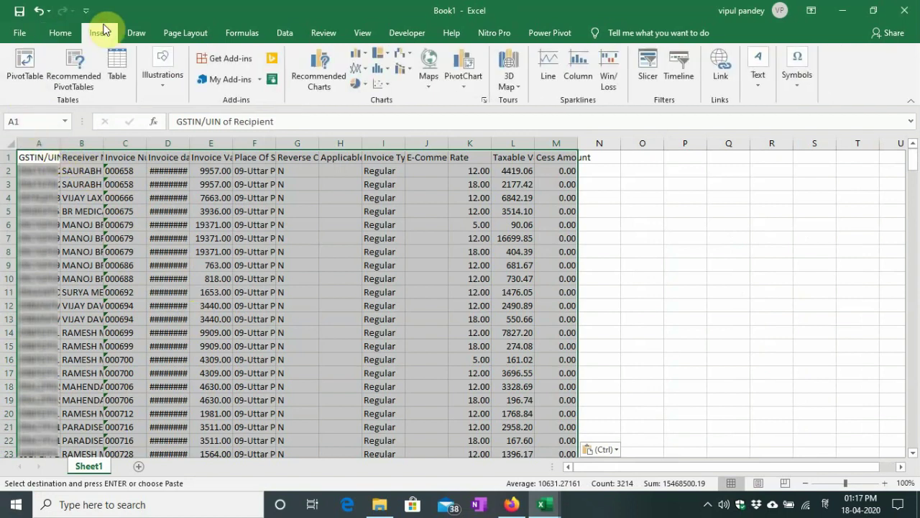
pyautogui.click(23, 76)
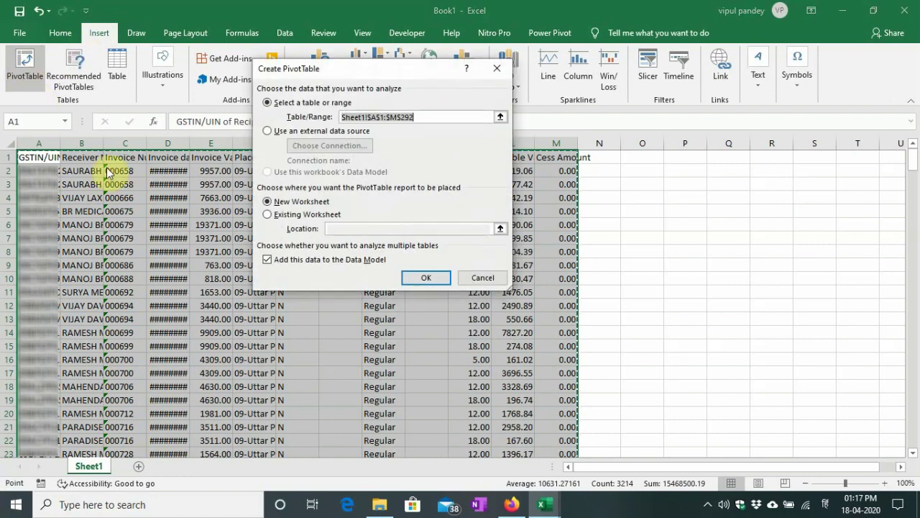
pyautogui.click(422, 280)
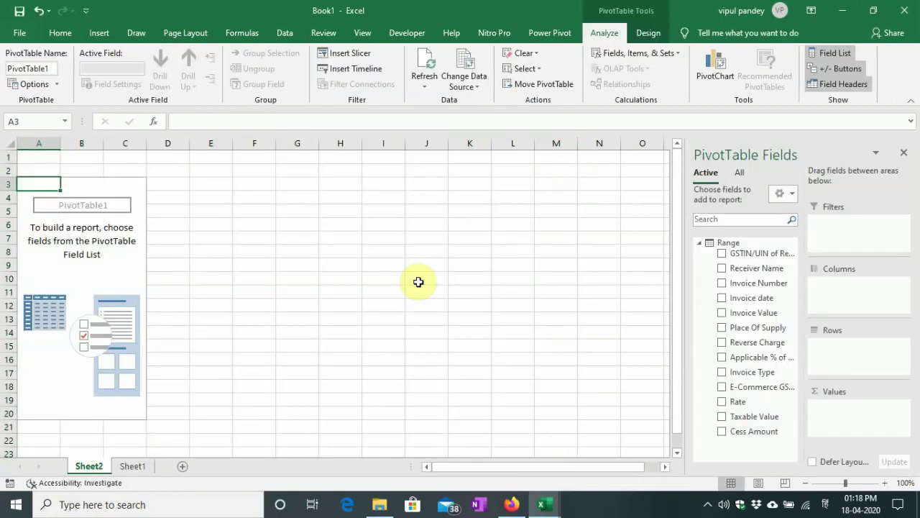
pyautogui.click(75, 229)
pyautogui.click(66, 253)
pyautogui.click(54, 229)
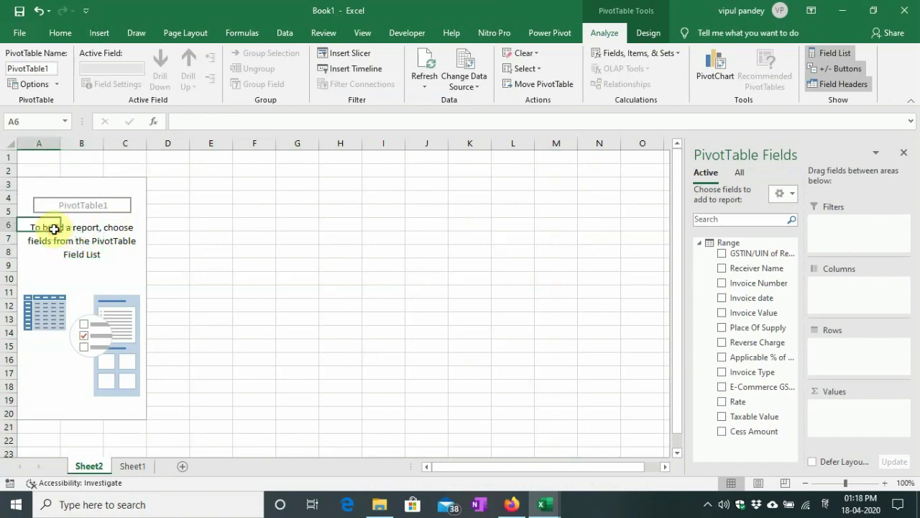
pyautogui.click(53, 206)
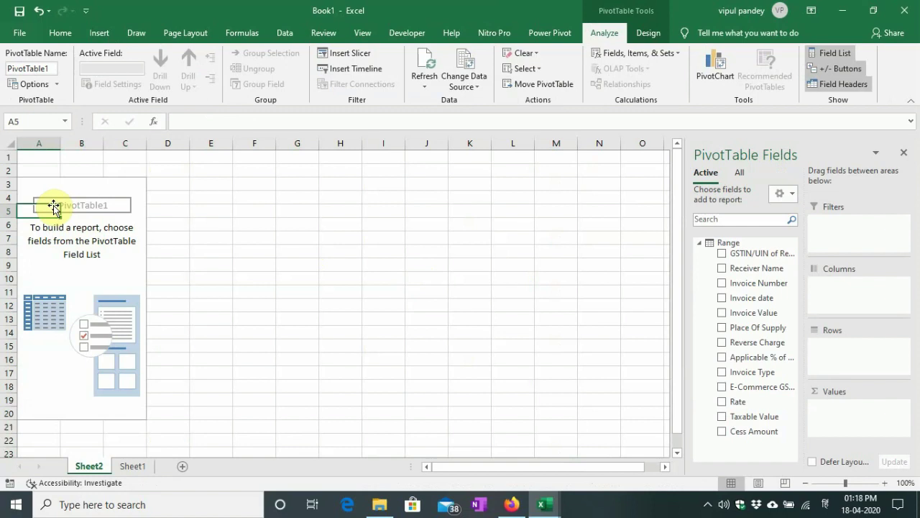
# - Add GSTIN/UIN of Recipient, Receiver Name, Invoice Number, Invoice date and Invoice Value as PivotTable row fields, in that order
pyautogui.moveTo(717, 253); pyautogui.dragTo(838, 345)
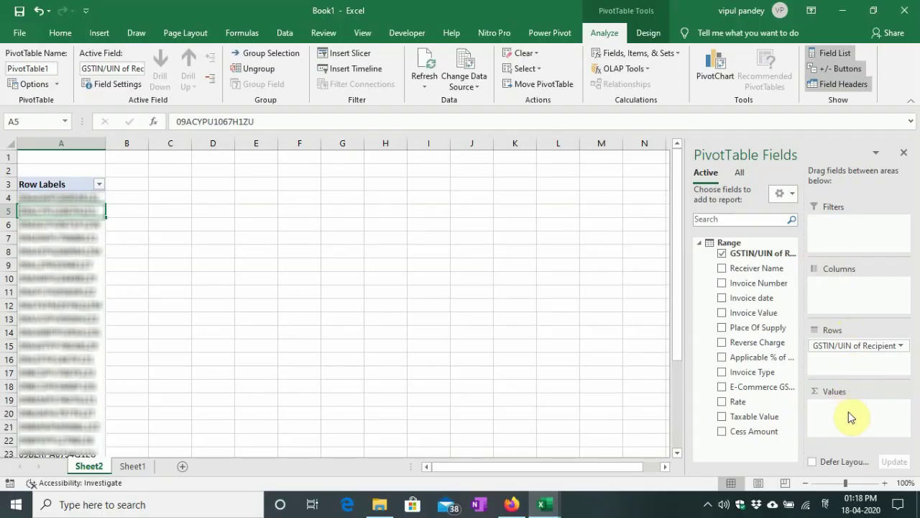
pyautogui.moveTo(747, 272); pyautogui.dragTo(838, 359)
pyautogui.moveTo(739, 286); pyautogui.dragTo(824, 369)
pyautogui.click(722, 283)
pyautogui.moveTo(741, 297); pyautogui.dragTo(847, 375)
pyautogui.moveTo(757, 312); pyautogui.dragTo(836, 370)
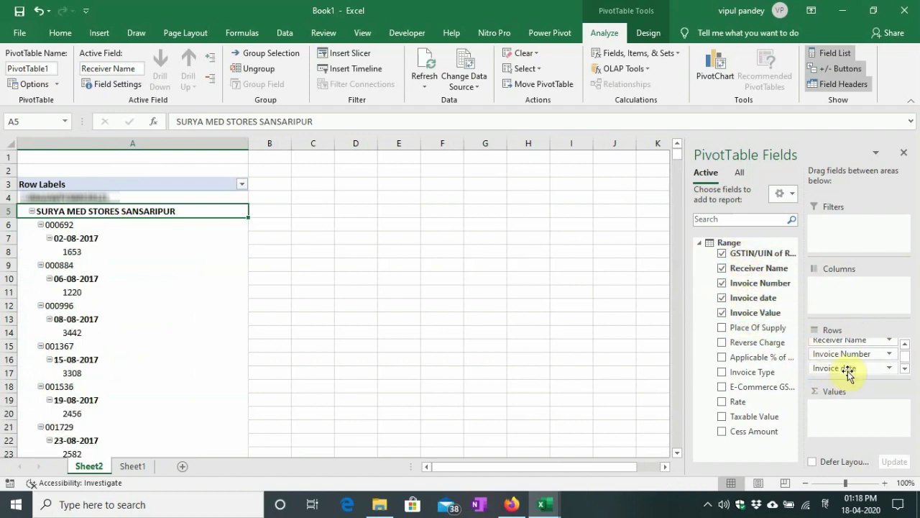
# - Set Rate as the PivotTable's column field and Taxable Value as its values field
pyautogui.moveTo(742, 401); pyautogui.dragTo(832, 288)
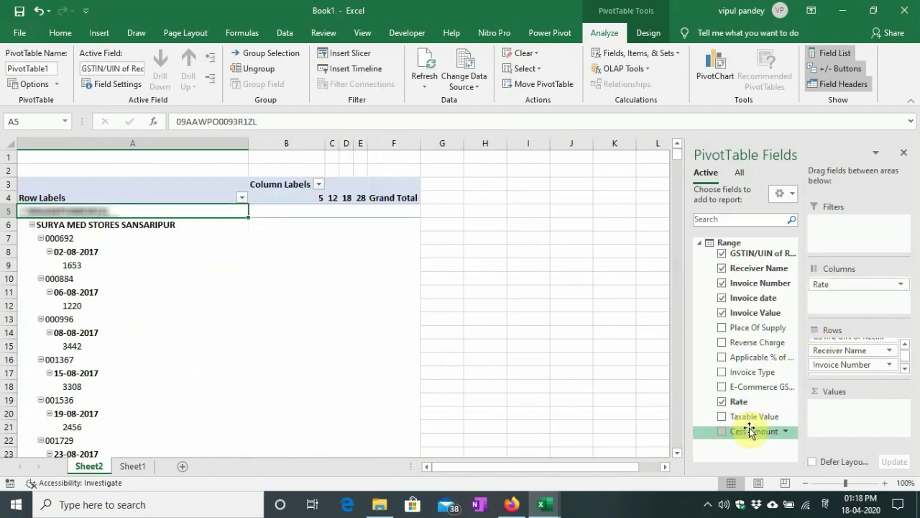
pyautogui.moveTo(752, 417); pyautogui.dragTo(822, 421)
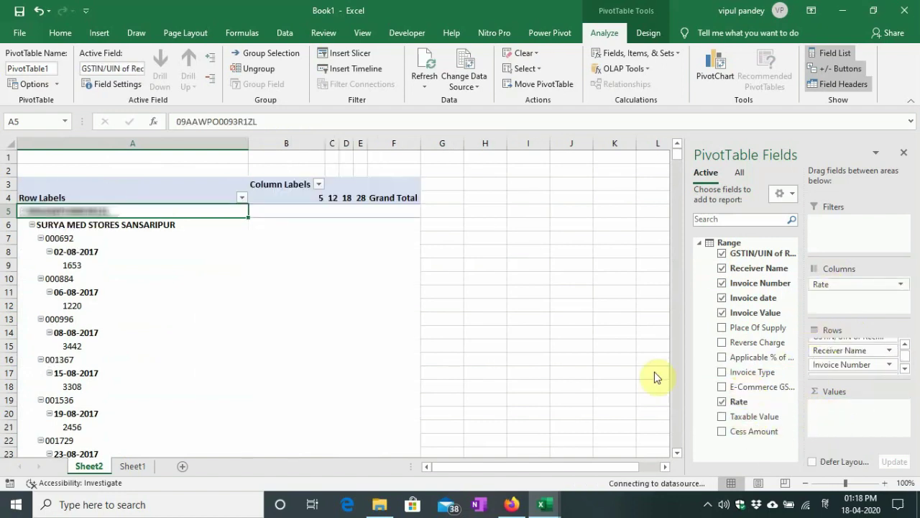
# - Set the GSTIN/UIN of Recipient row field to tabular form with repeated item labels
pyautogui.rightClick(138, 214)
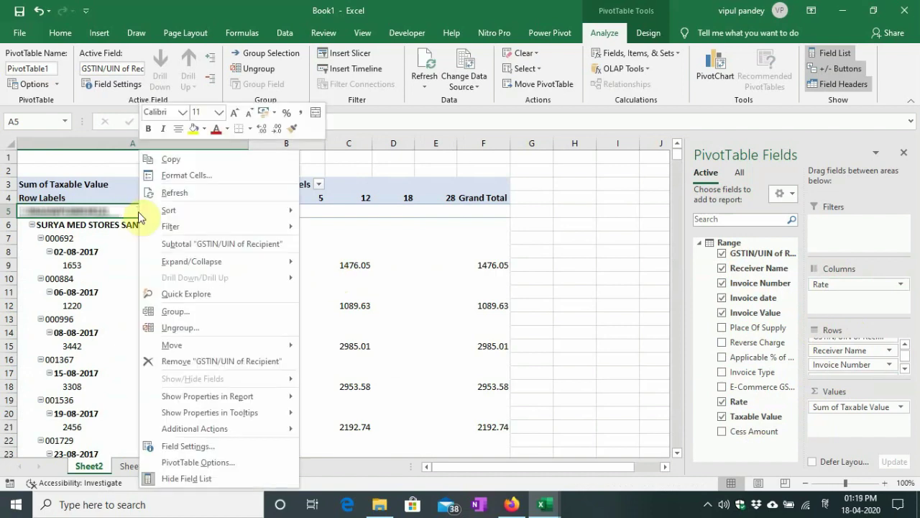
pyautogui.click(171, 447)
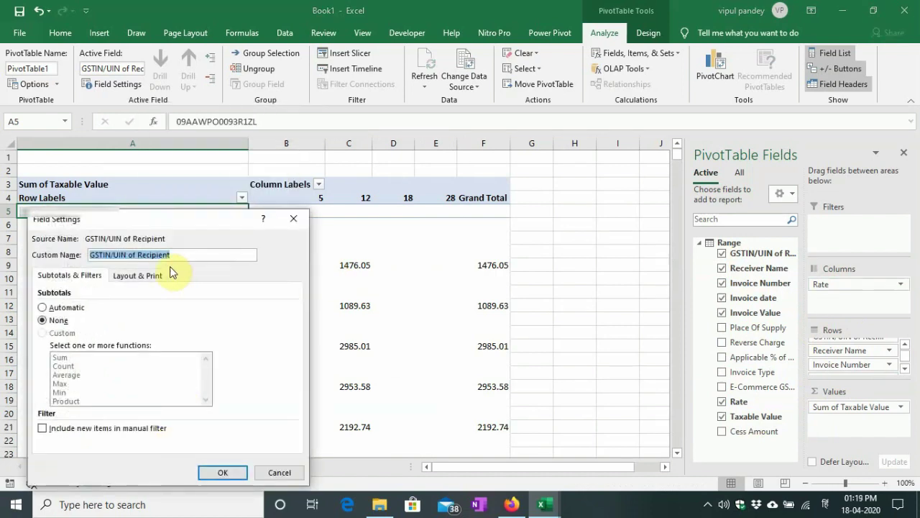
pyautogui.click(151, 278)
pyautogui.click(91, 346)
pyautogui.click(85, 365)
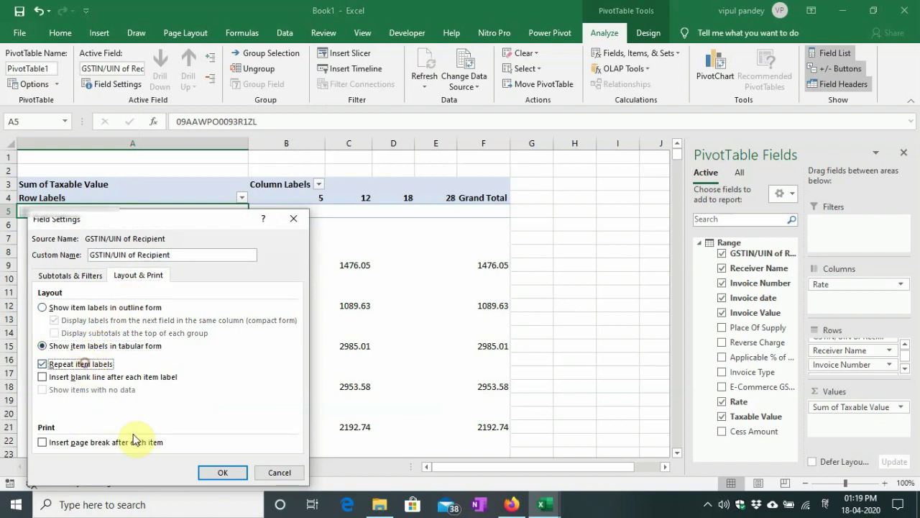
pyautogui.click(218, 472)
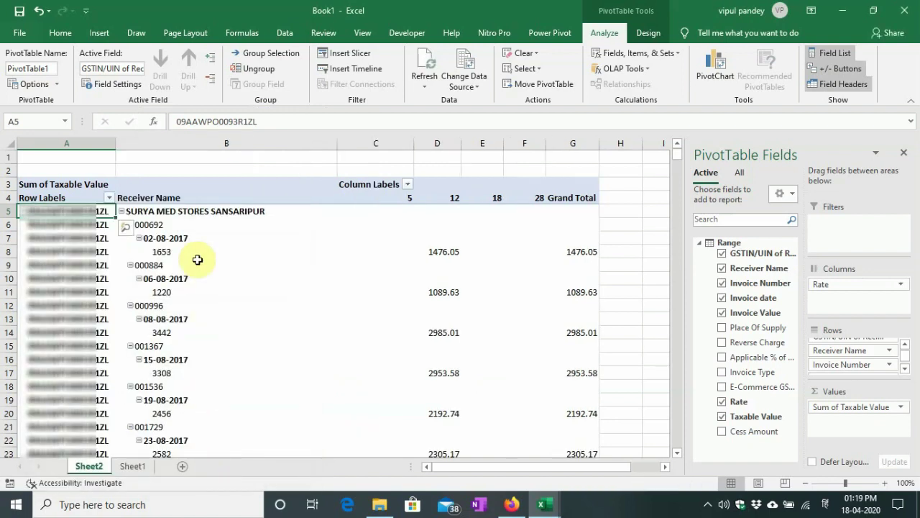
# - Set the Receiver Name row field to tabular form with repeated item labels
pyautogui.click(200, 213)
pyautogui.rightClick(200, 212)
pyautogui.click(245, 446)
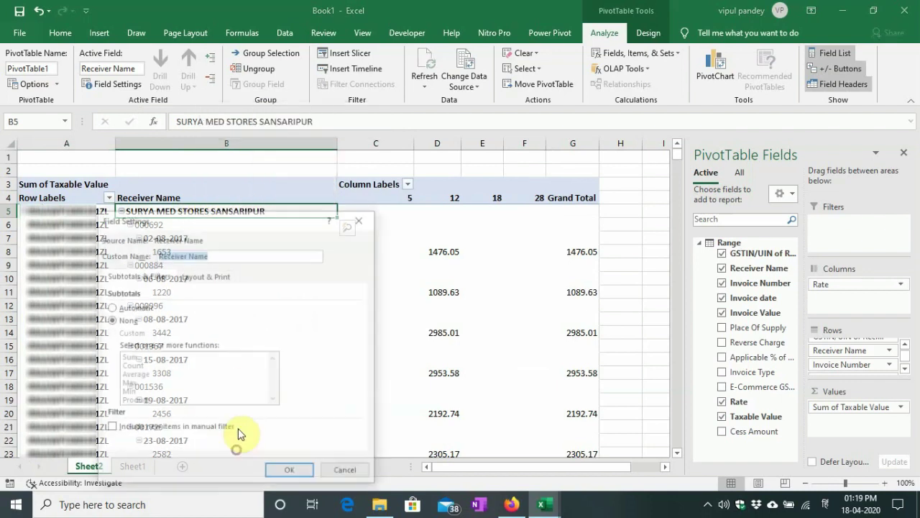
pyautogui.click(209, 277)
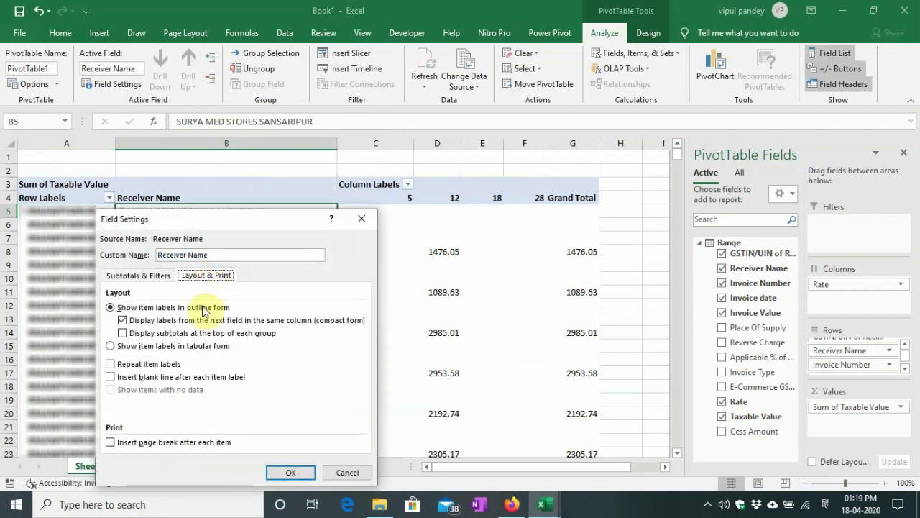
pyautogui.click(174, 348)
pyautogui.click(166, 364)
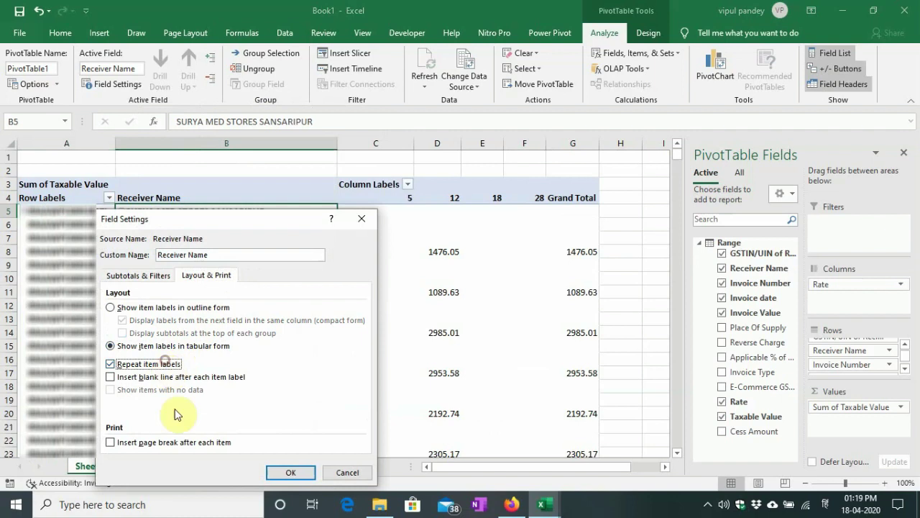
pyautogui.click(278, 471)
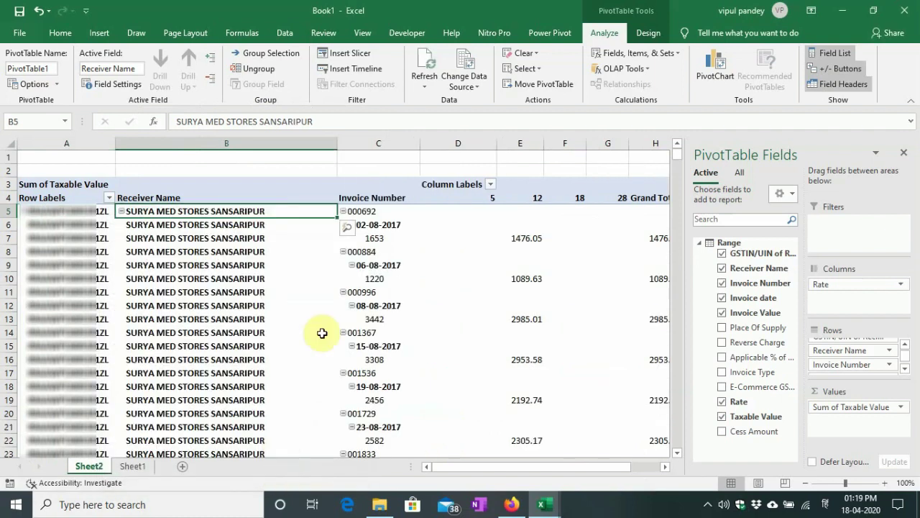
# - Set the Invoice Number row field to tabular form with repeated item labels
pyautogui.click(395, 213)
pyautogui.rightClick(392, 211)
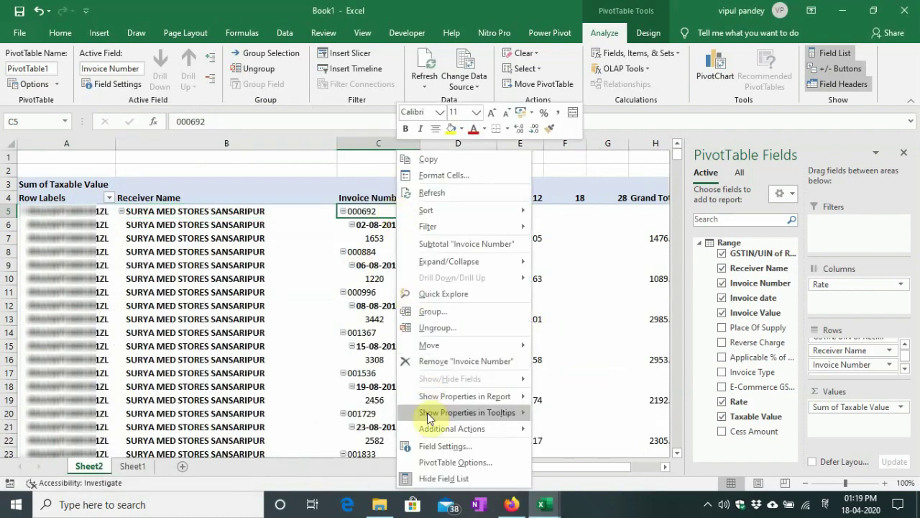
pyautogui.click(431, 446)
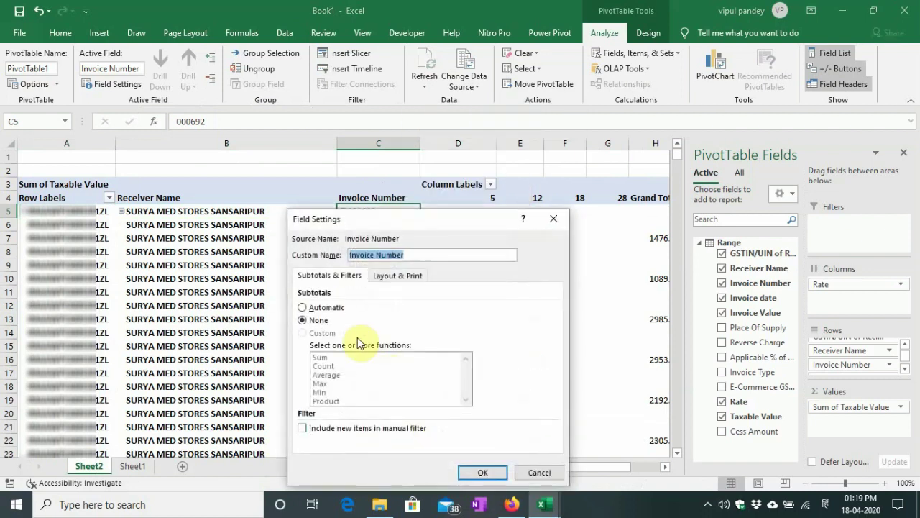
pyautogui.click(374, 279)
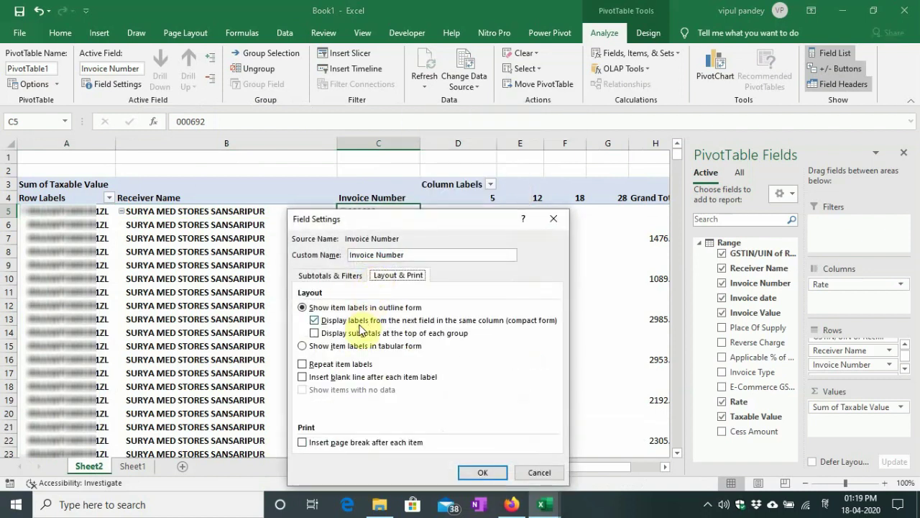
pyautogui.click(359, 347)
pyautogui.click(357, 366)
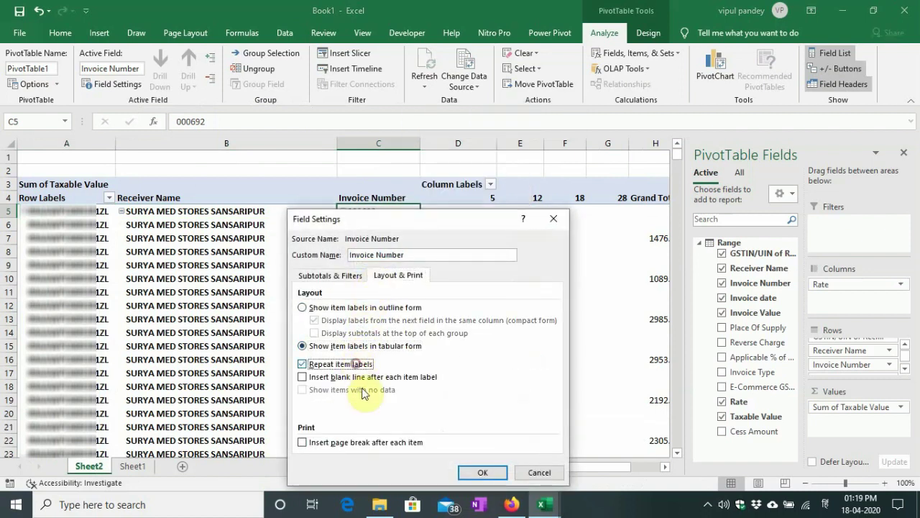
pyautogui.click(464, 473)
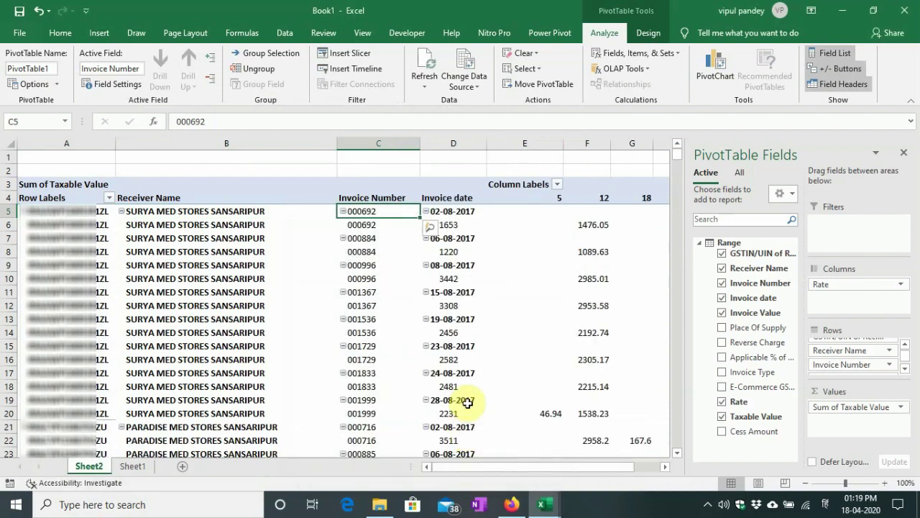
# - Set the Invoice date row field to tabular form with repeated item labels
pyautogui.click(455, 211)
pyautogui.rightClick(455, 211)
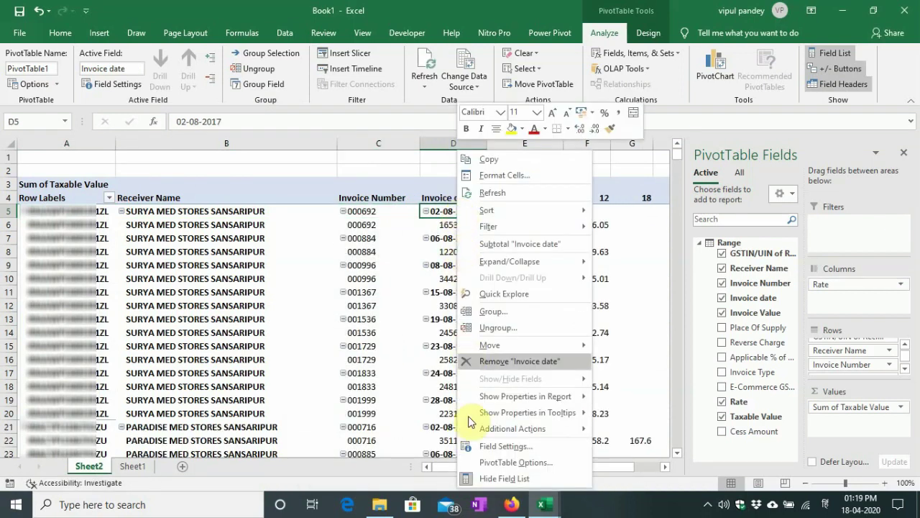
pyautogui.click(474, 449)
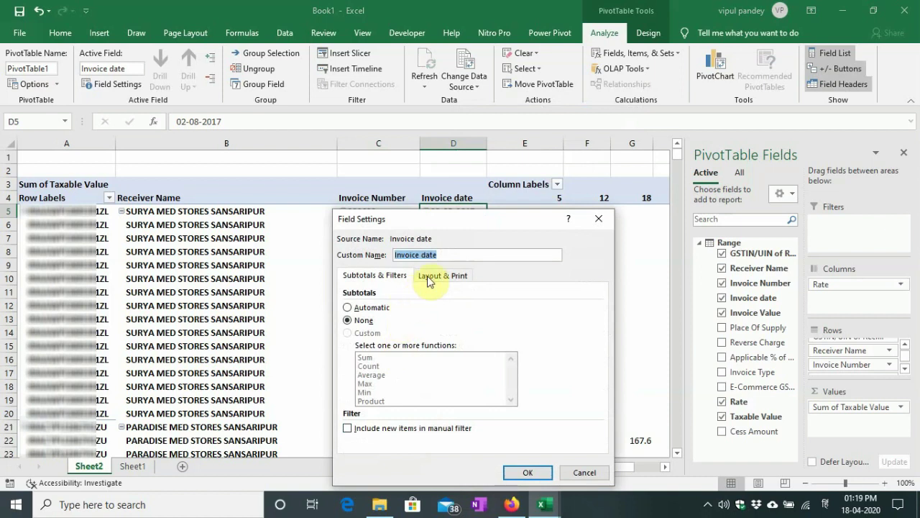
pyautogui.click(428, 279)
pyautogui.click(396, 347)
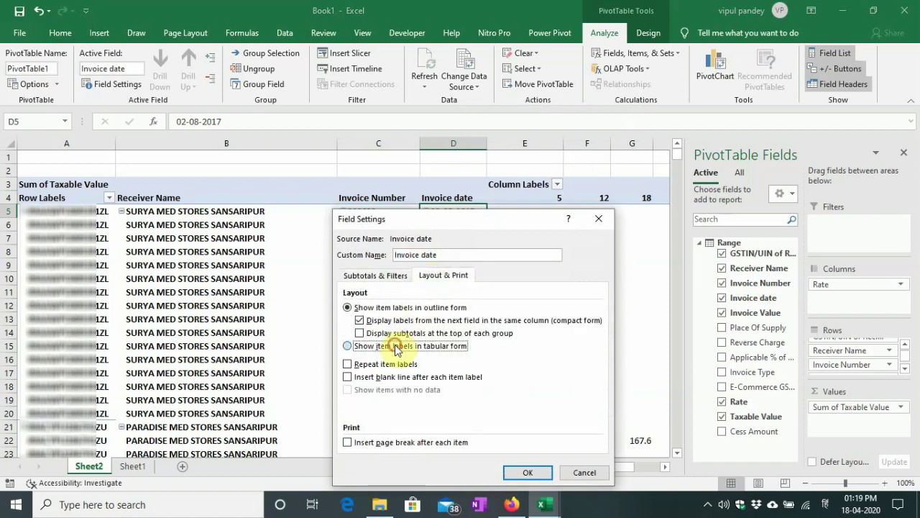
pyautogui.click(392, 367)
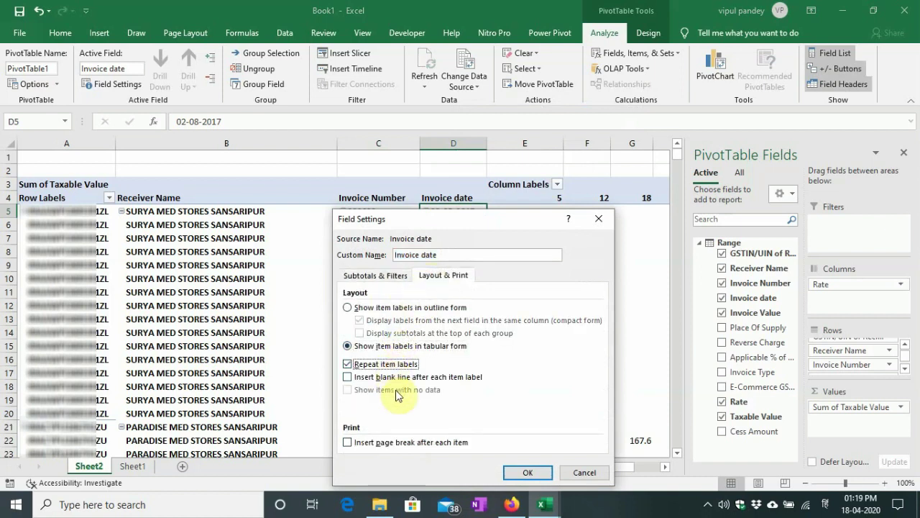
pyautogui.click(533, 477)
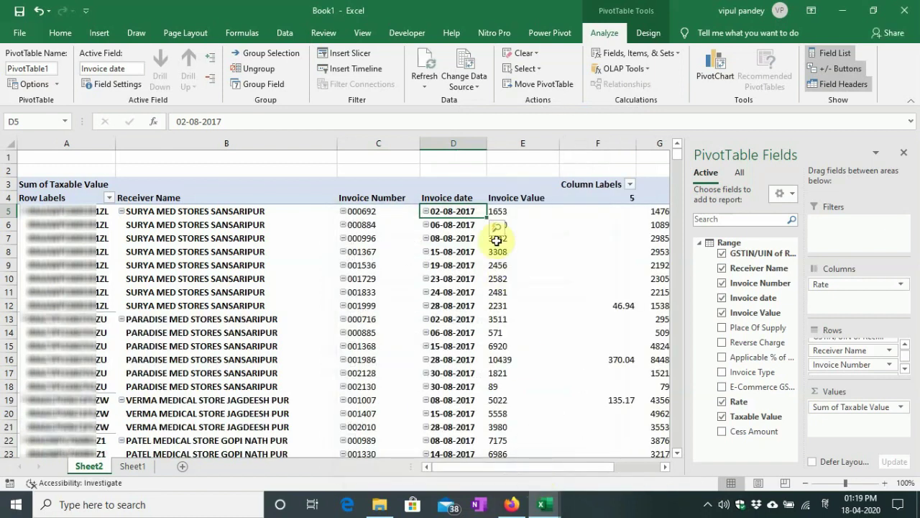
pyautogui.moveTo(520, 469); pyautogui.dragTo(449, 450)
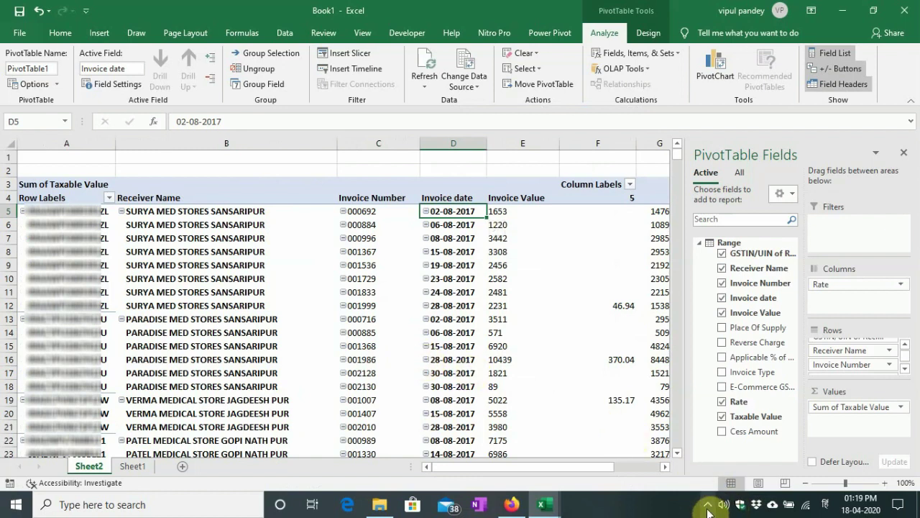
# - Open Import-Tool.xlsm from the Expo-Tool folder and select cell A35 under GSTIN / B2C on the VOUCHER CREATION sheet
pyautogui.click(380, 505)
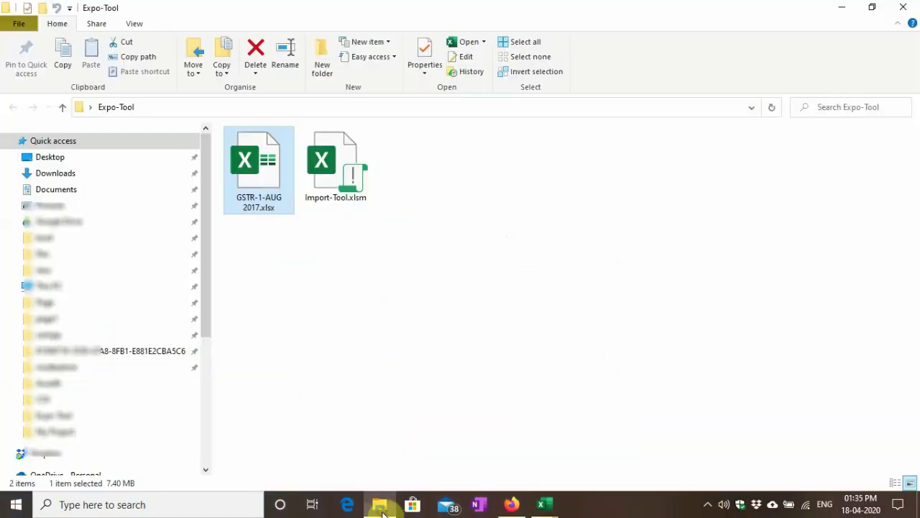
pyautogui.click(337, 309)
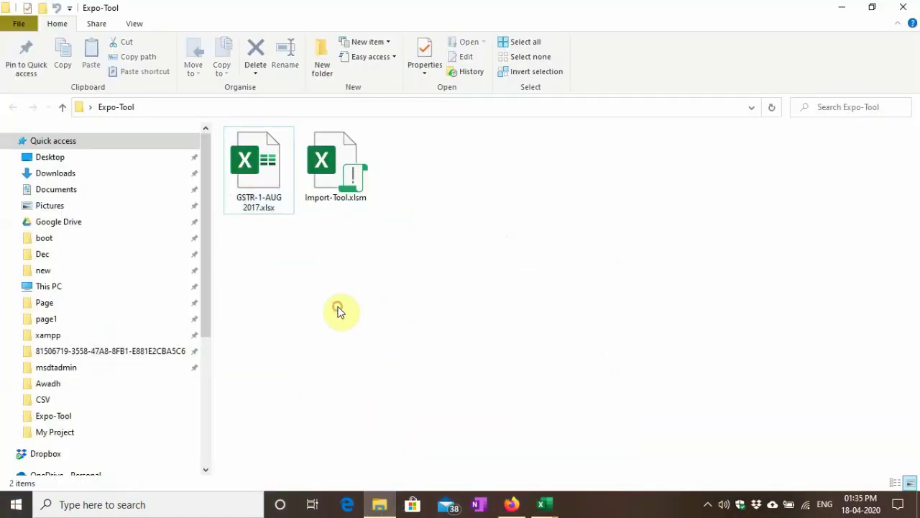
pyautogui.click(706, 508)
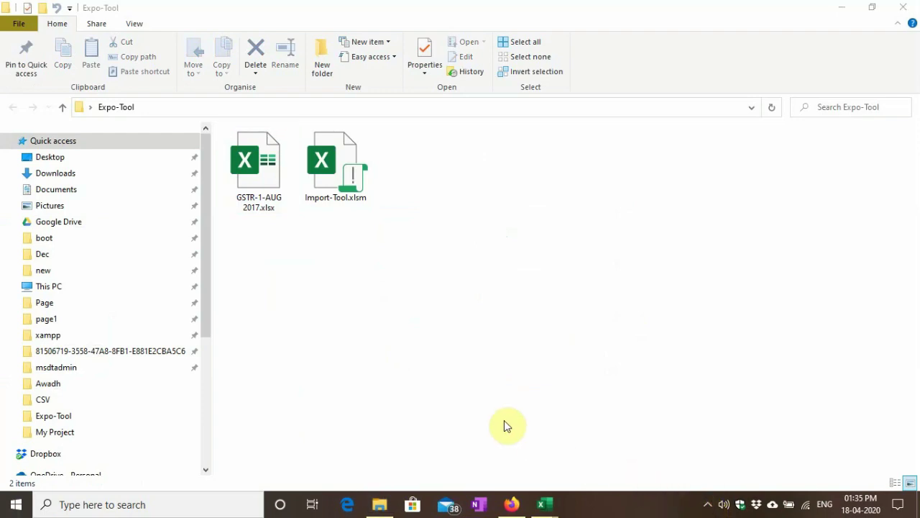
pyautogui.doubleClick(351, 182)
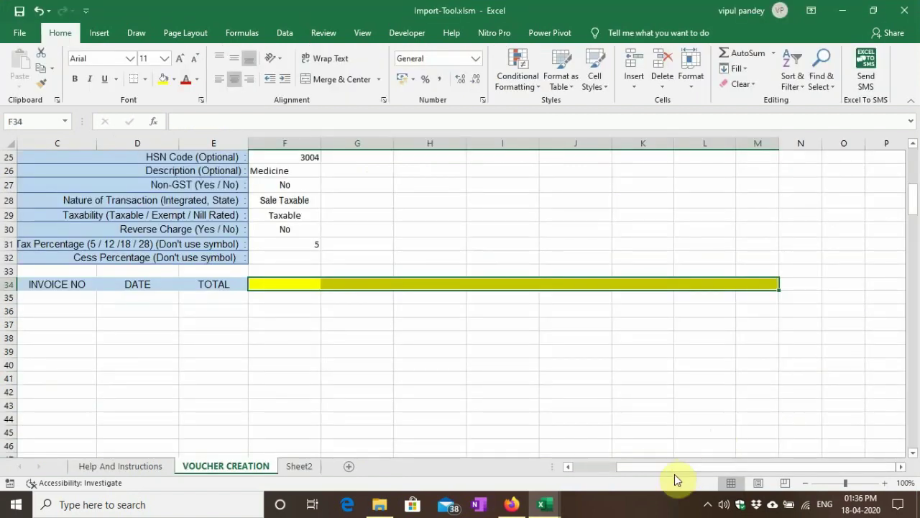
pyautogui.moveTo(675, 472); pyautogui.dragTo(603, 473)
pyautogui.click(64, 299)
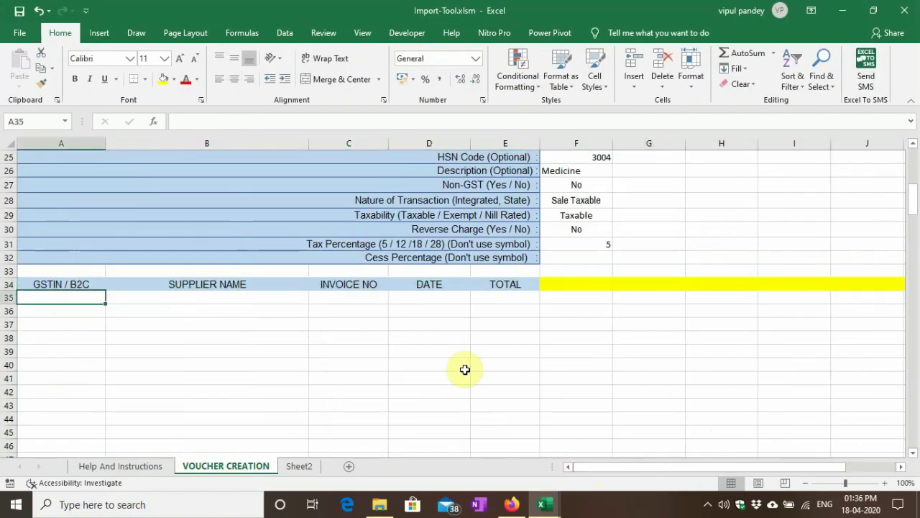
# - Copy the PivotTable rows A5:I171 in Book1, leaving out the headers and the grand totals
pyautogui.click(544, 504)
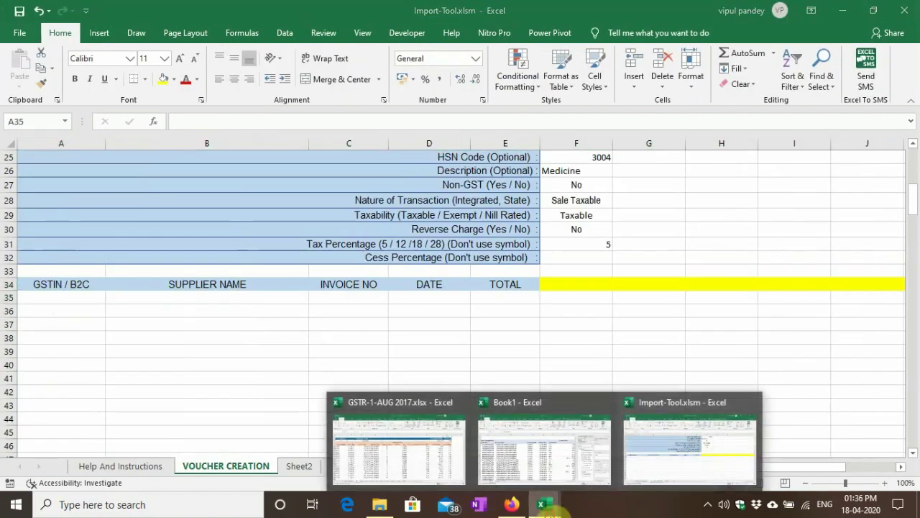
pyautogui.click(522, 451)
pyautogui.moveTo(56, 213); pyautogui.dragTo(424, 395)
pyautogui.rightClick(424, 399)
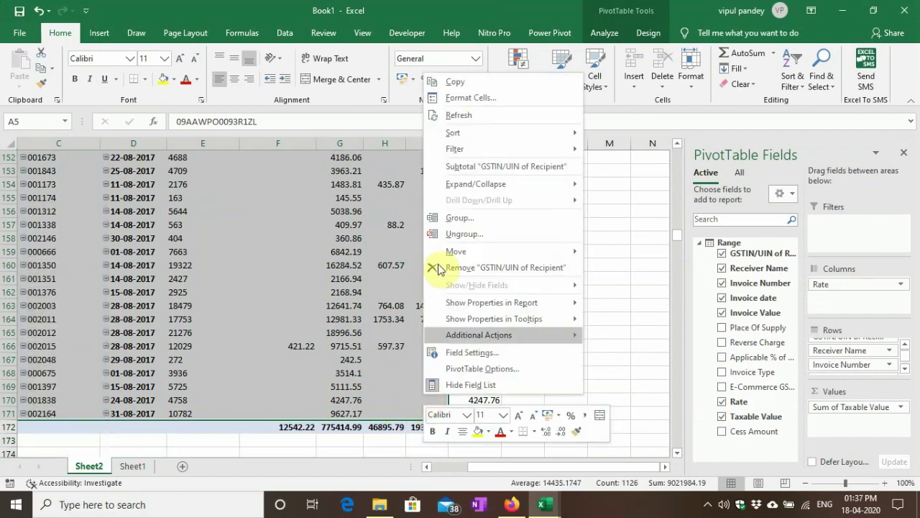
pyautogui.click(460, 83)
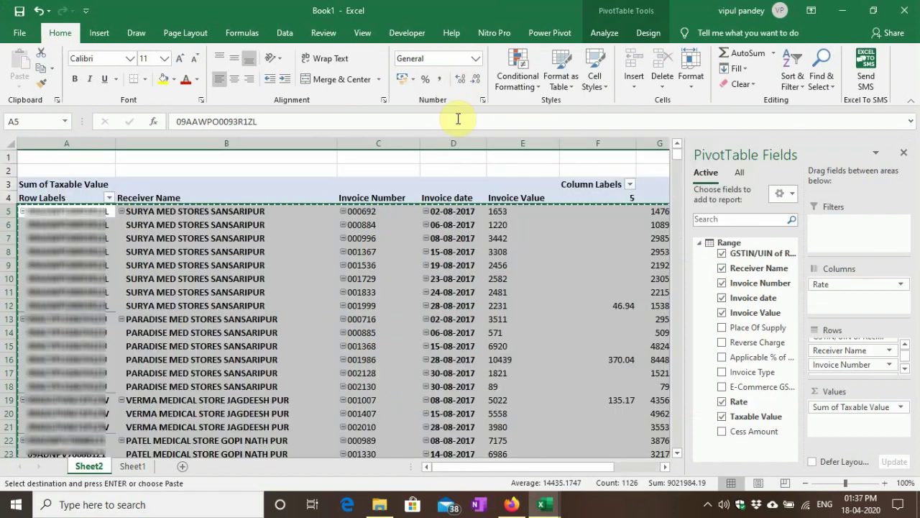
# - Paste the copied rows at A35 of the VOUCHER CREATION sheet in Import-Tool.xlsm as values and number formats
pyautogui.click(544, 504)
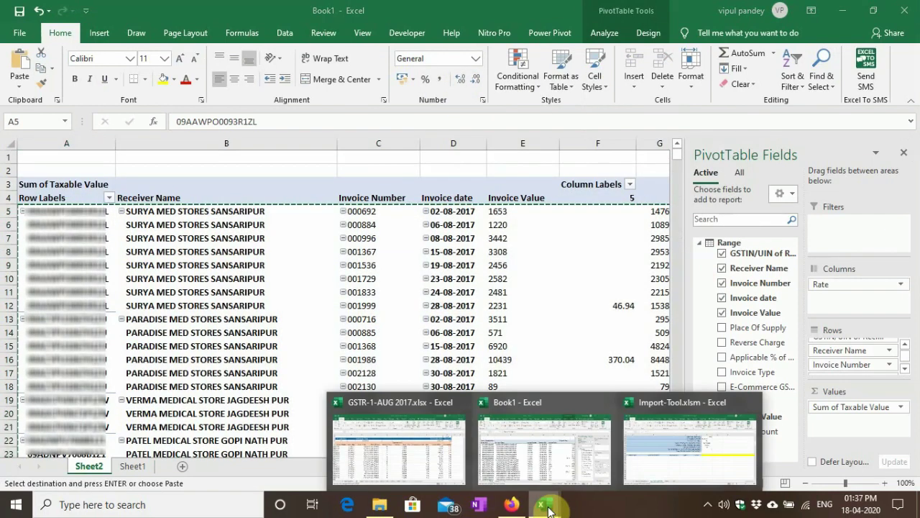
pyautogui.click(672, 447)
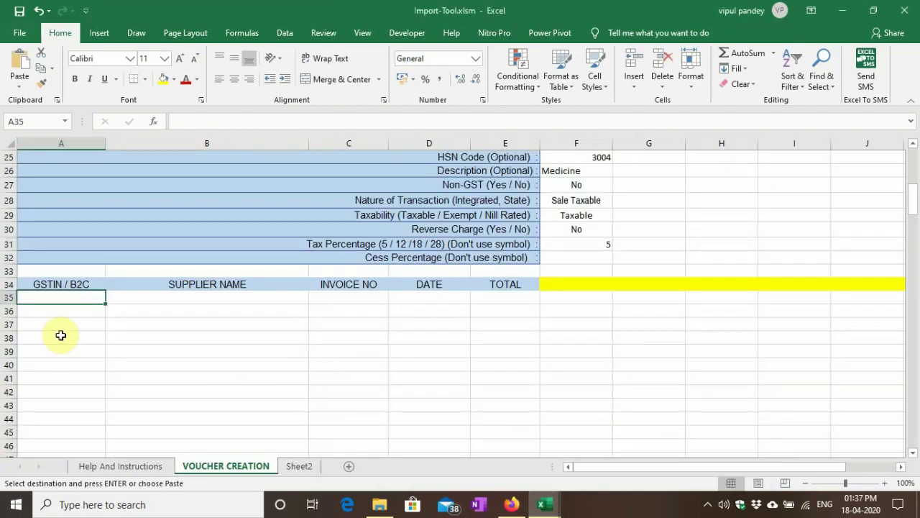
pyautogui.rightClick(49, 297)
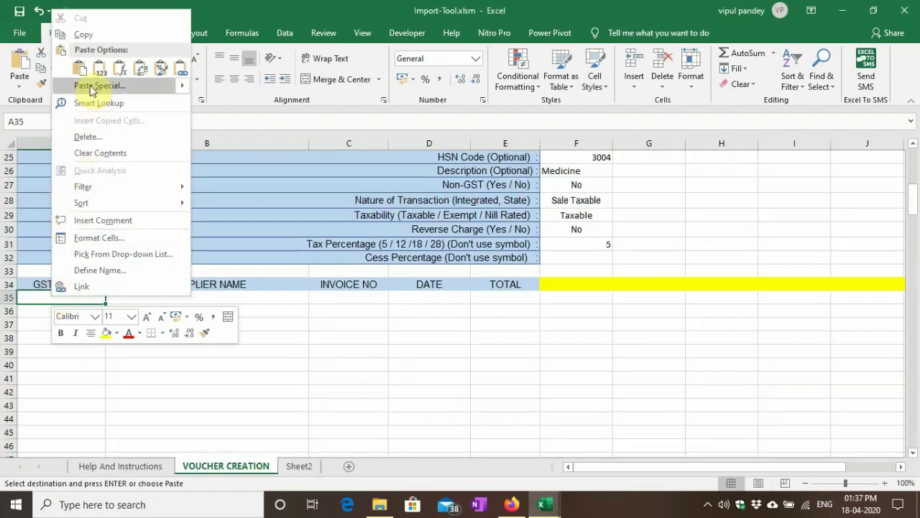
pyautogui.click(90, 85)
pyautogui.click(181, 96)
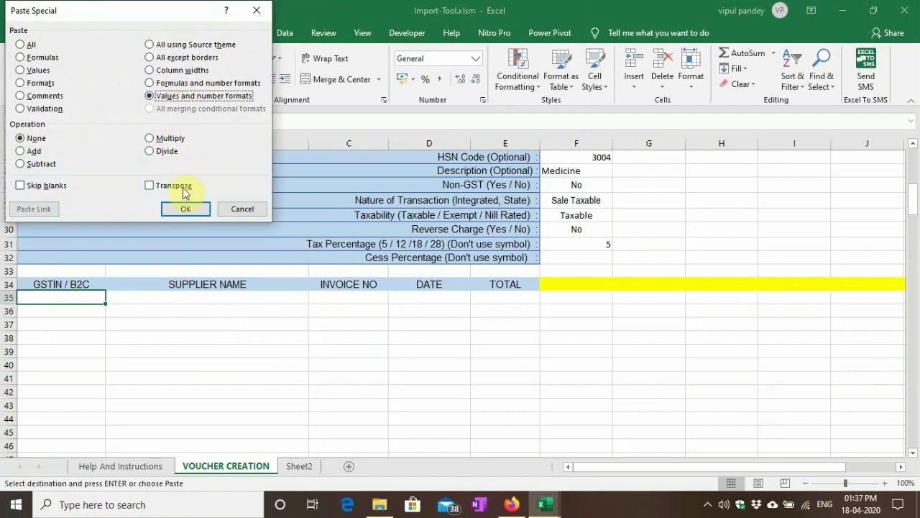
pyautogui.click(186, 208)
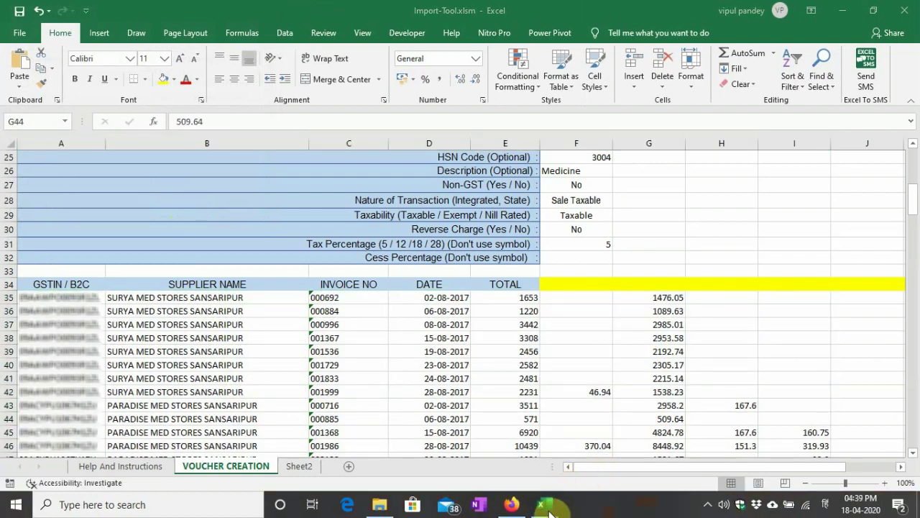
# - Return to Book1 and select the PivotTable's rate headings 5, 12, 18 and 28 in F4:I4
pyautogui.click(549, 512)
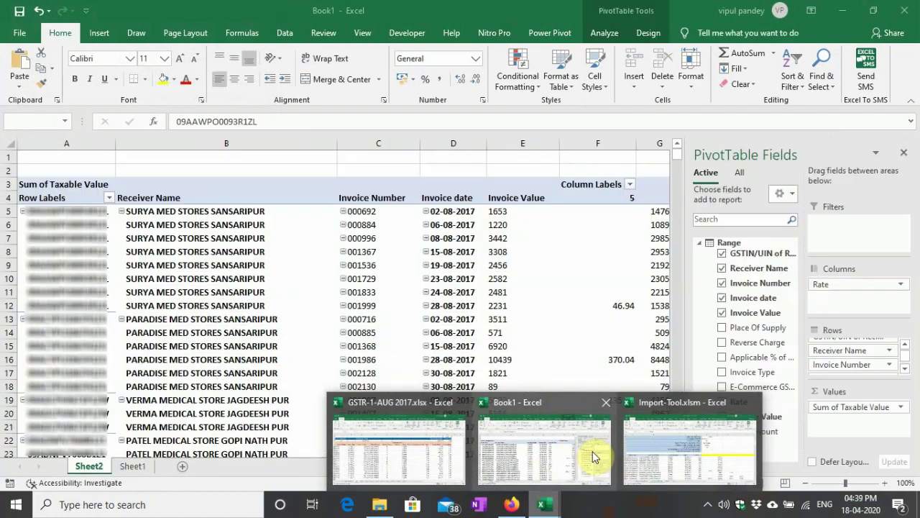
pyautogui.click(590, 455)
pyautogui.moveTo(576, 468); pyautogui.dragTo(611, 469)
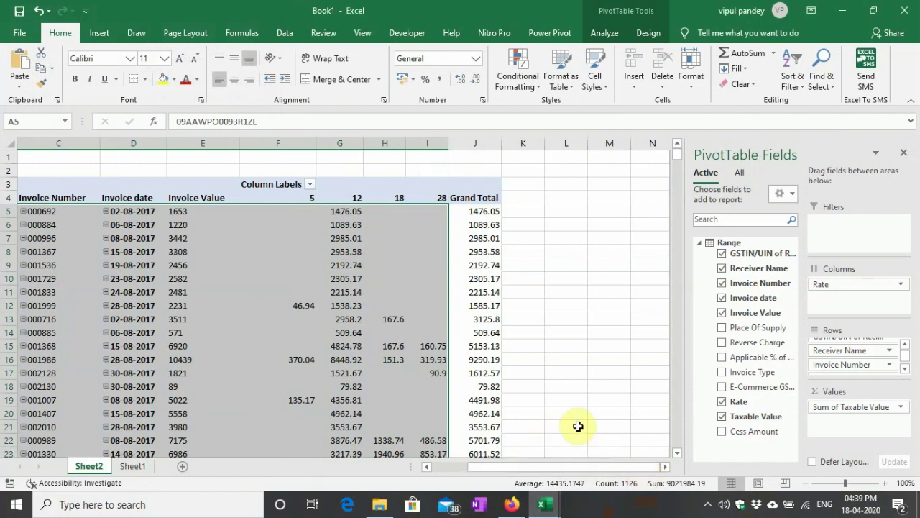
pyautogui.moveTo(309, 198); pyautogui.dragTo(428, 196)
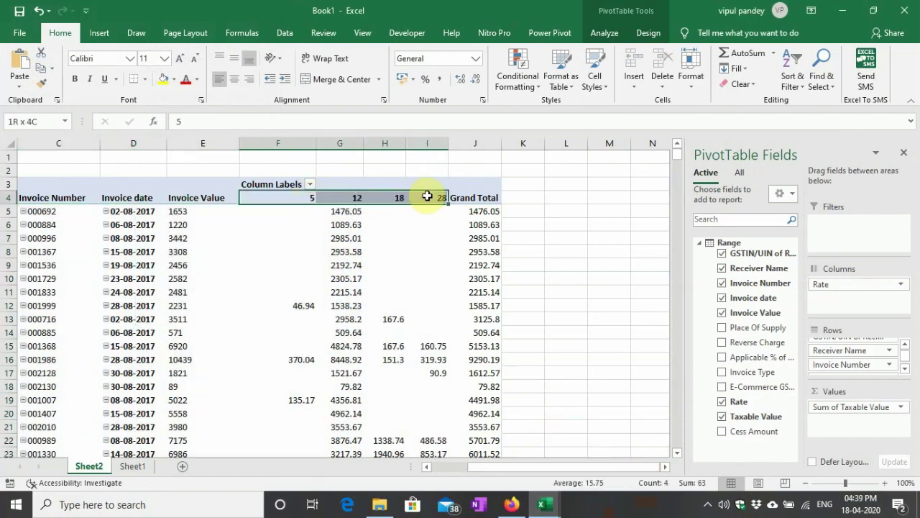
# - Copy the PivotTable's rate headings and select cell F34 on the VOUCHER CREATION sheet of Import-Tool.xlsm
pyautogui.hotkey('ctrl', 'c')
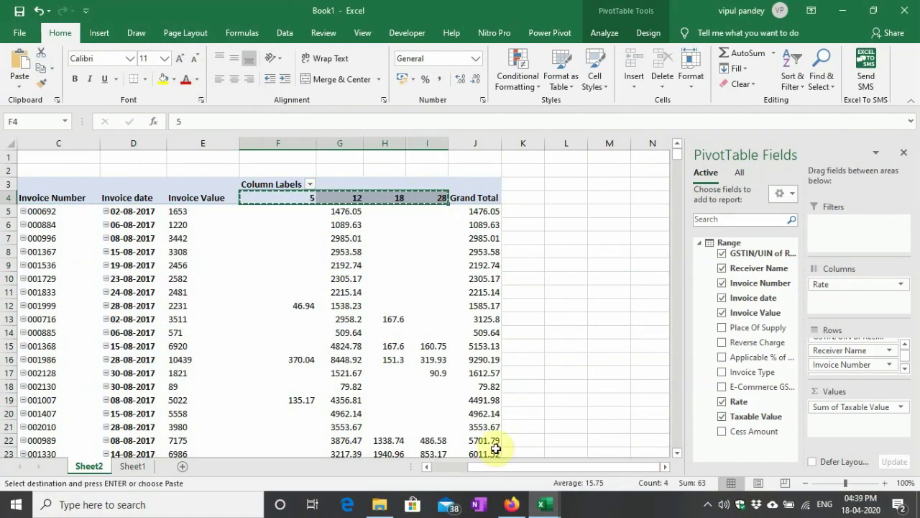
pyautogui.moveTo(545, 509)
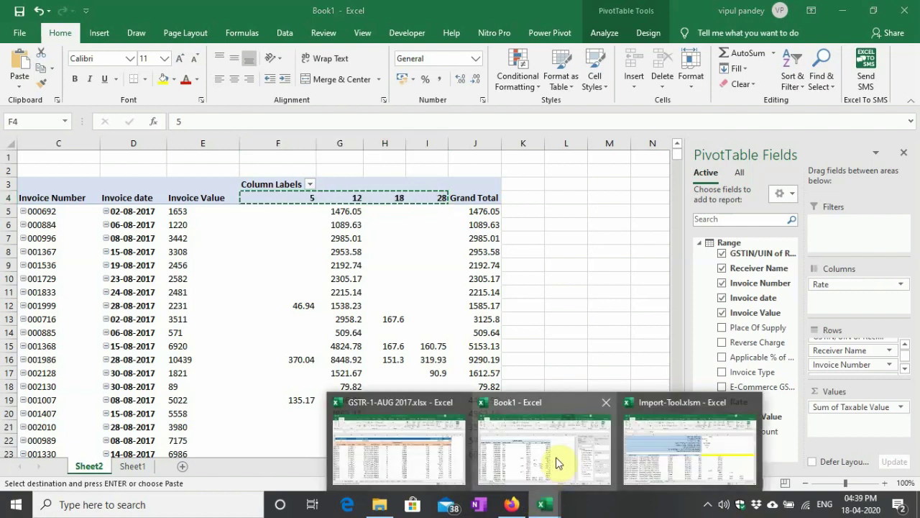
pyautogui.click(683, 461)
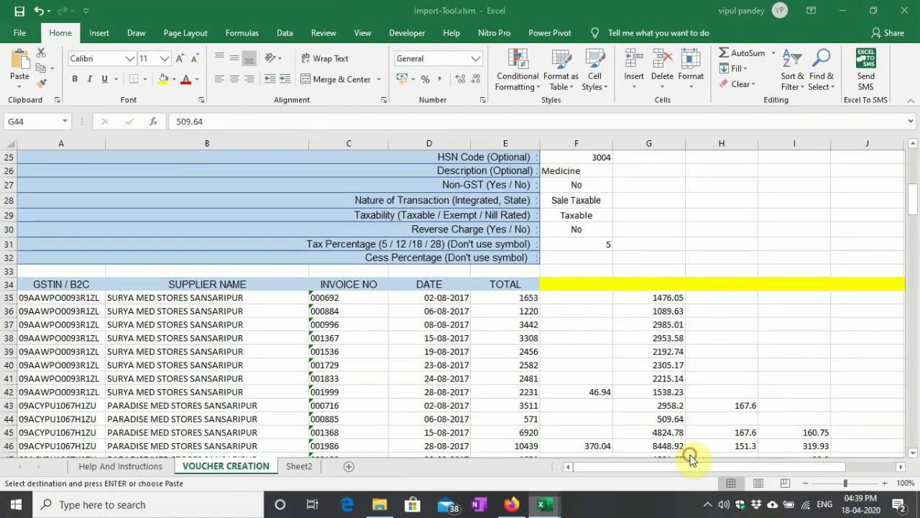
pyautogui.click(590, 282)
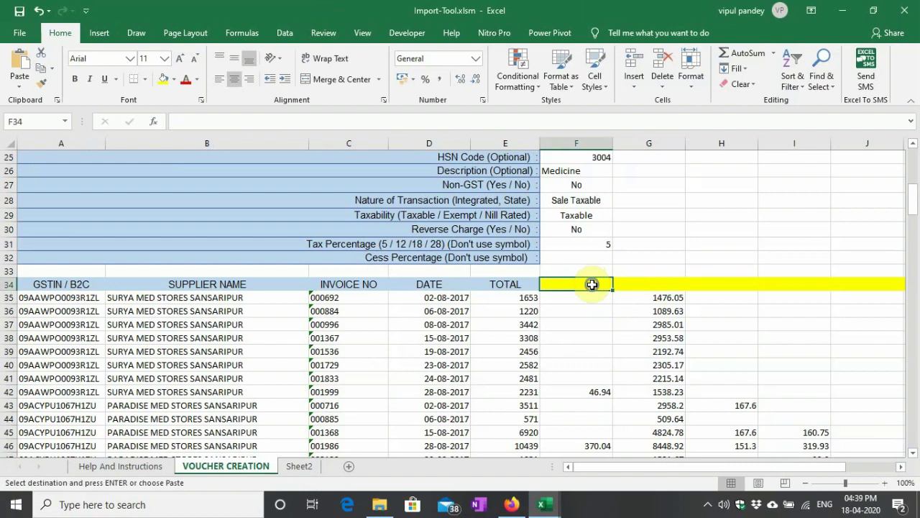
pyautogui.rightClick(592, 285)
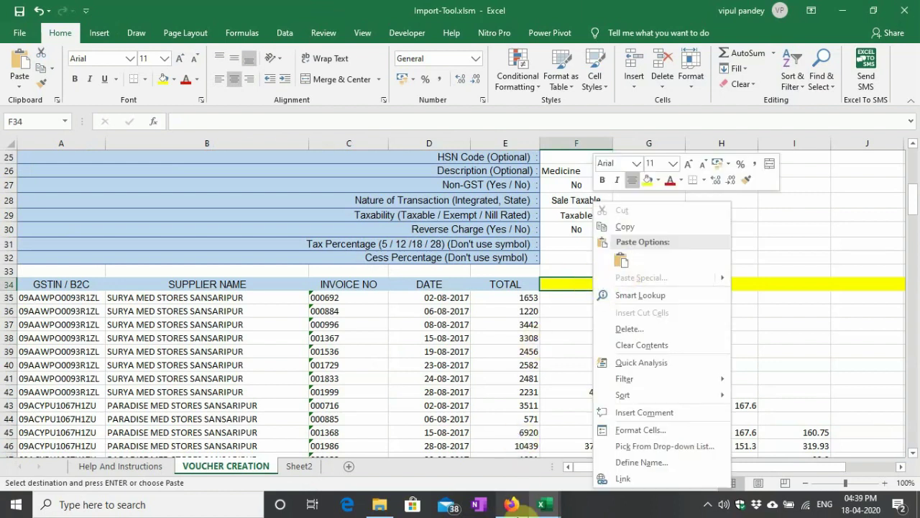
pyautogui.click(541, 504)
pyautogui.click(511, 461)
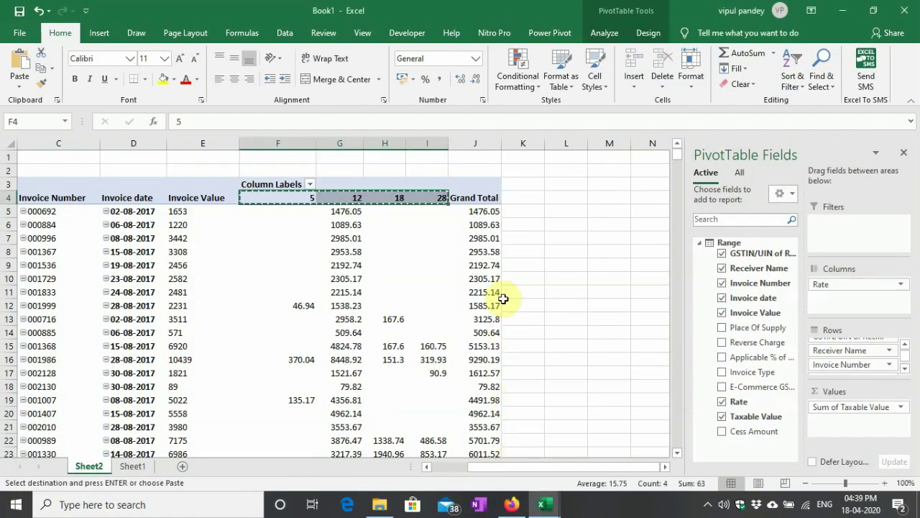
pyautogui.click(547, 503)
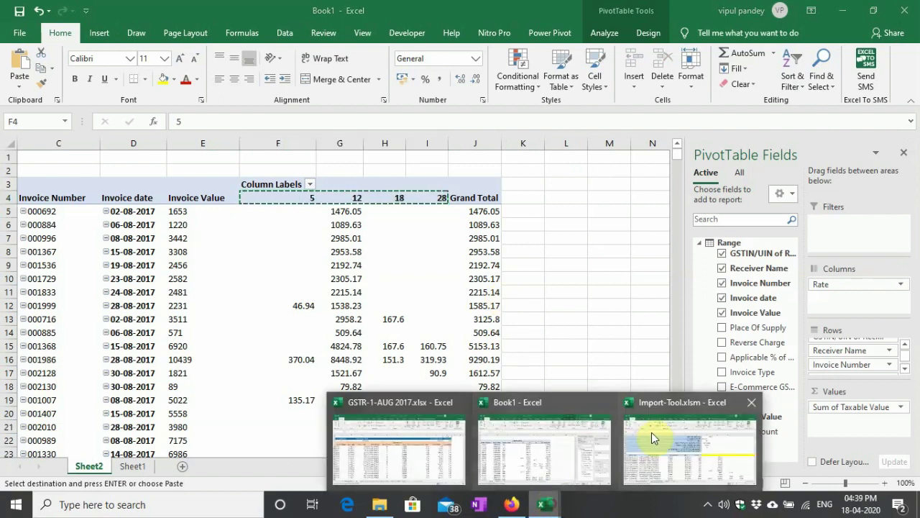
pyautogui.click(651, 432)
# - Paste the copied rate headings at F34 of the VOUCHER CREATION sheet as values only
pyautogui.rightClick(597, 283)
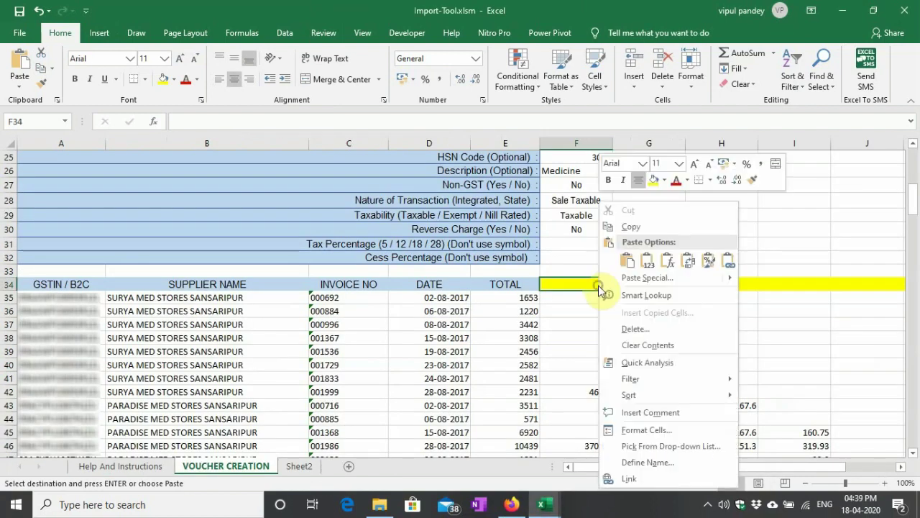
pyautogui.click(642, 276)
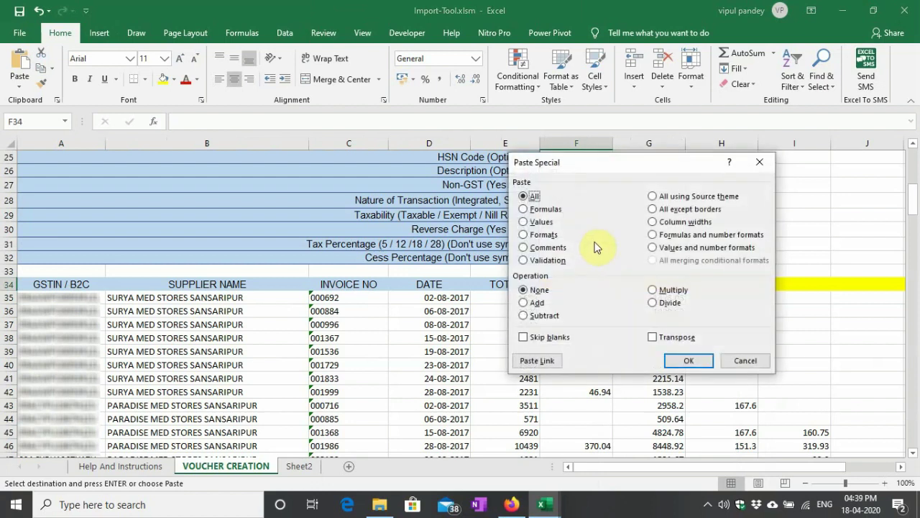
pyautogui.click(543, 223)
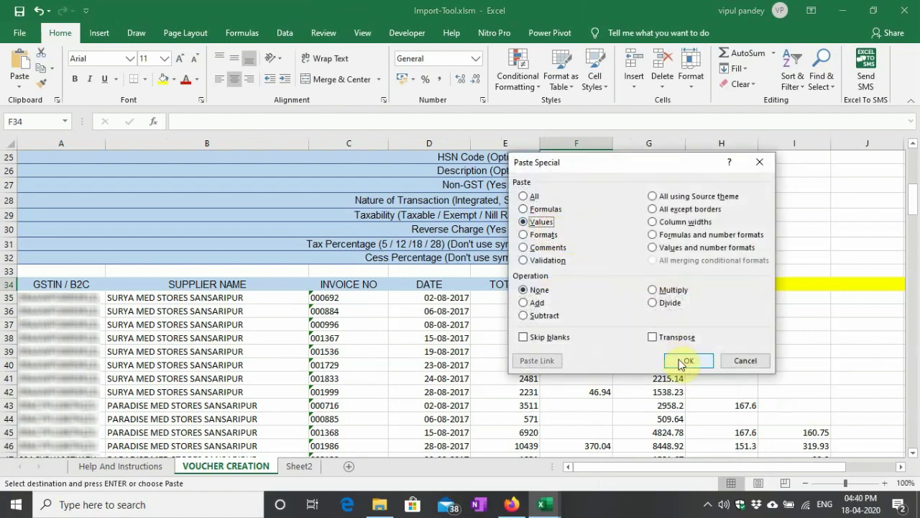
pyautogui.click(685, 361)
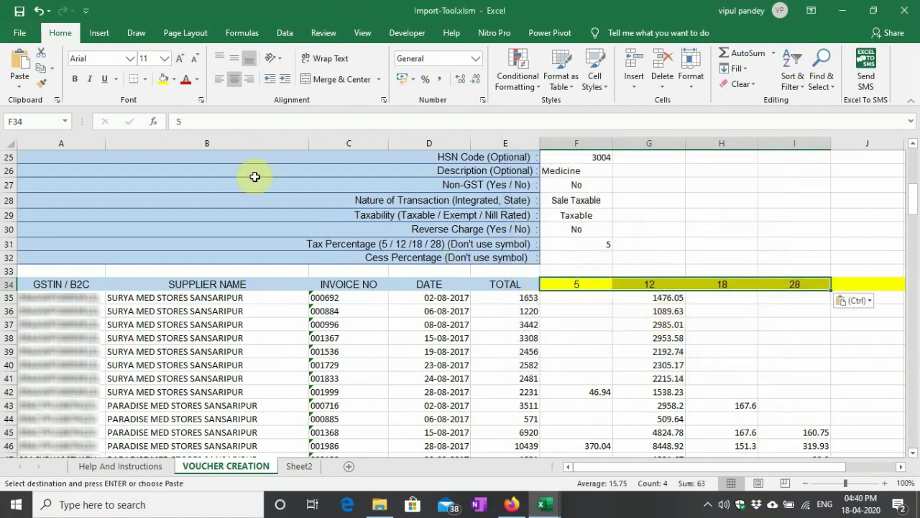
# - Rename the rate headings in F34:I34 as Sale 5%, Sale 12%, Sale 18% and Sale 28%
pyautogui.click(176, 121)
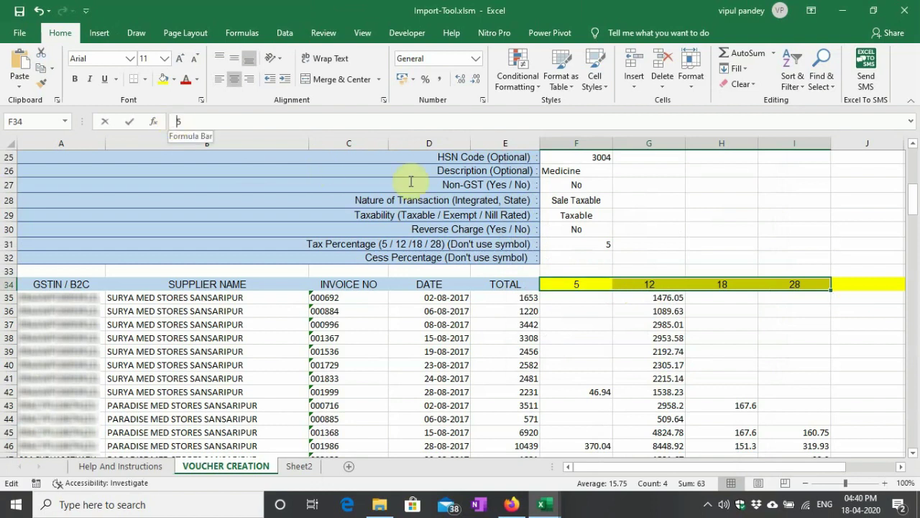
pyautogui.write('Sale 5%')
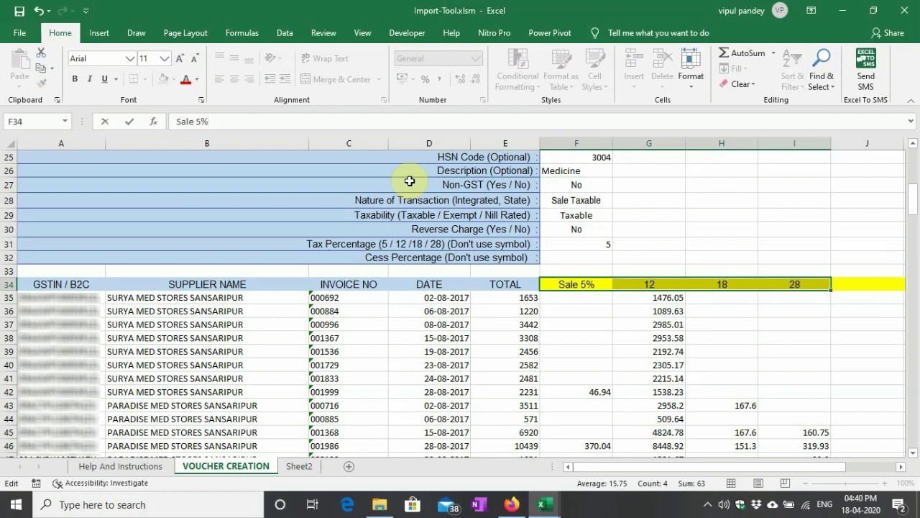
pyautogui.press('Tab')
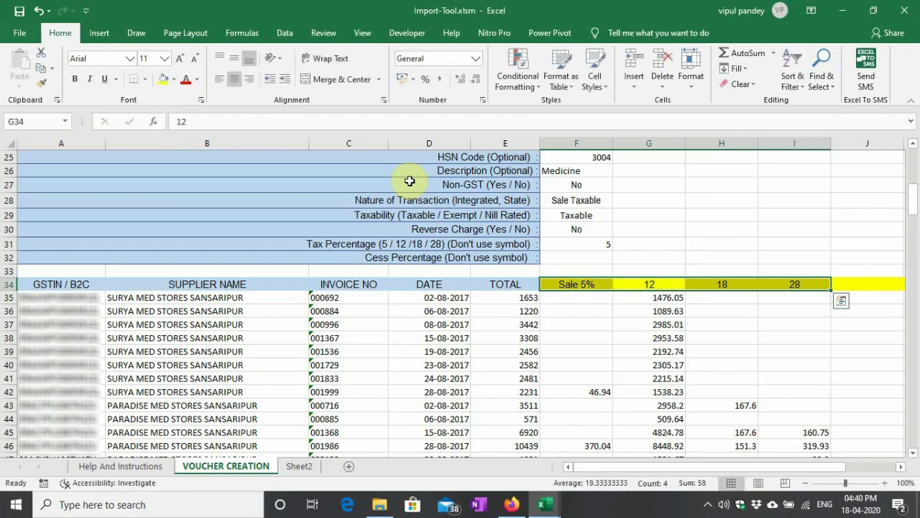
pyautogui.click(651, 324)
pyautogui.click(649, 282)
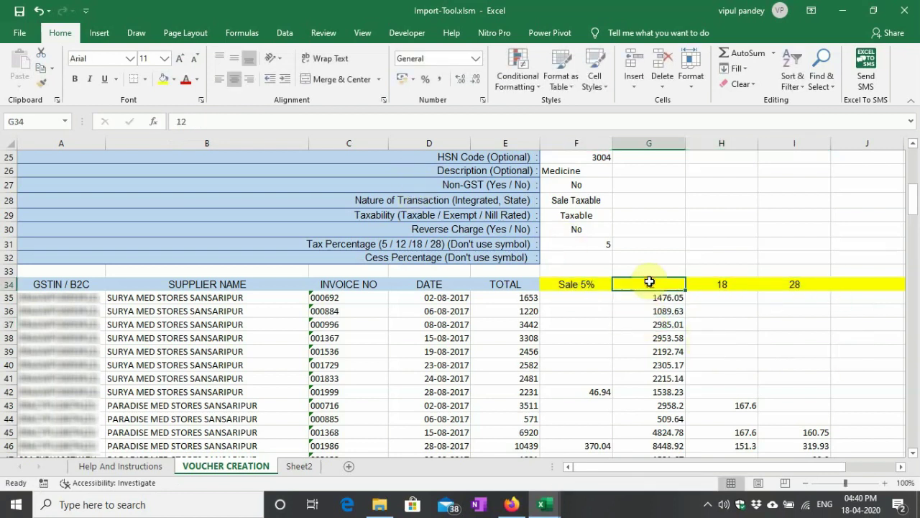
pyautogui.click(178, 122)
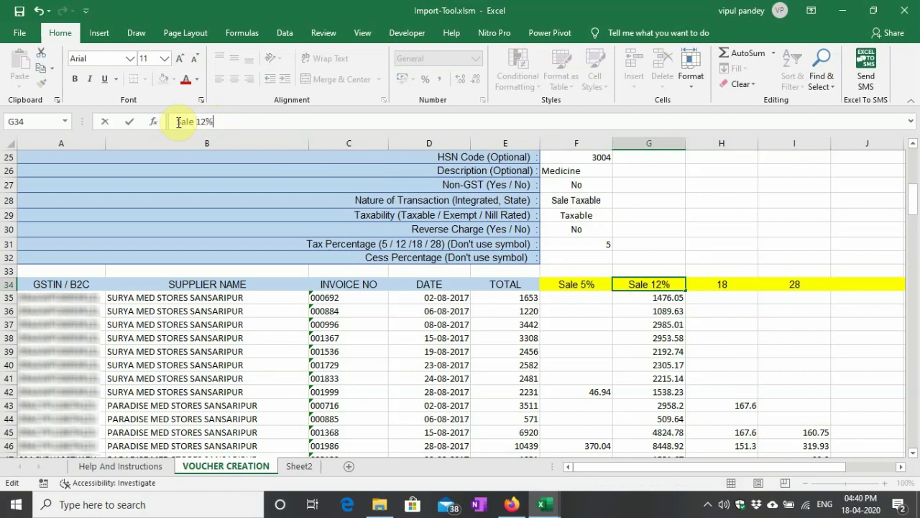
pyautogui.press('Tab')
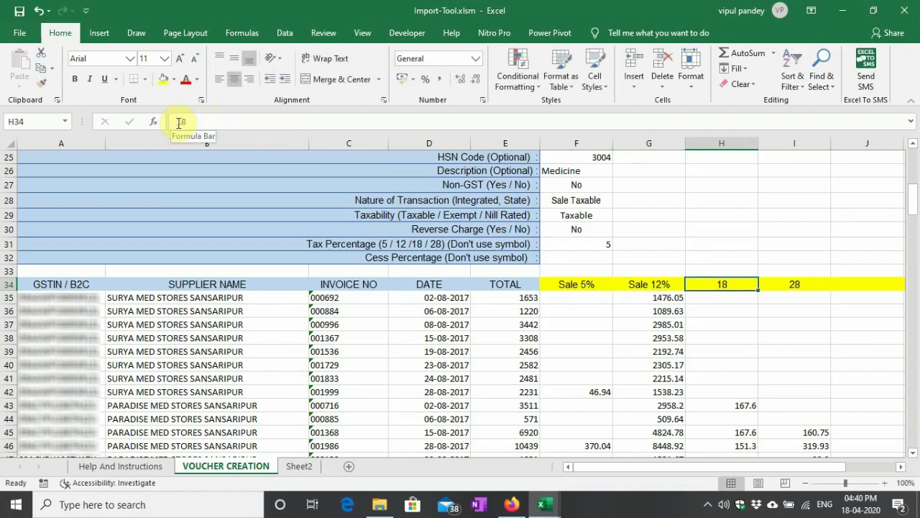
pyautogui.click(178, 122)
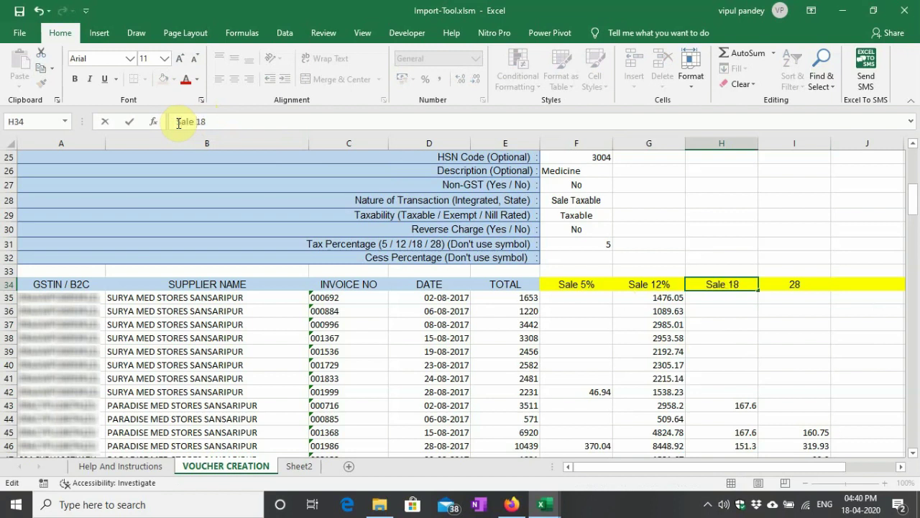
pyautogui.press('Tab')
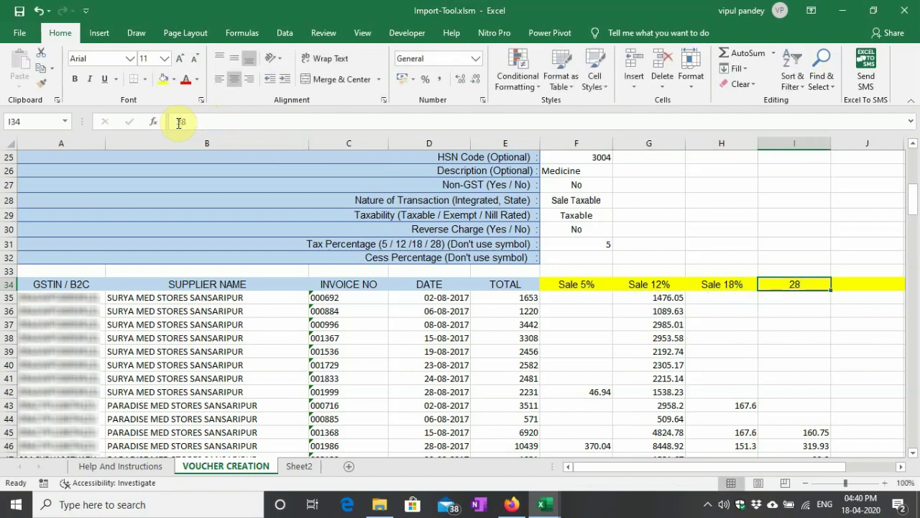
pyautogui.click(178, 122)
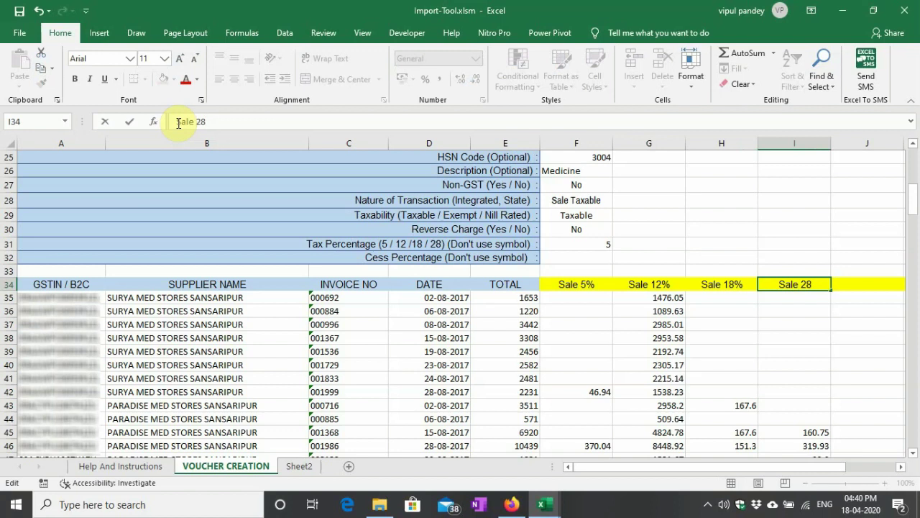
pyautogui.press('Tab')
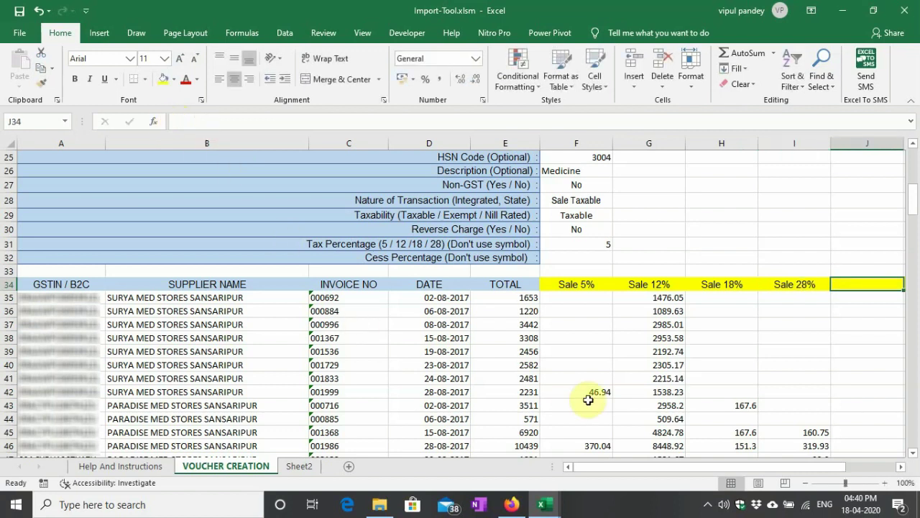
# - Enter the tax headings C GST in J34 and S GST in K34
pyautogui.moveTo(797, 466); pyautogui.dragTo(877, 466)
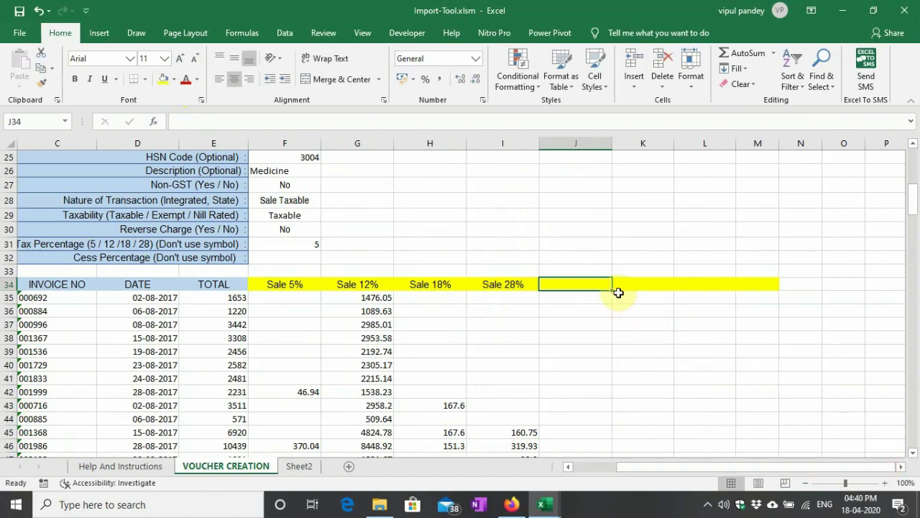
pyautogui.write('C GST')
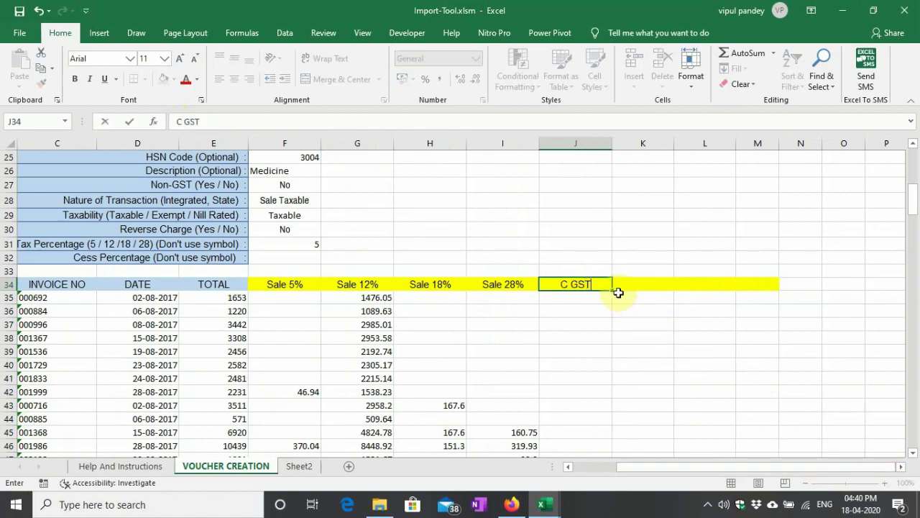
pyautogui.click(618, 292)
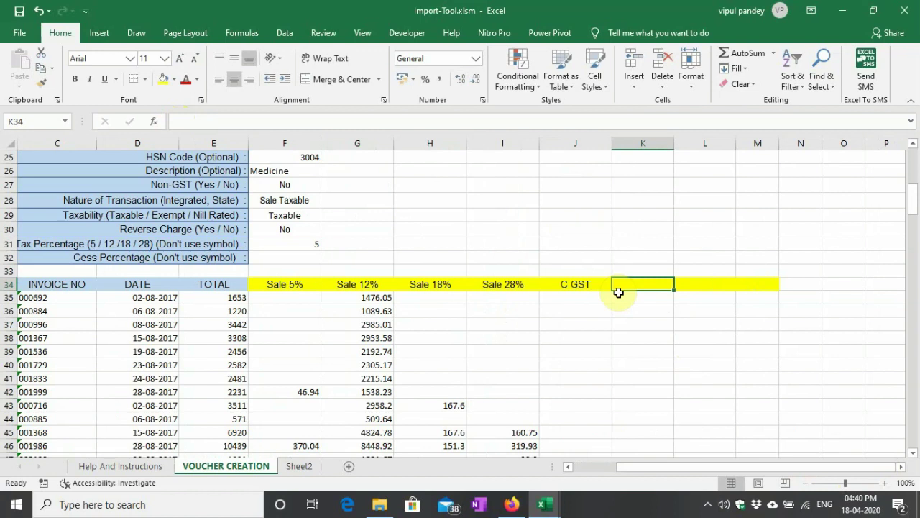
pyautogui.write('S')
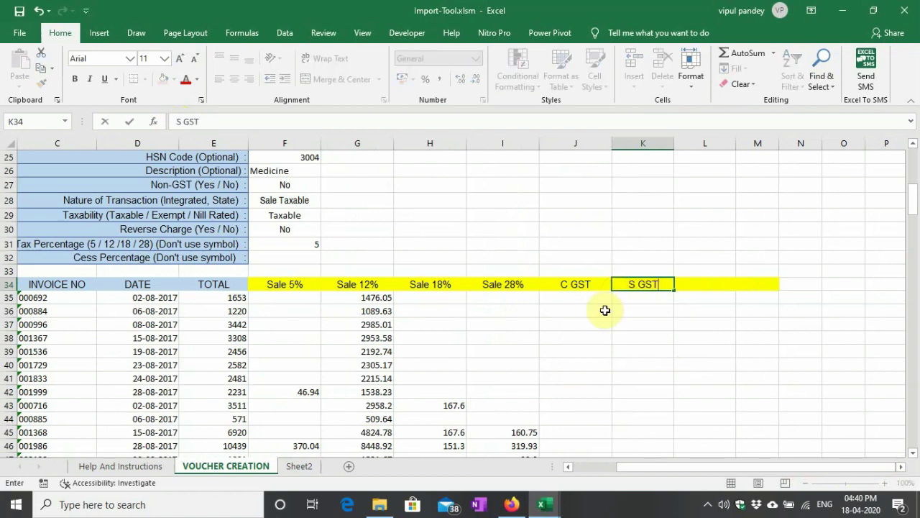
pyautogui.write(' GST')
# - Begin the C GST formula in J35 as =SUM(F35*2.5/100, with half the 5% rate on the Sale 5% amount
pyautogui.click(584, 294)
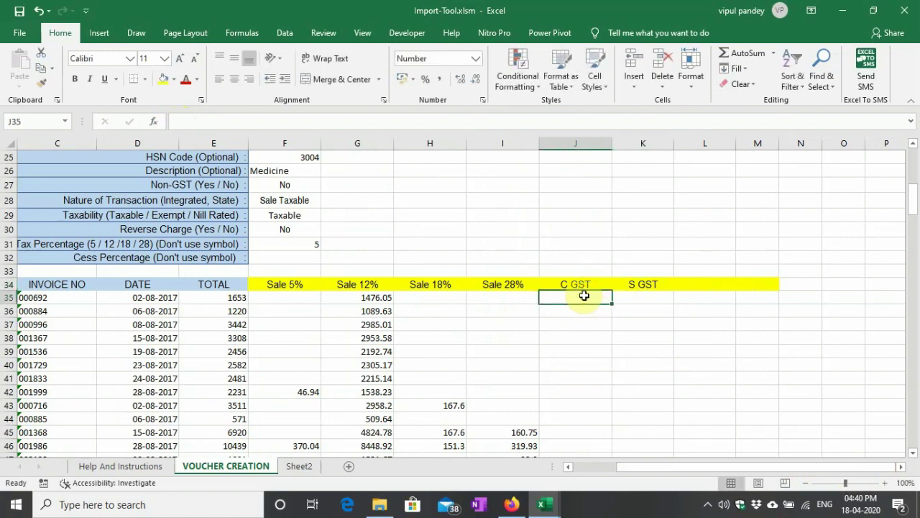
pyautogui.write('=')
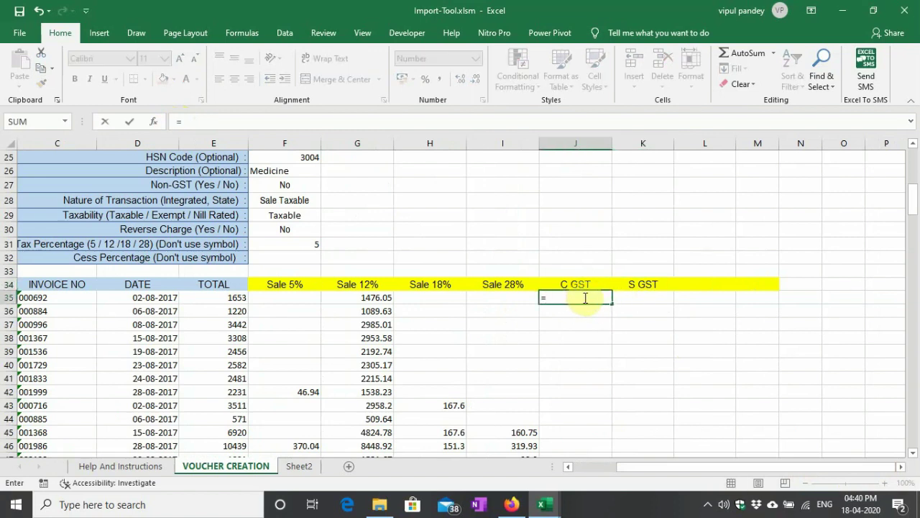
pyautogui.write('sum')
pyautogui.press('Tab')
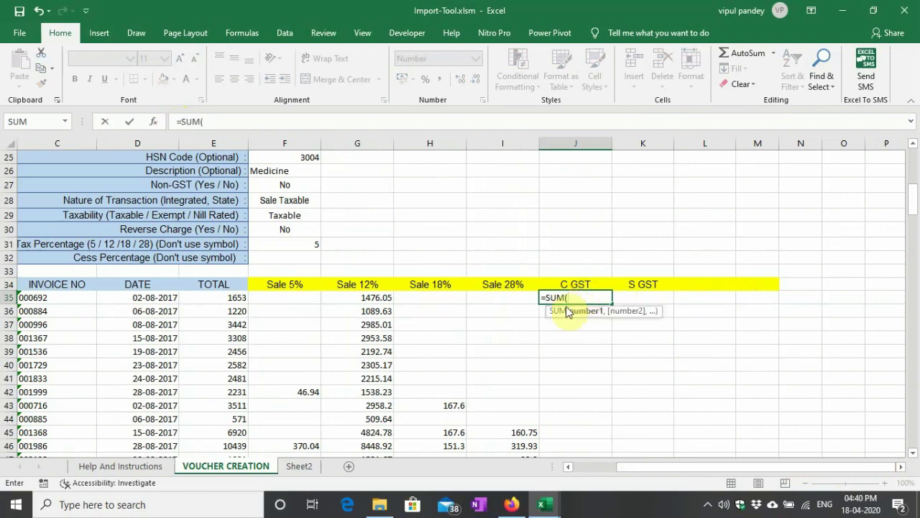
pyautogui.click(307, 298)
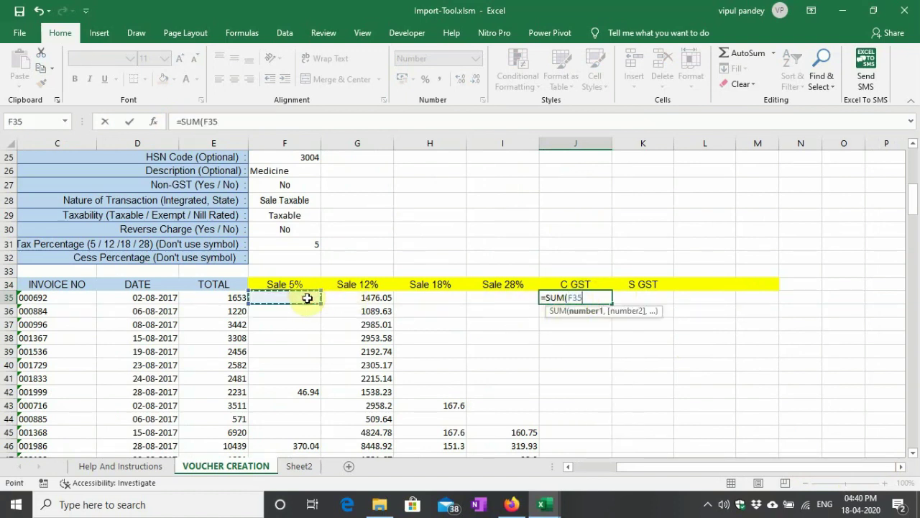
pyautogui.write('2.5')
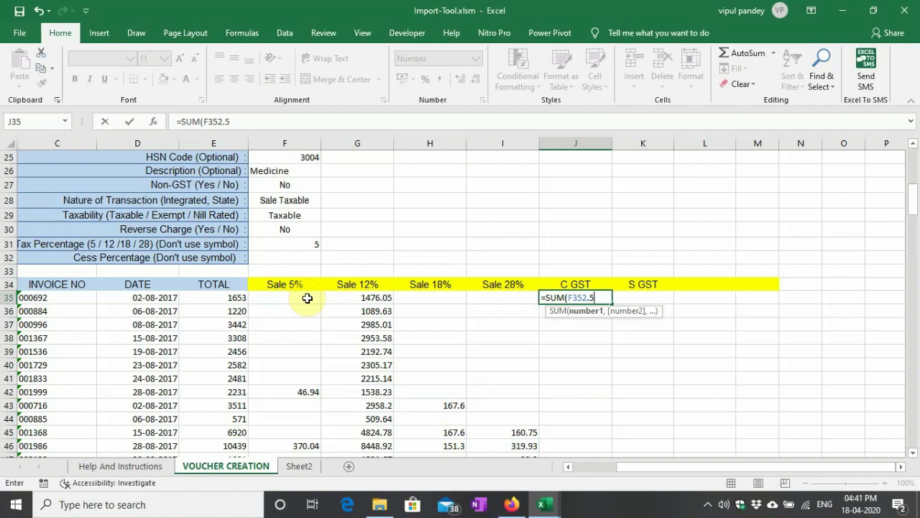
pyautogui.press('BackSpace')
pyautogui.press('BackSpace')
pyautogui.press('BackSpace')
pyautogui.click(307, 298)
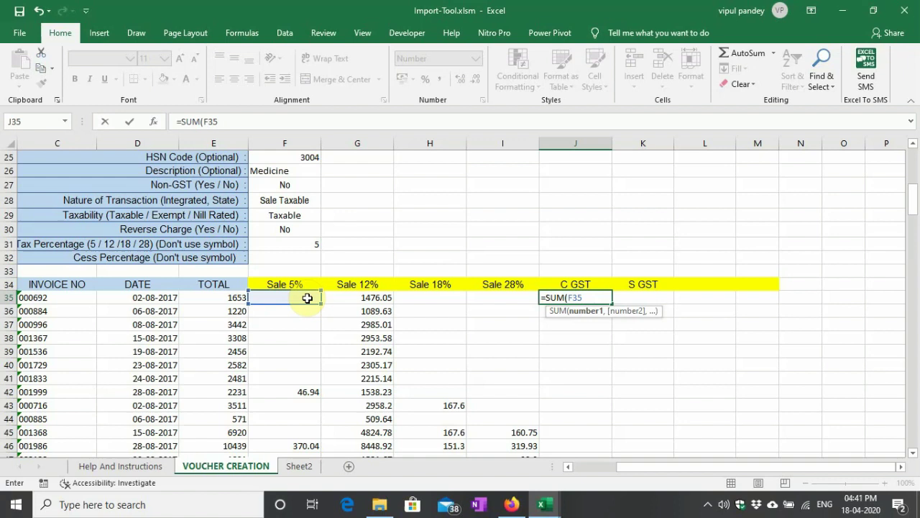
pyautogui.write('*2.5/100,')
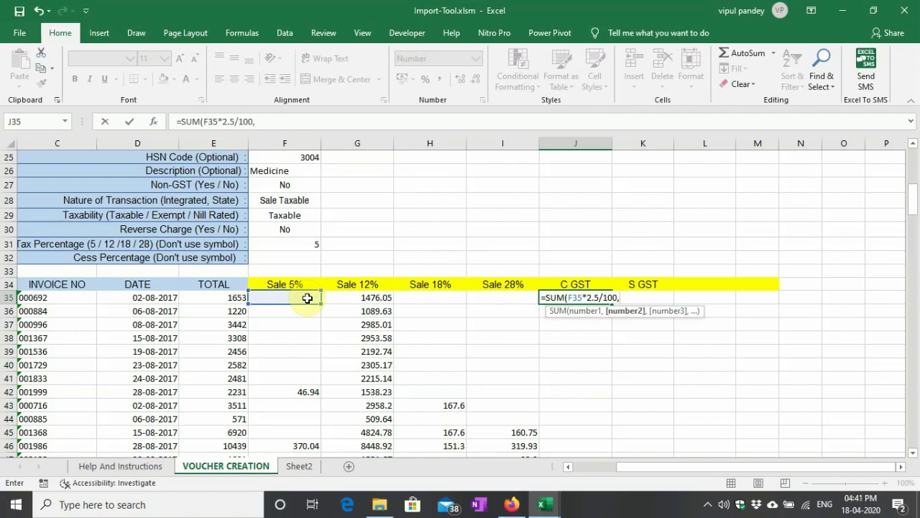
# - Complete the C GST formula in J35 by adding G35*6/100, H35*9/100 and I35*14/100 to the sum
pyautogui.click(354, 299)
pyautogui.write('*6/100')
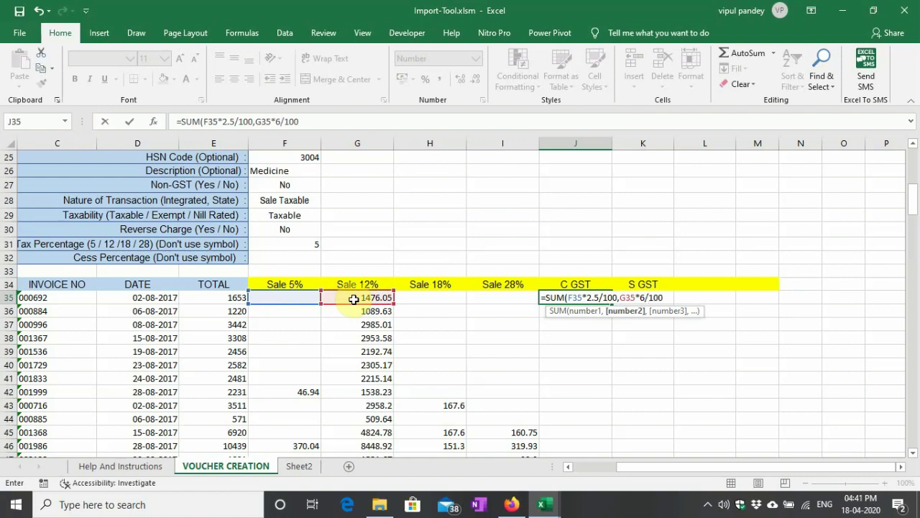
pyautogui.write(',')
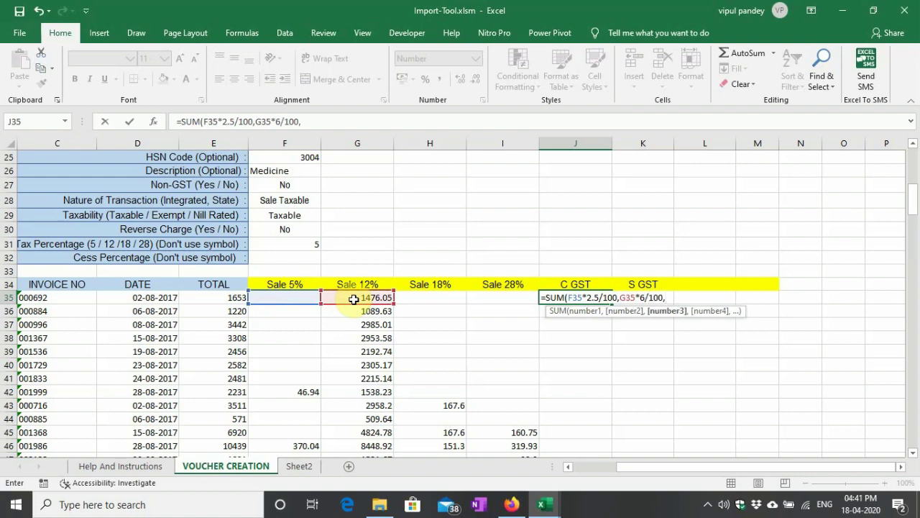
pyautogui.click(429, 300)
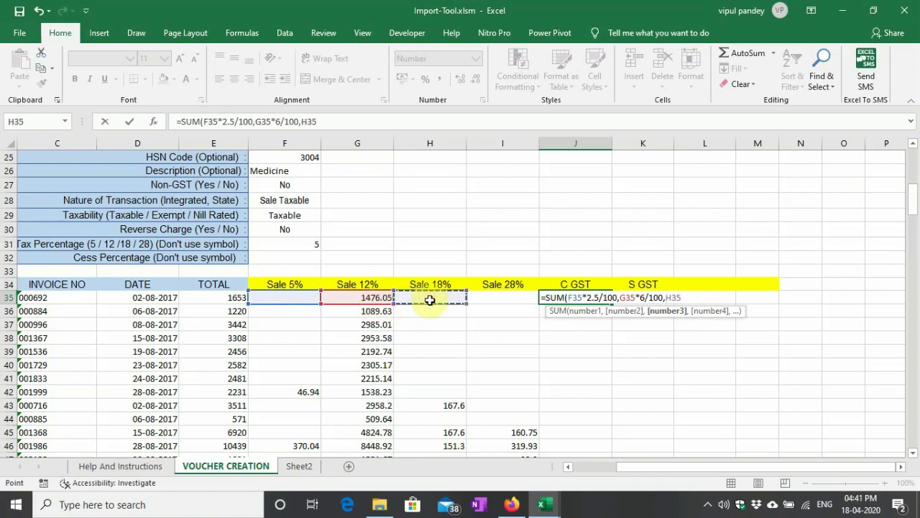
pyautogui.write('*9/1')
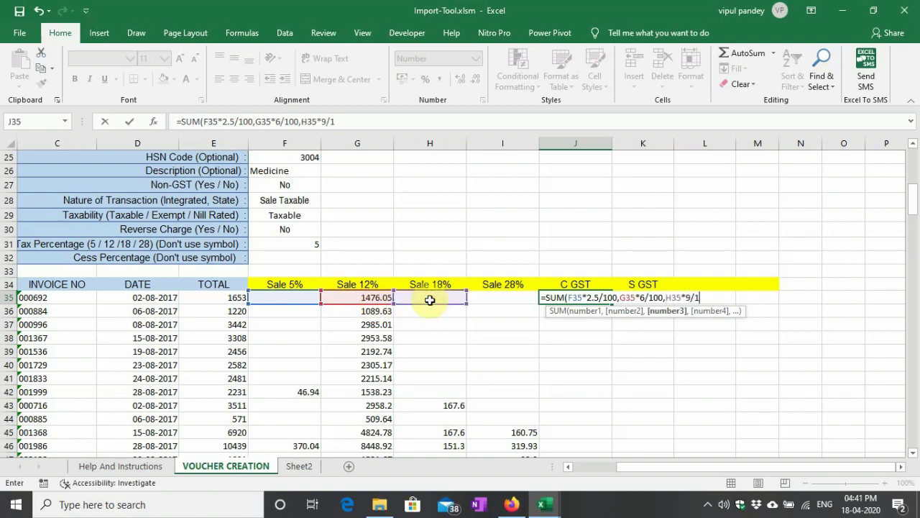
pyautogui.write('00,')
pyautogui.click(497, 300)
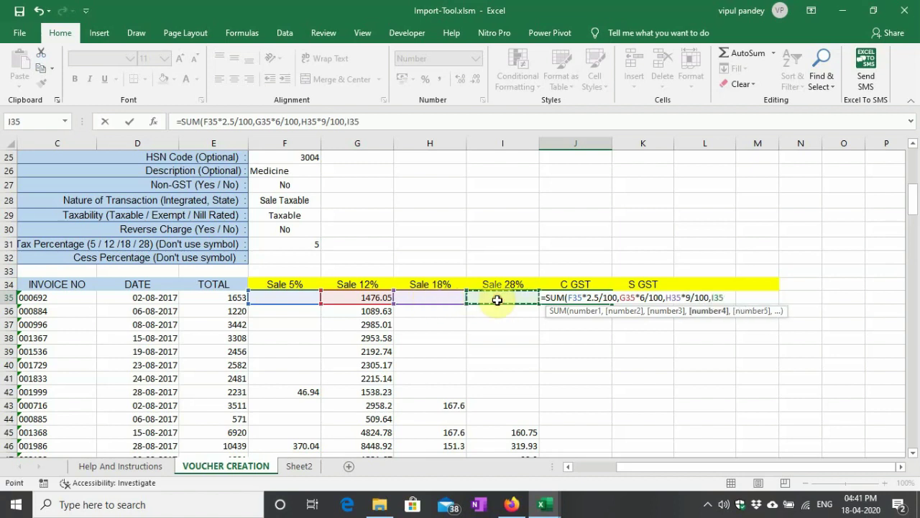
pyautogui.write('*14/100')
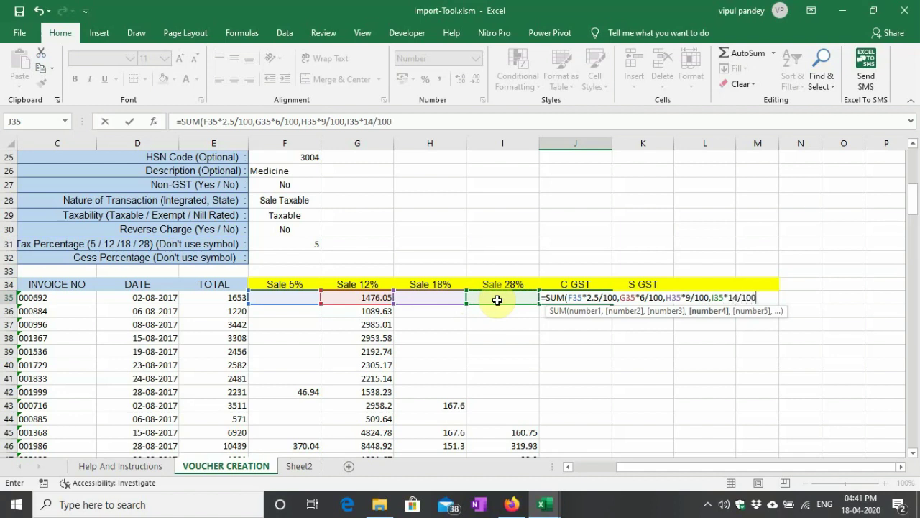
pyautogui.write(')')
pyautogui.press('Return')
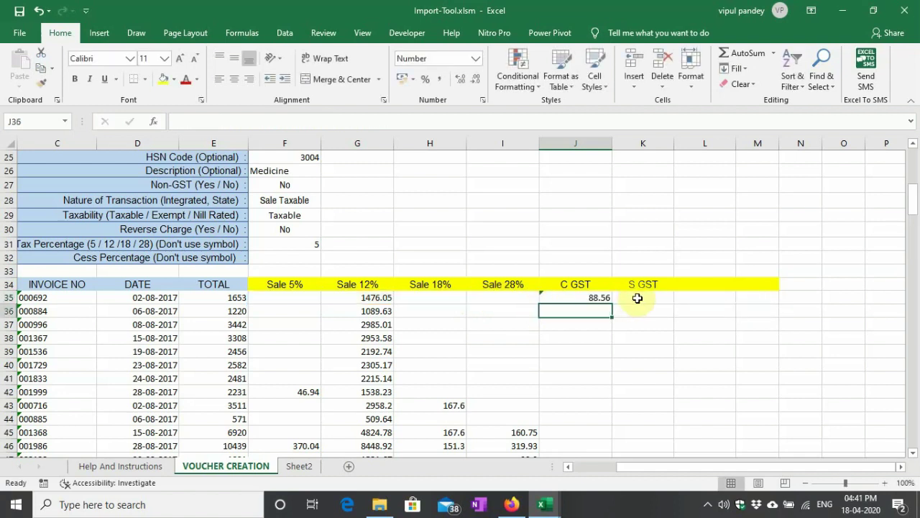
# - Set S GST in K35 to =J35 and fill the J35:K35 formulas down to row 201
pyautogui.click(637, 298)
pyautogui.write('=J35')
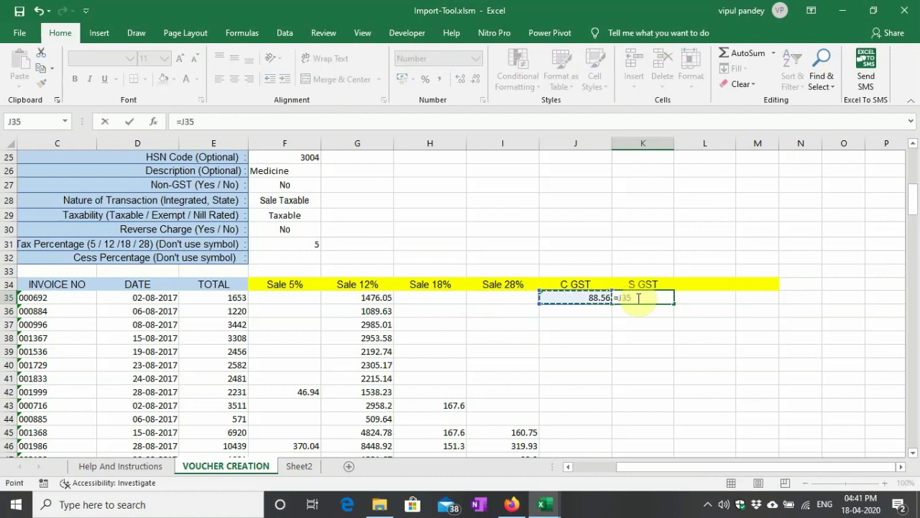
pyautogui.press('Return')
pyautogui.moveTo(582, 297); pyautogui.dragTo(663, 421)
# - Insert blank cells at J34:J201, shifting the C GST and S GST columns right
pyautogui.scroll(19, 590, 354)
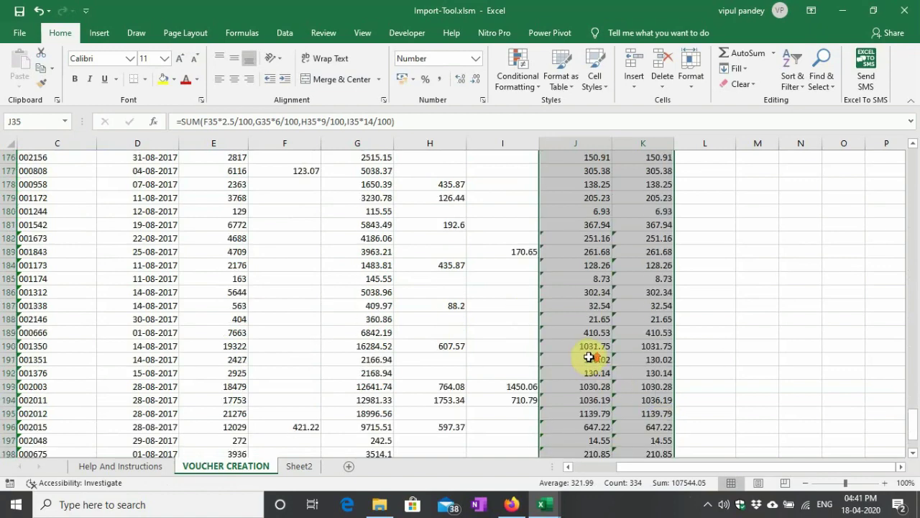
pyautogui.scroll(20, 588, 357)
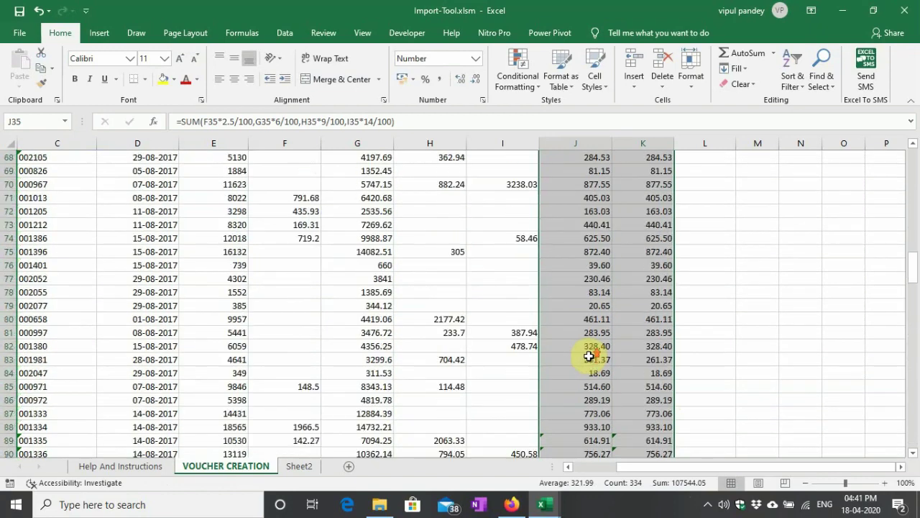
pyautogui.scroll(-2, 589, 355)
pyautogui.scroll(3, 592, 298)
pyautogui.scroll(-3, 591, 298)
pyautogui.moveTo(568, 269); pyautogui.dragTo(572, 453)
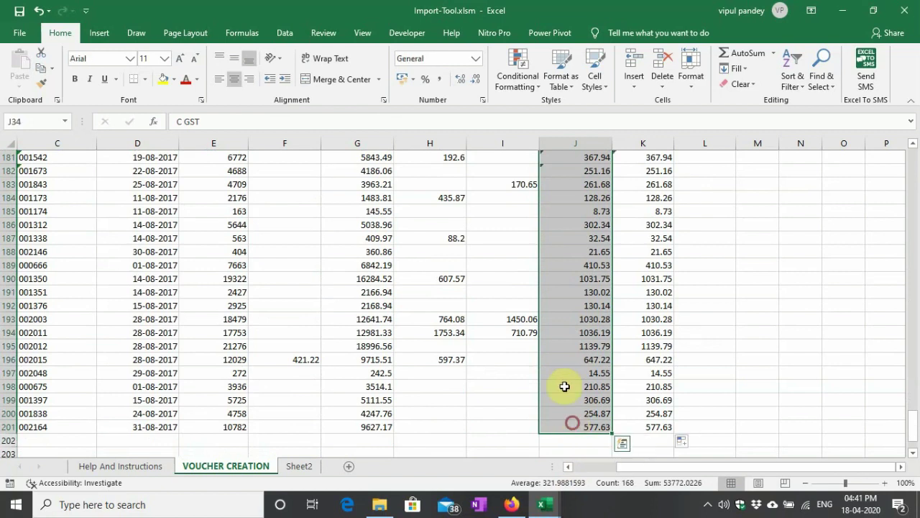
pyautogui.click(631, 68)
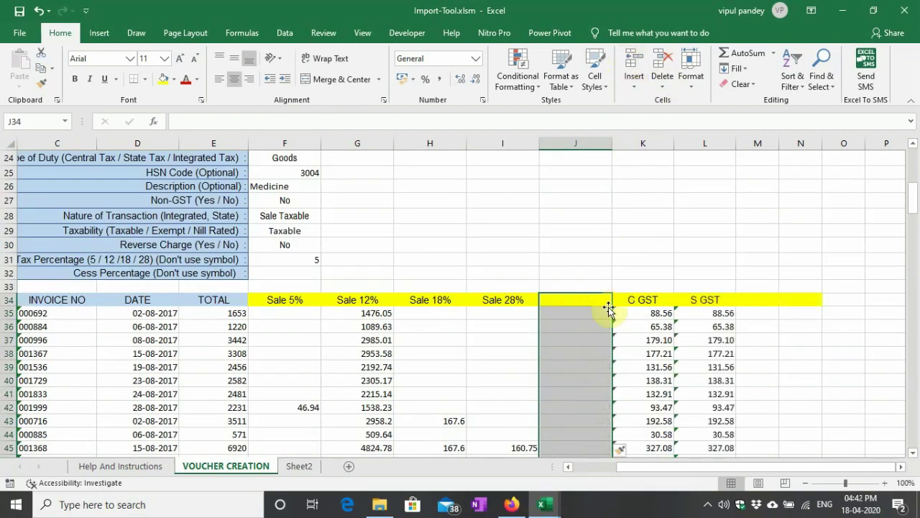
# - Enter the heading Sale Exempt in J34 for the new column
pyautogui.click(559, 300)
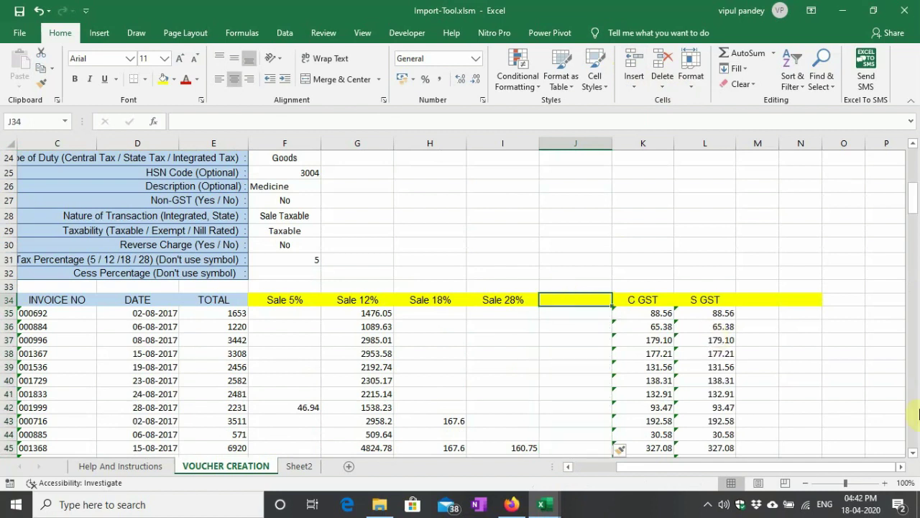
pyautogui.write('Sa')
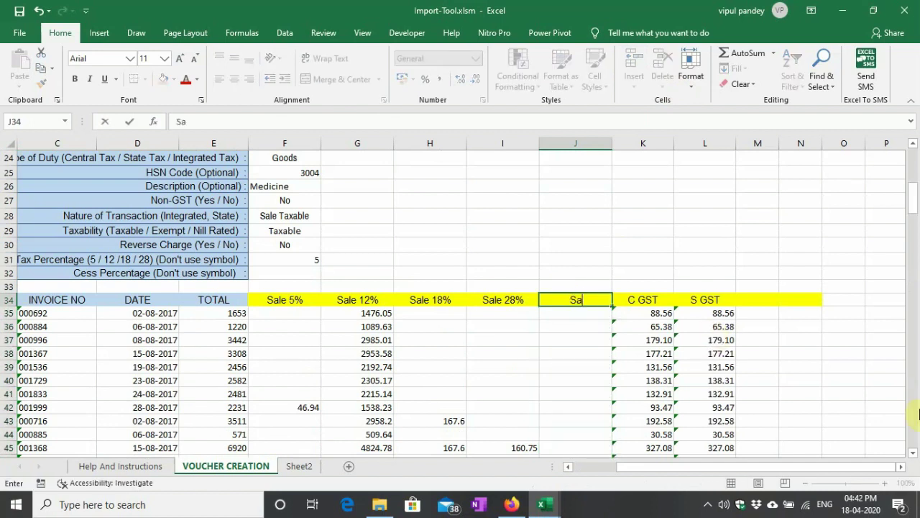
pyautogui.write('le Exempr')
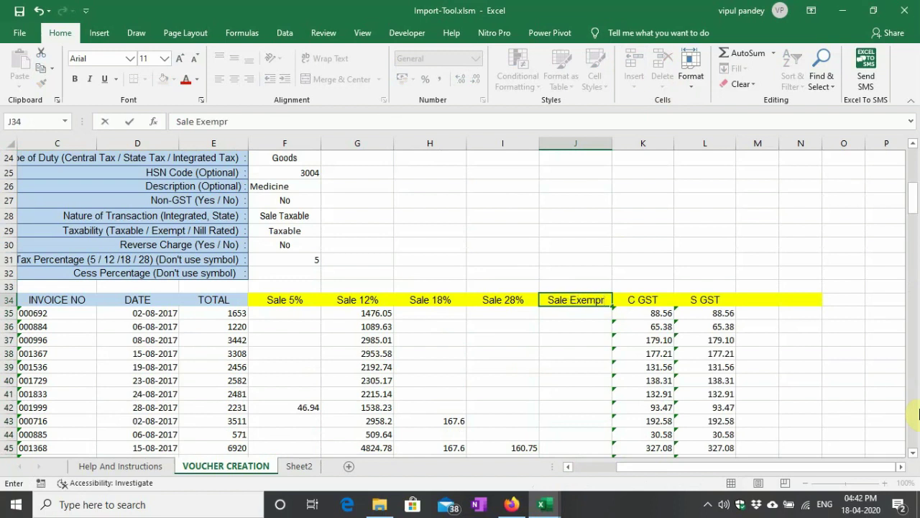
pyautogui.press('BackSpace')
pyautogui.write('T')
pyautogui.press('BackSpace')
pyautogui.write('t')
pyautogui.press('Return')
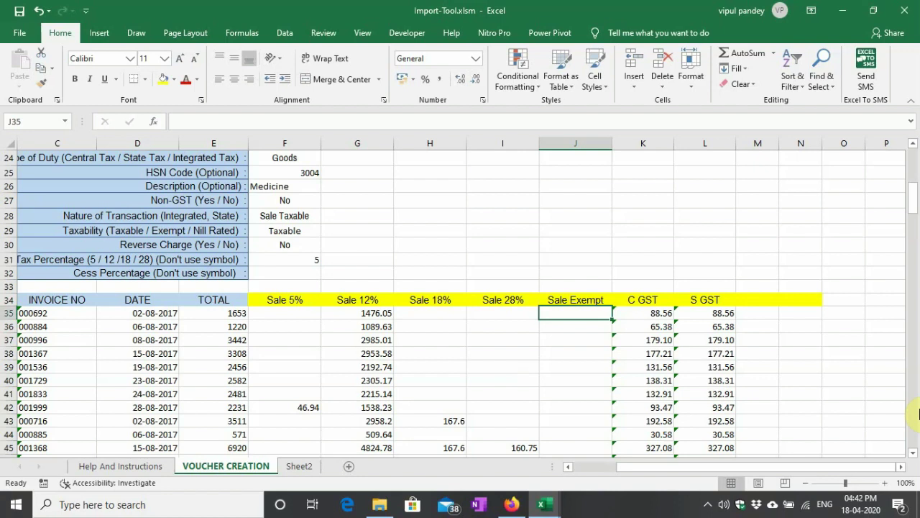
# - Enter the Sale Exempt formula in J35 as =E35-SUM(F35:I35,K35:L35), subtracting the taxable sales and taxes from the total
pyautogui.press('Left')
pyautogui.press('Left')
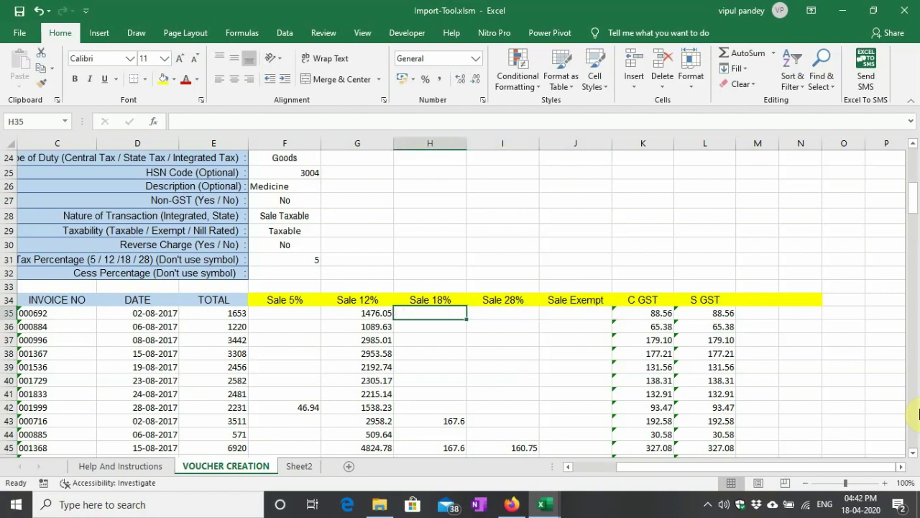
pyautogui.press('Right')
pyautogui.press('Right')
pyautogui.write('=')
pyautogui.press('Left')
pyautogui.press('Left')
pyautogui.press('Left')
pyautogui.press('Left')
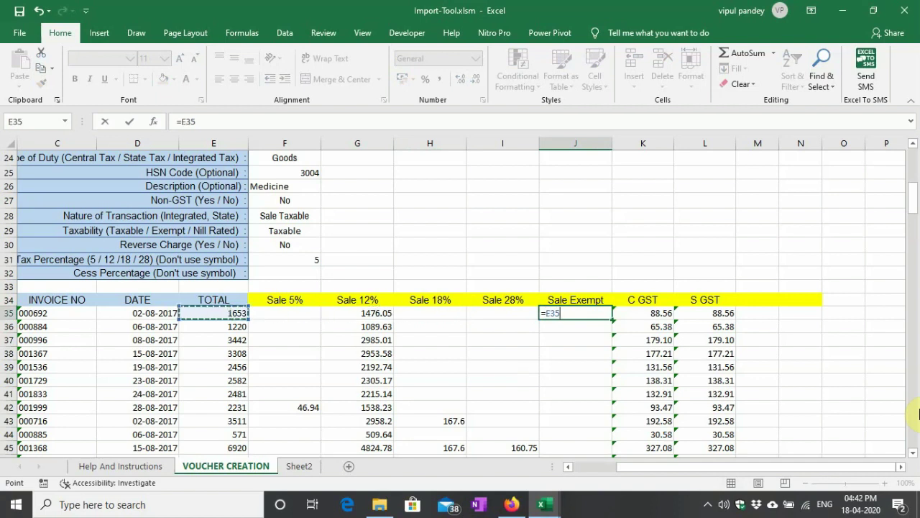
pyautogui.write('-s')
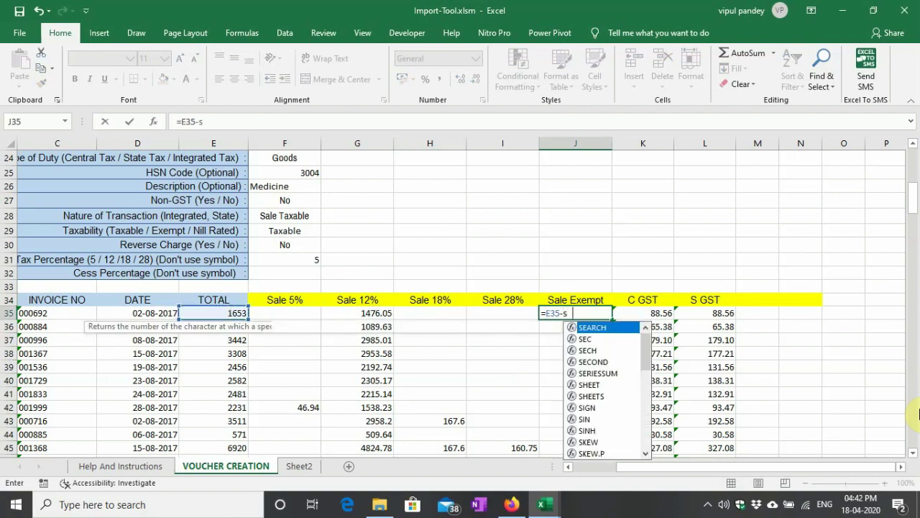
pyautogui.write('um')
pyautogui.press('Tab')
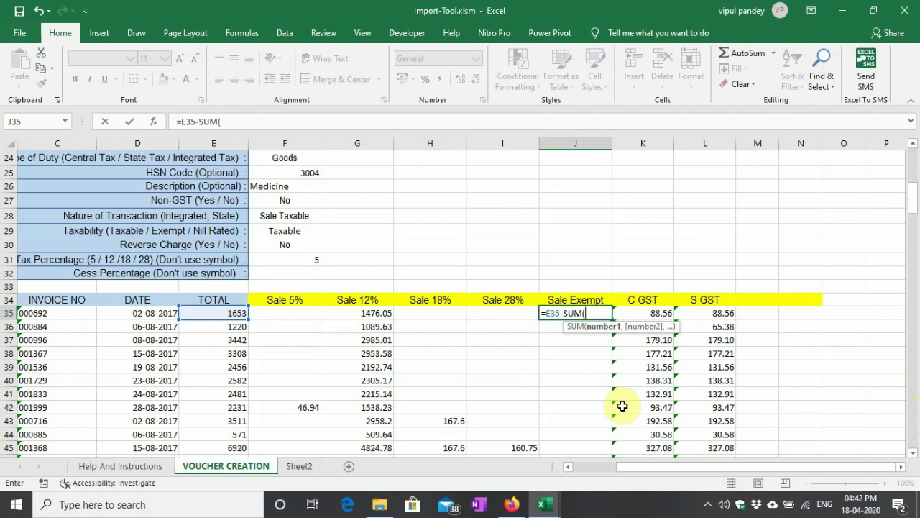
pyautogui.moveTo(288, 314); pyautogui.dragTo(515, 315)
pyautogui.write(',')
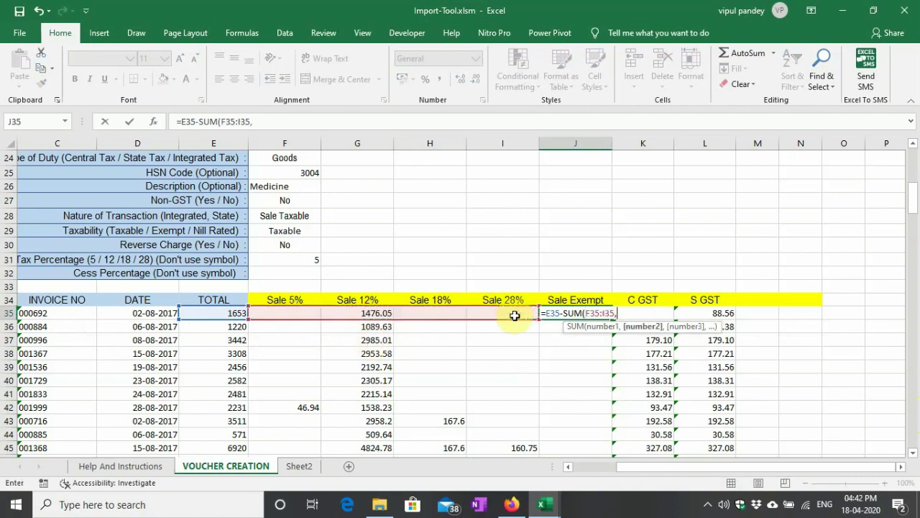
pyautogui.press('Right')
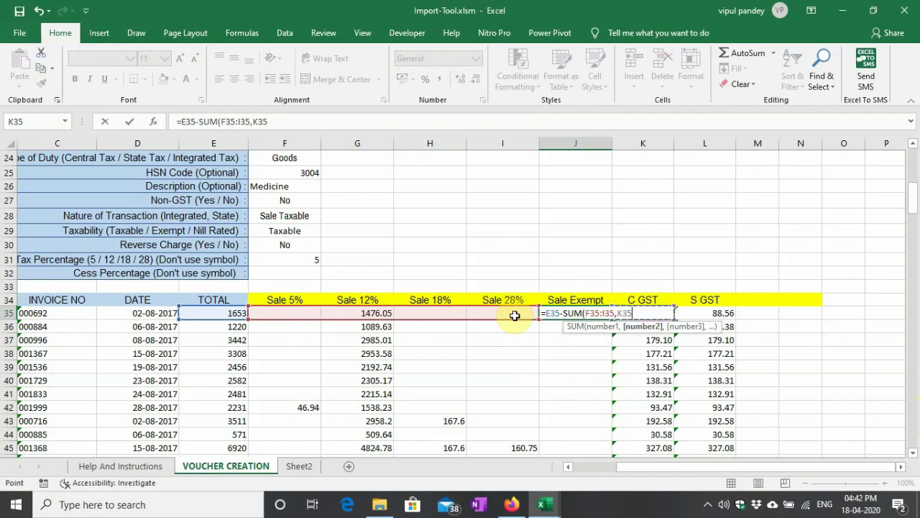
pyautogui.hotkey('shift', 'Right')
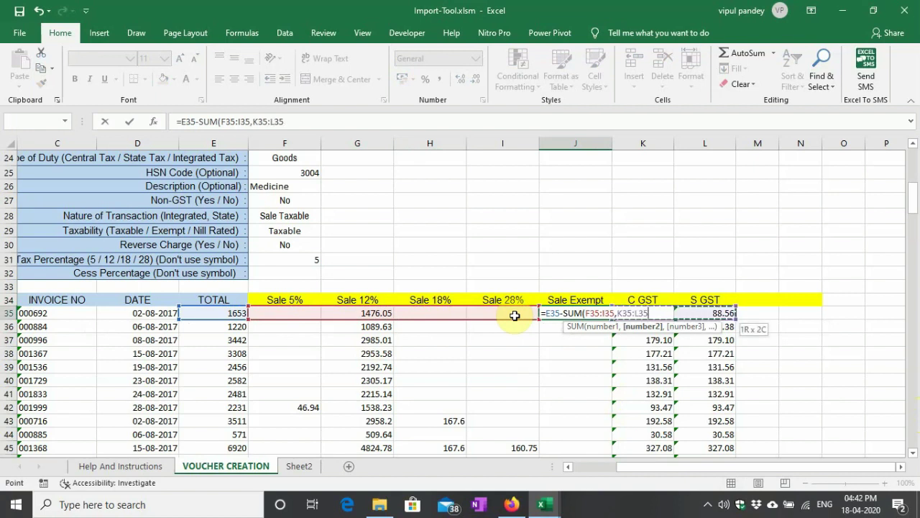
pyautogui.write(')')
pyautogui.press('Return')
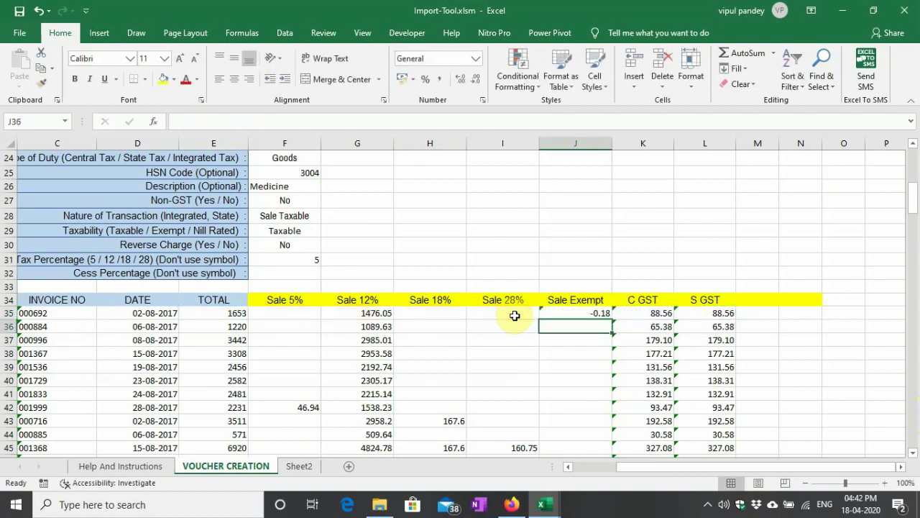
# - Wrap the Sale Exempt formula in J35 in ROUND with 0 digits and fill it down to row 201
pyautogui.click(552, 313)
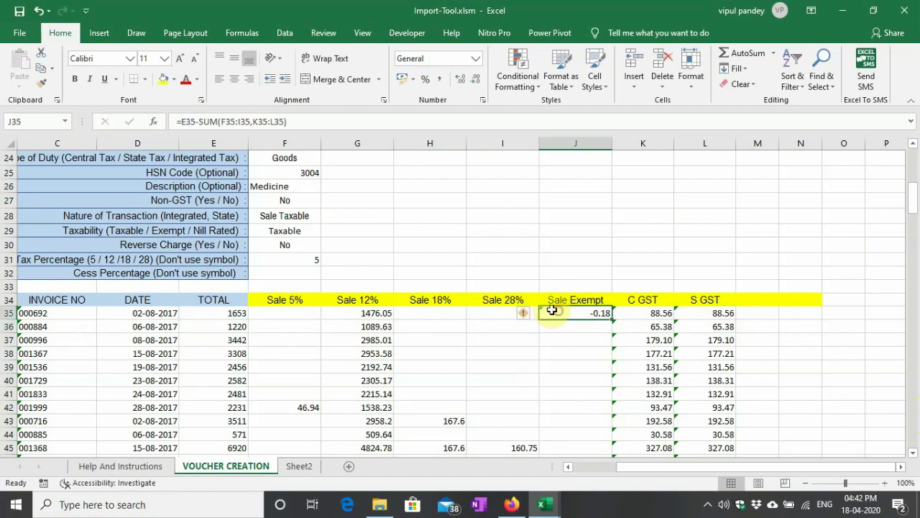
pyautogui.click(181, 121)
pyautogui.write('ROUND(')
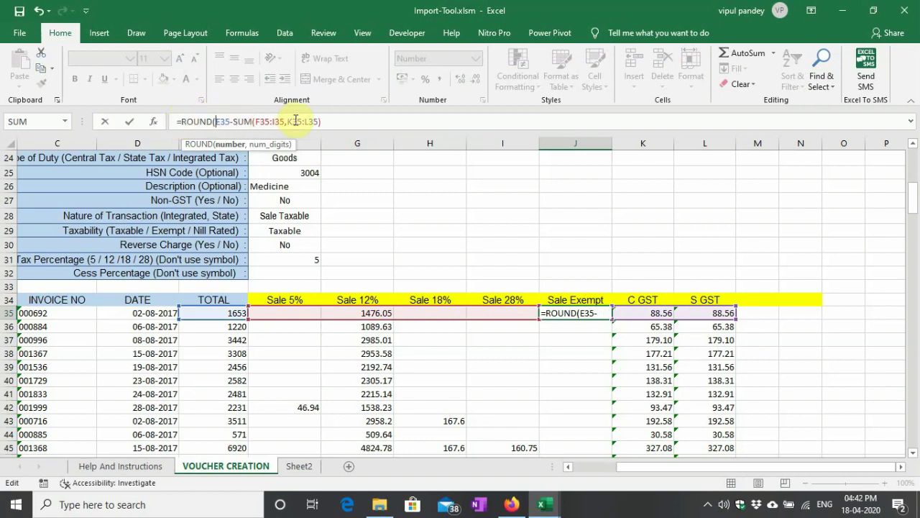
pyautogui.click(328, 127)
pyautogui.write(',0)')
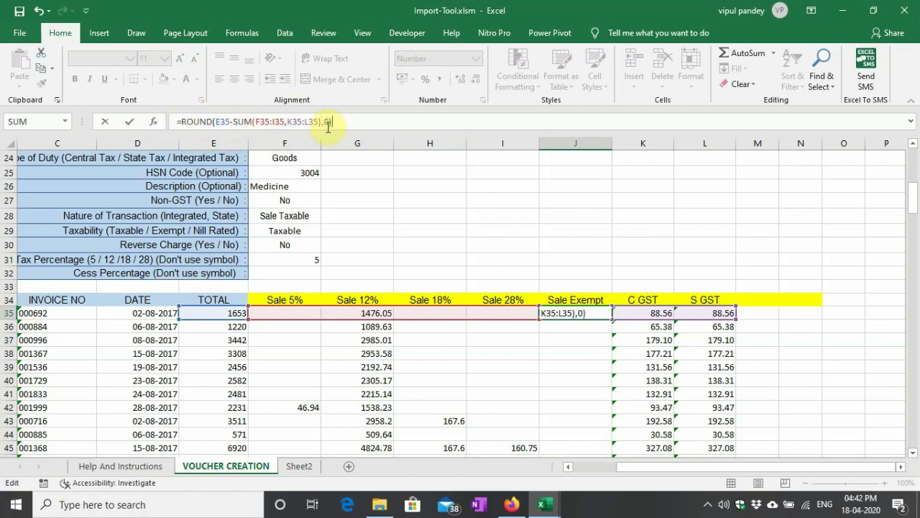
pyautogui.press('Return')
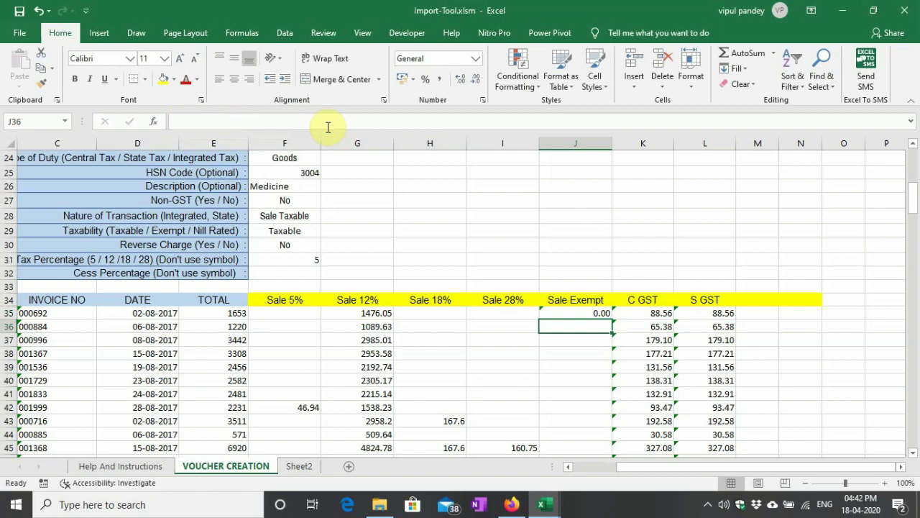
pyautogui.click(594, 311)
pyautogui.moveTo(611, 319); pyautogui.dragTo(606, 418)
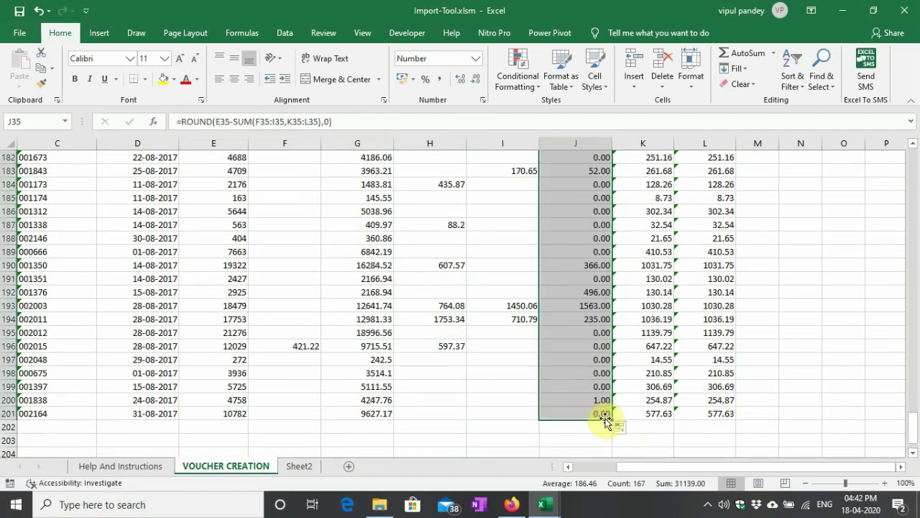
# - Review the ledger settings for the Sale 5% column in F22:F31
pyautogui.scroll(20, 585, 349)
pyautogui.scroll(20, 585, 350)
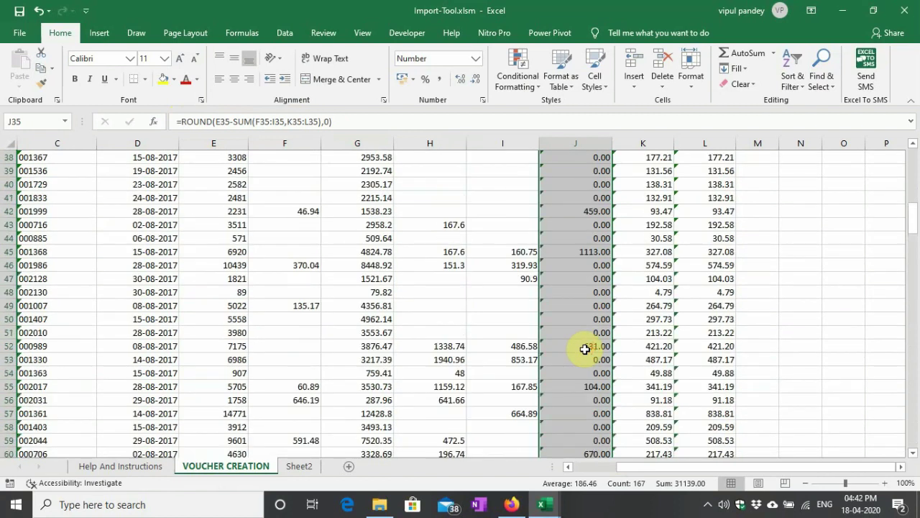
pyautogui.scroll(12, 585, 350)
pyautogui.scroll(-8, 587, 324)
pyautogui.scroll(8, 586, 285)
pyautogui.scroll(-4, 587, 286)
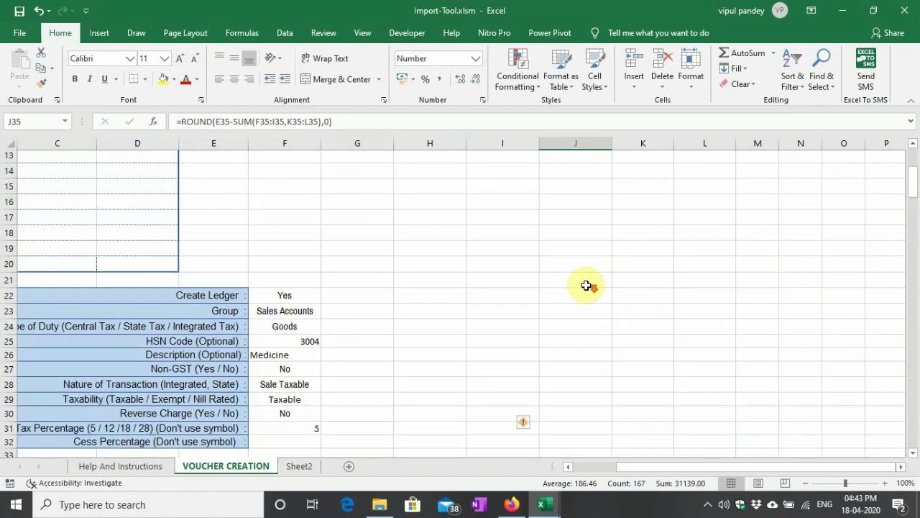
pyautogui.scroll(-2, 587, 285)
pyautogui.moveTo(663, 466); pyautogui.dragTo(660, 466)
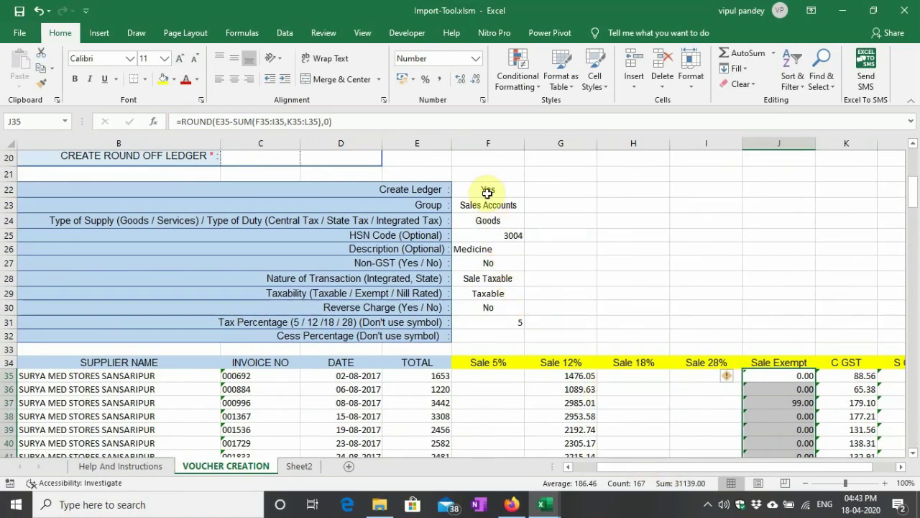
pyautogui.moveTo(487, 192); pyautogui.dragTo(501, 312)
pyautogui.click(501, 188)
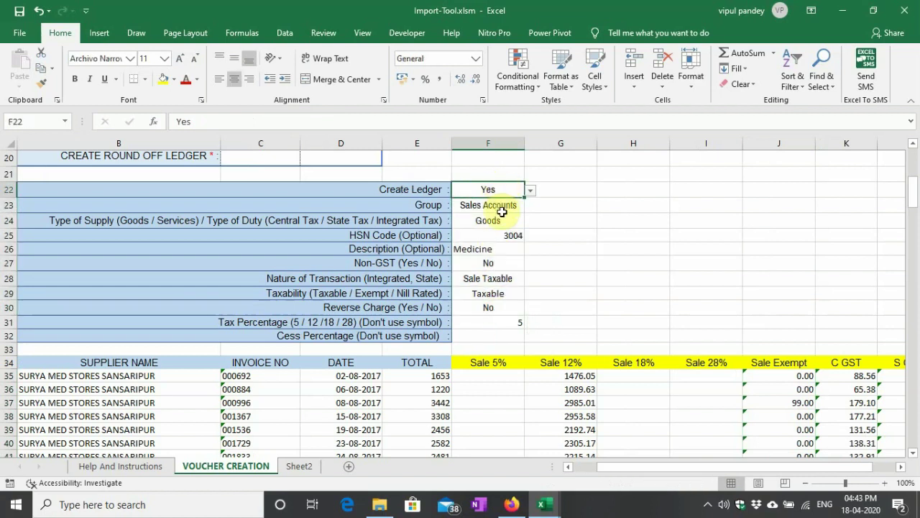
pyautogui.click(501, 207)
pyautogui.moveTo(502, 210); pyautogui.dragTo(505, 222)
pyautogui.click(506, 223)
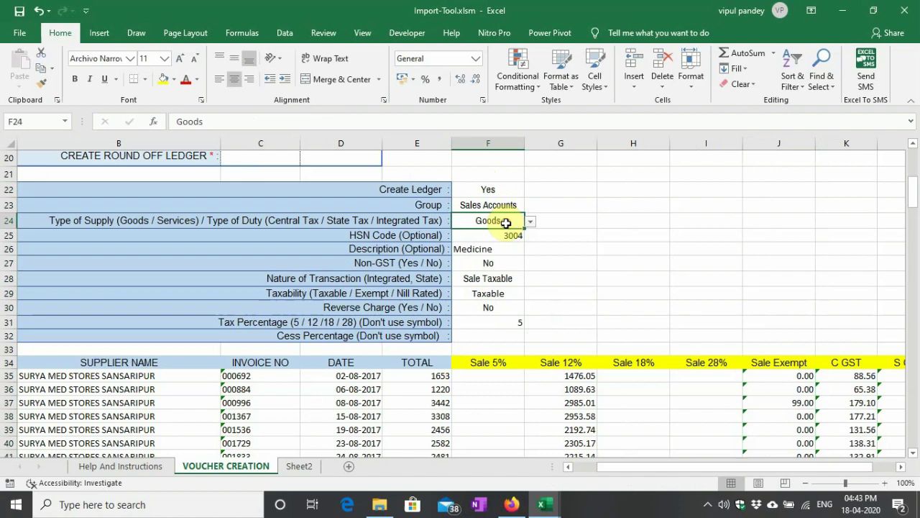
pyautogui.click(506, 238)
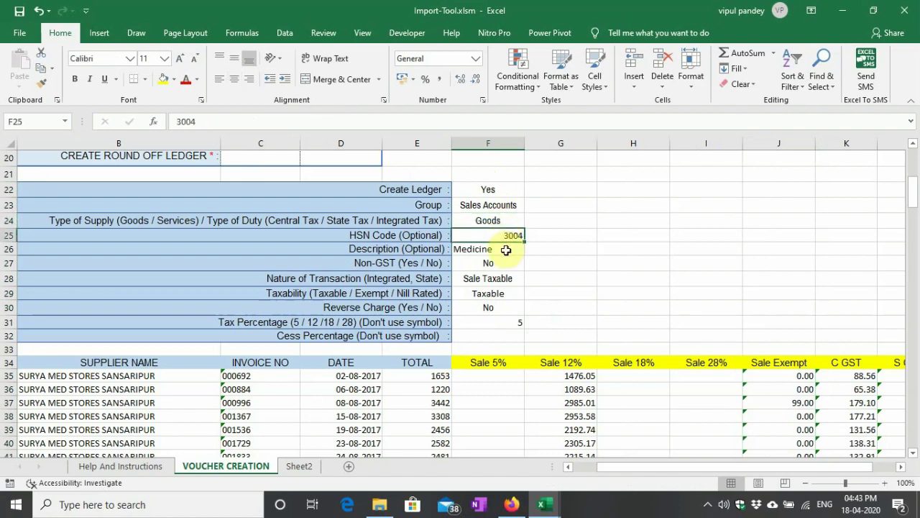
pyautogui.click(505, 260)
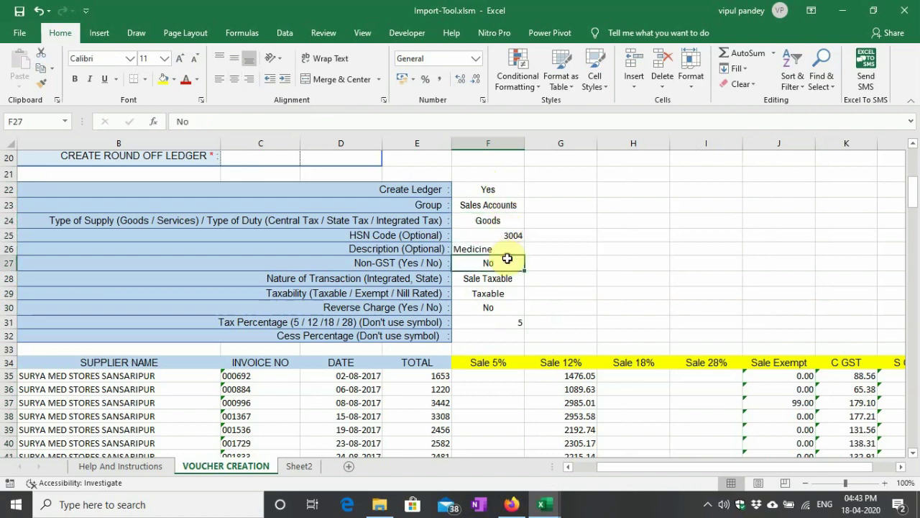
pyautogui.click(506, 252)
pyautogui.click(506, 263)
pyautogui.click(505, 279)
pyautogui.click(506, 295)
# - Copy the Sale 5% ledger settings in F22:F31 to G22:J31 for the other sale columns
pyautogui.moveTo(497, 189); pyautogui.dragTo(516, 320)
pyautogui.hotkey('ctrl', 'c')
pyautogui.moveTo(561, 189); pyautogui.dragTo(764, 325)
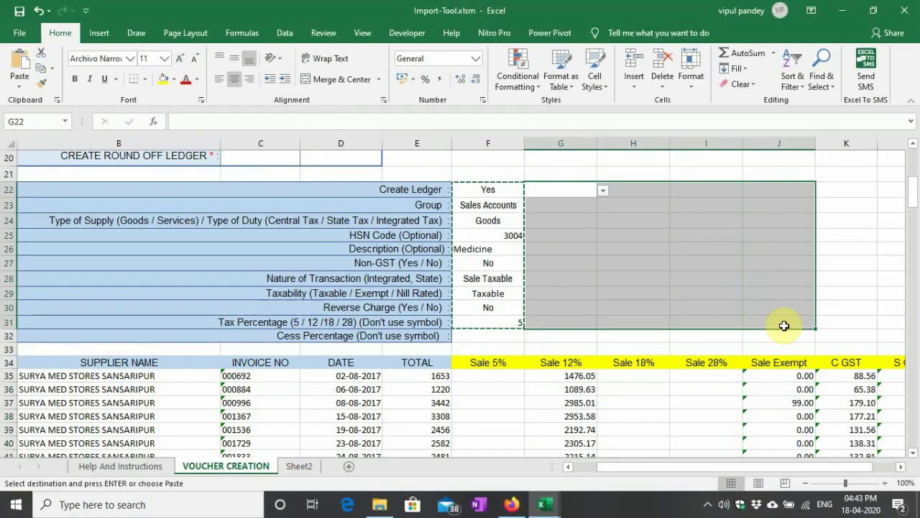
pyautogui.hotkey('ctrl', 'v')
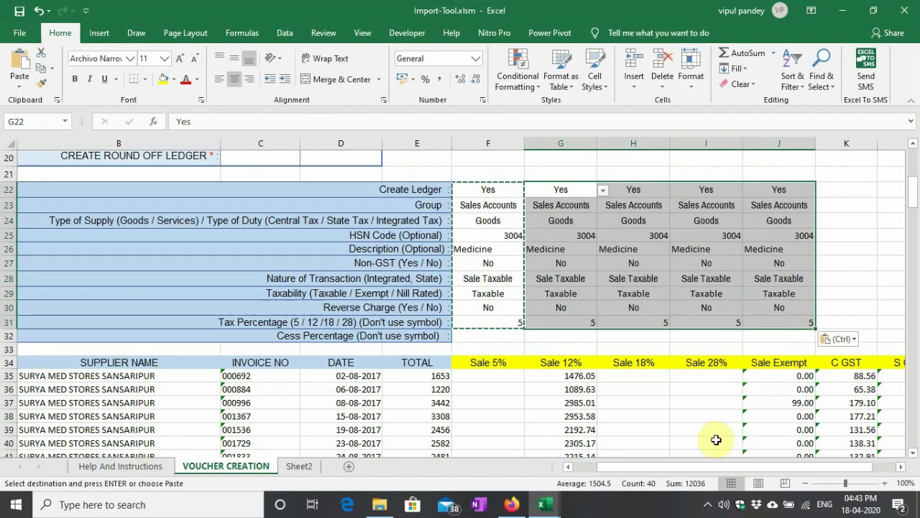
# - Set Create Ledger to Yes for the C GST and S GST columns in K22 and L22
pyautogui.hscroll(1, 758, 469)
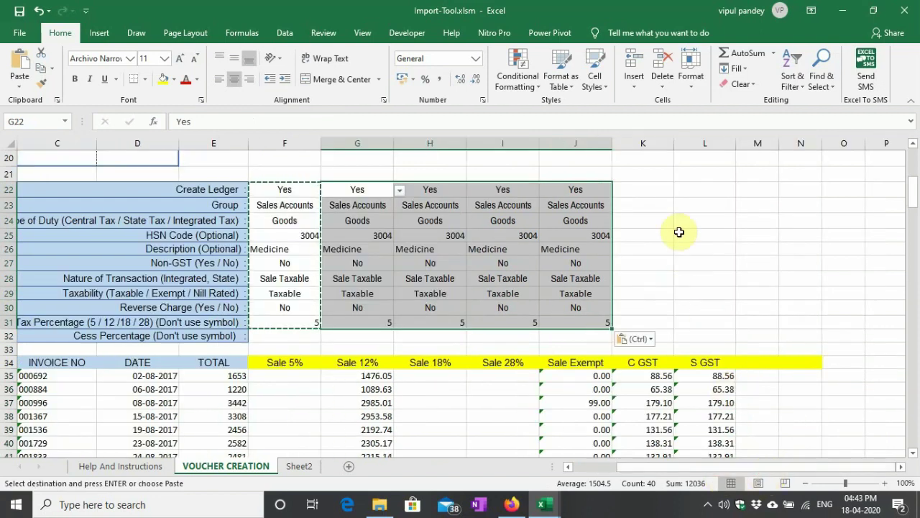
pyautogui.click(658, 189)
pyautogui.click(679, 191)
pyautogui.click(647, 202)
pyautogui.click(719, 190)
pyautogui.click(741, 192)
pyautogui.click(701, 201)
# - Set the Group to Duties & Taxes for the C GST and S GST columns in K23 and L23
pyautogui.click(653, 207)
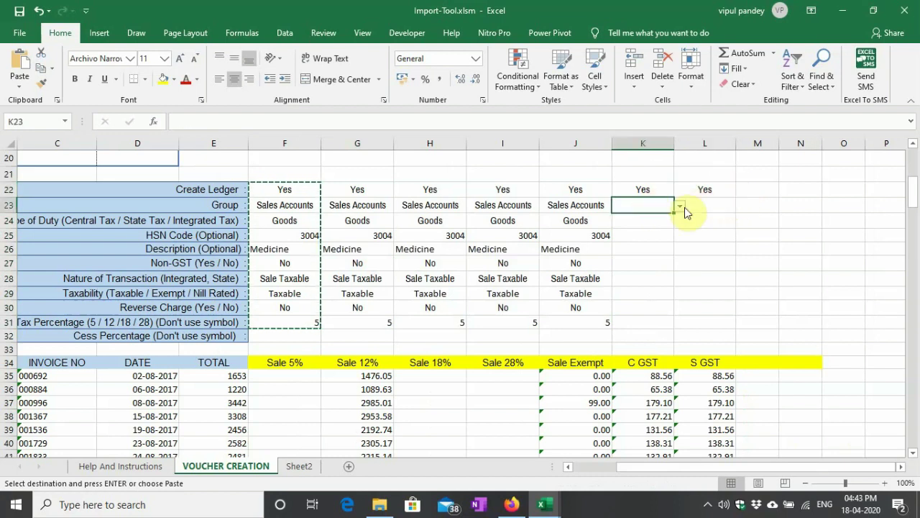
pyautogui.click(232, 210)
pyautogui.click(295, 206)
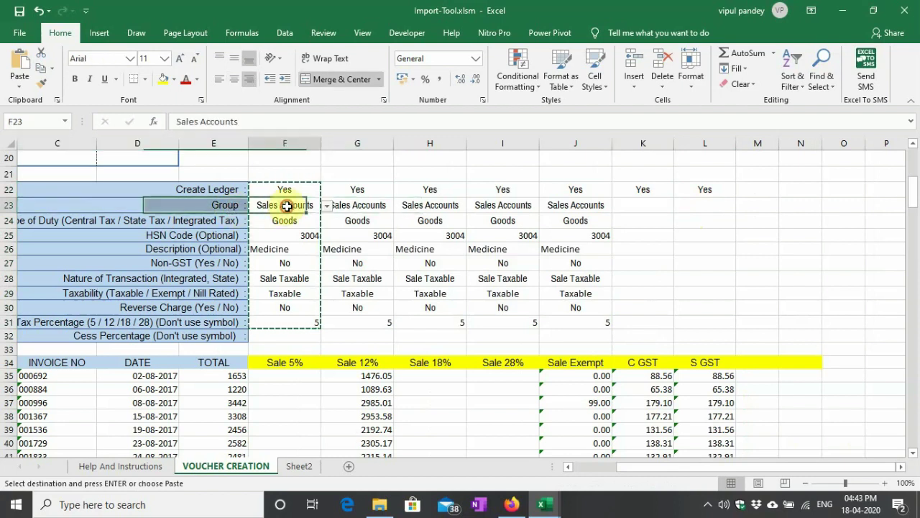
pyautogui.click(442, 206)
pyautogui.click(645, 205)
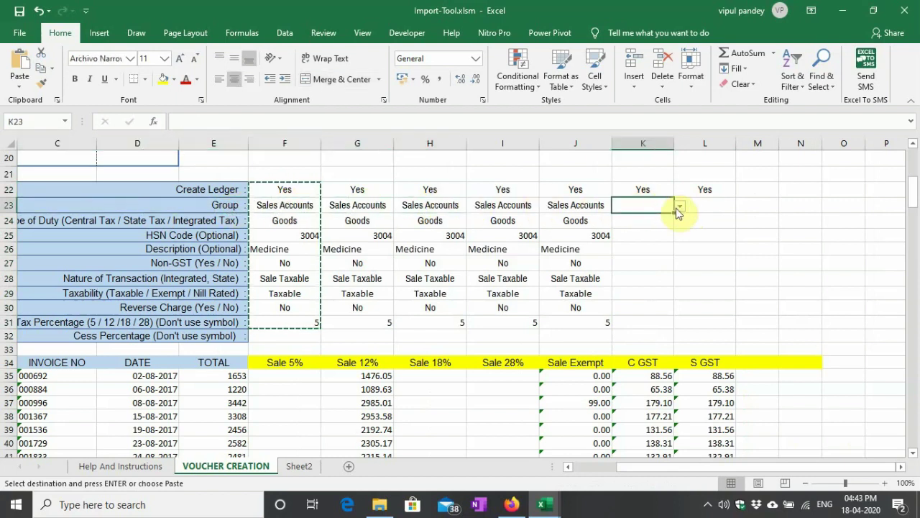
pyautogui.click(678, 207)
pyautogui.click(651, 244)
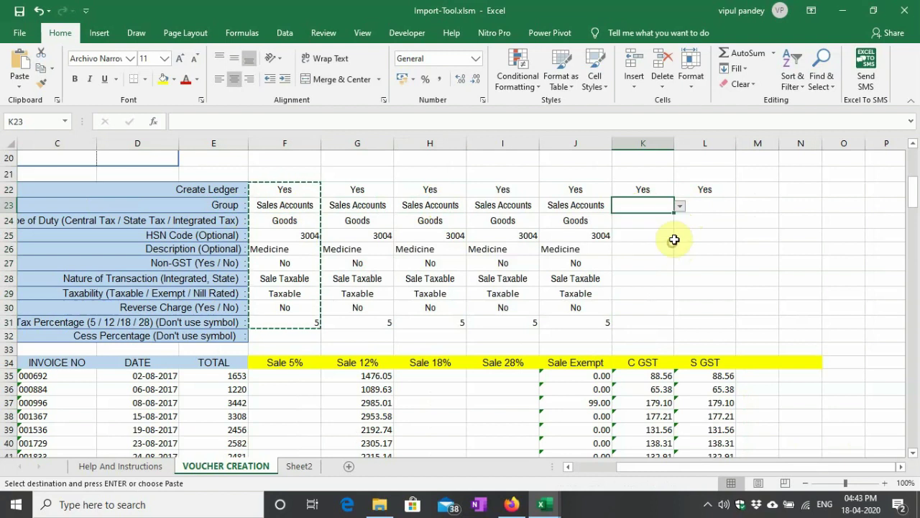
pyautogui.click(703, 209)
pyautogui.click(742, 208)
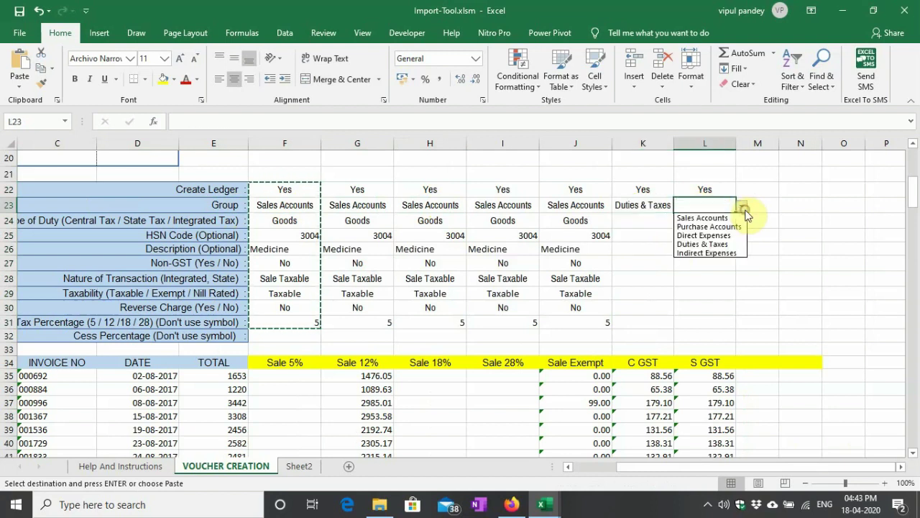
pyautogui.click(707, 245)
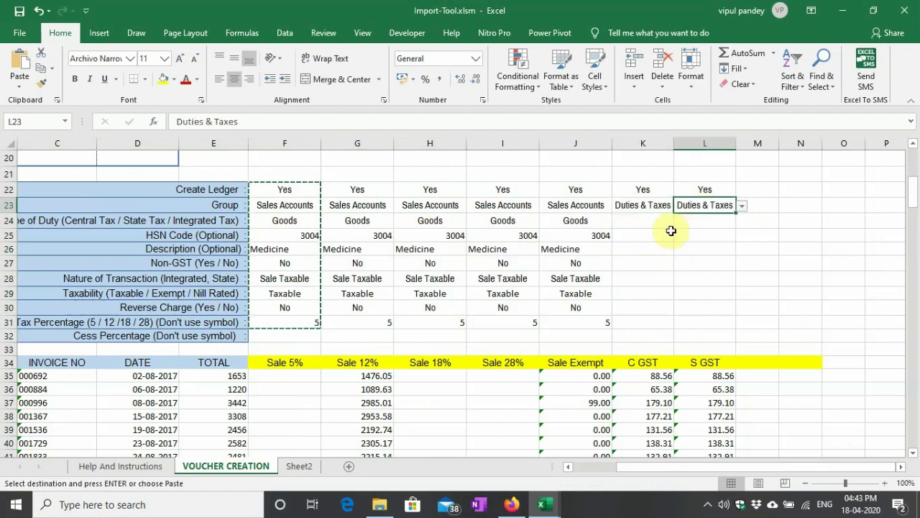
# - Set the Type of Duty to Central Tax for C GST in K24 and State Tax for S GST in L24
pyautogui.click(648, 223)
pyautogui.click(679, 221)
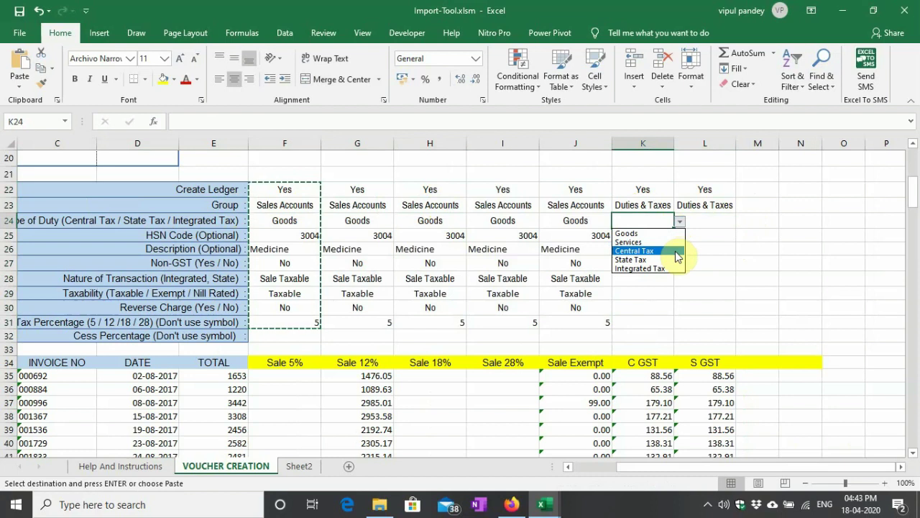
pyautogui.click(675, 251)
pyautogui.click(708, 225)
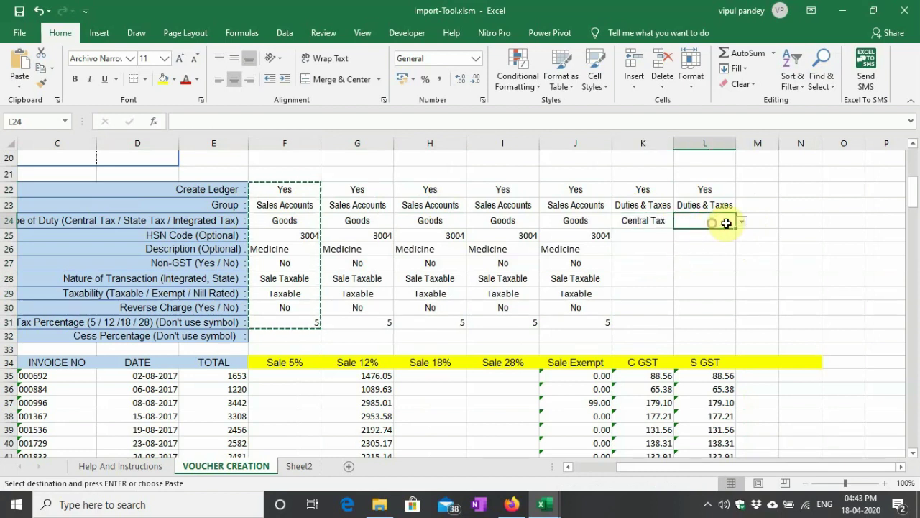
pyautogui.click(740, 223)
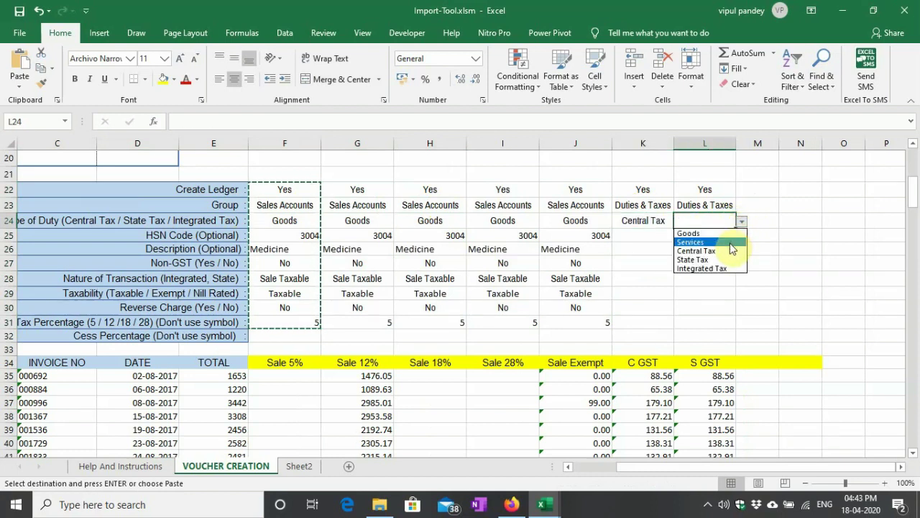
pyautogui.click(722, 259)
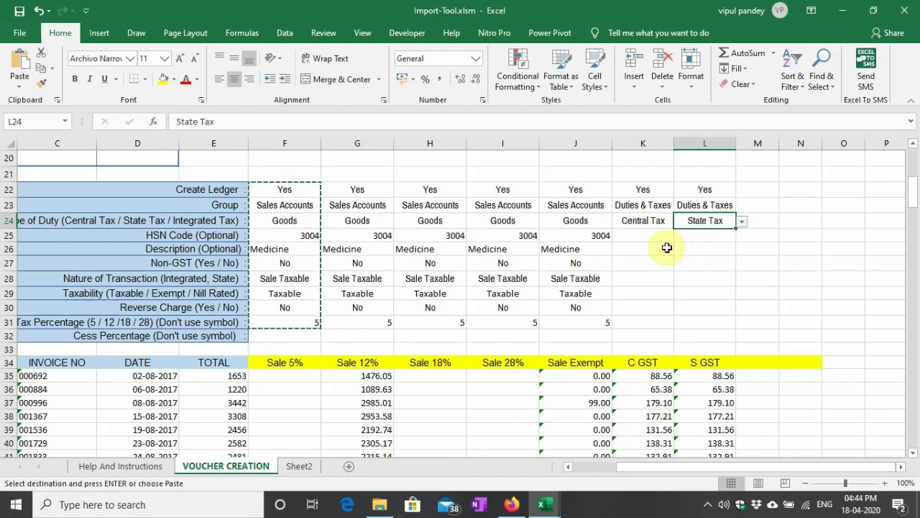
pyautogui.click(652, 248)
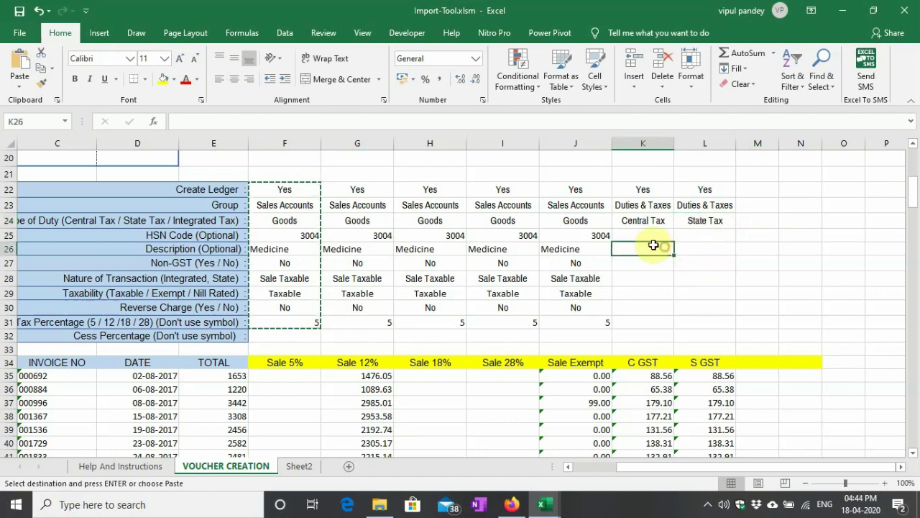
# - Set the Tax Percentage in G31:J31 to 12, 18, 28 and 0 for Sale 12%, Sale 18%, Sale 28% and Sale Exempt
pyautogui.click(386, 323)
pyautogui.write('12')
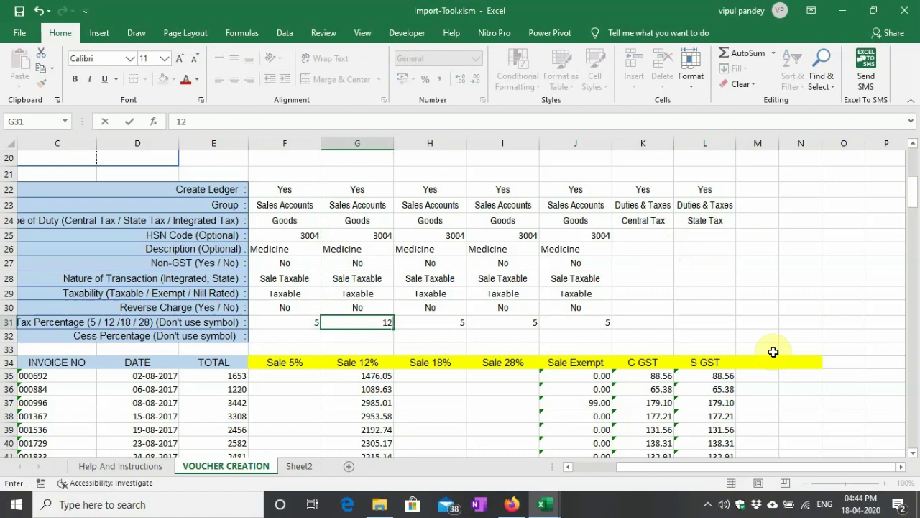
pyautogui.press('Tab')
pyautogui.write('18')
pyautogui.press('Tab')
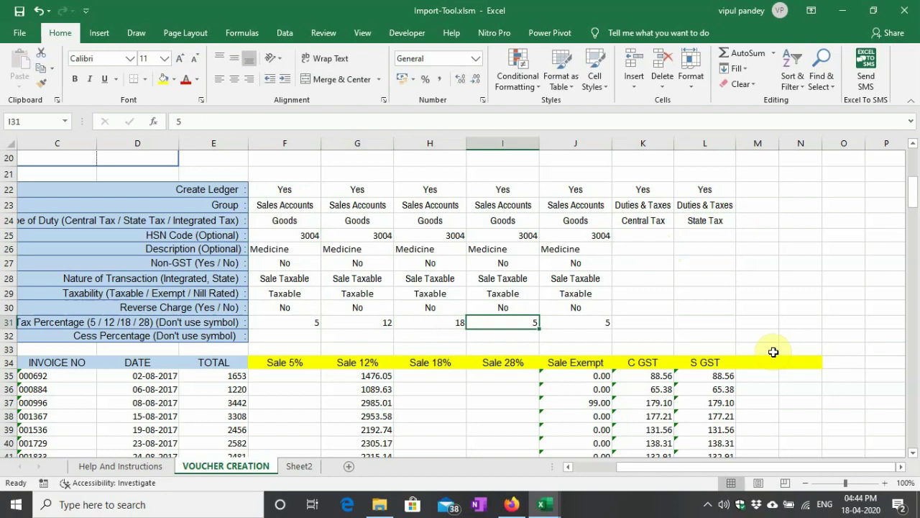
pyautogui.write('28')
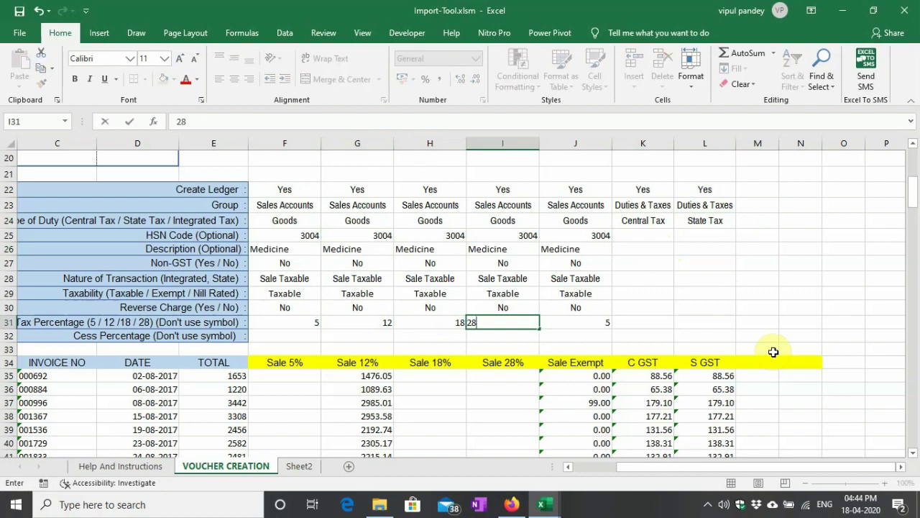
pyautogui.press('Tab')
pyautogui.write('0')
pyautogui.press('Tab')
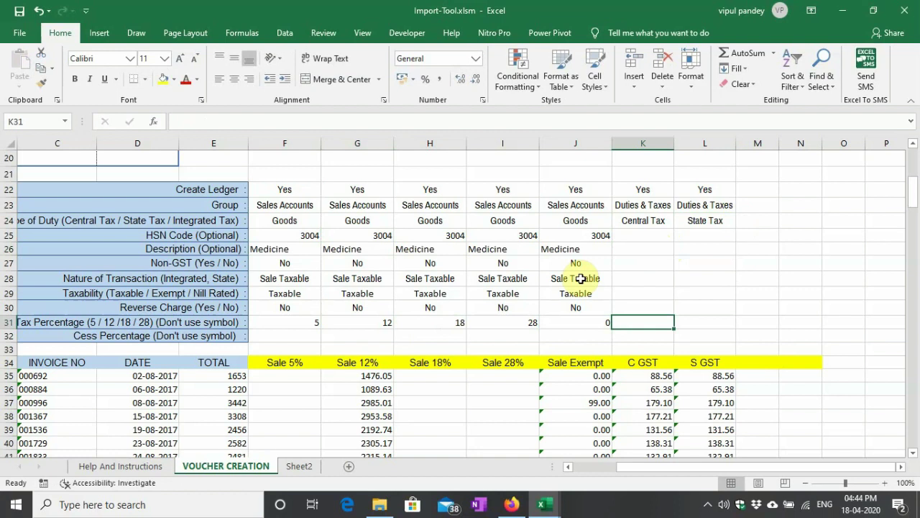
# - Remove the text "(To Be Auto Filled)" from the NAME OF COMPANY label in A8
pyautogui.scroll(4, 579, 272)
pyautogui.moveTo(672, 466); pyautogui.dragTo(549, 447)
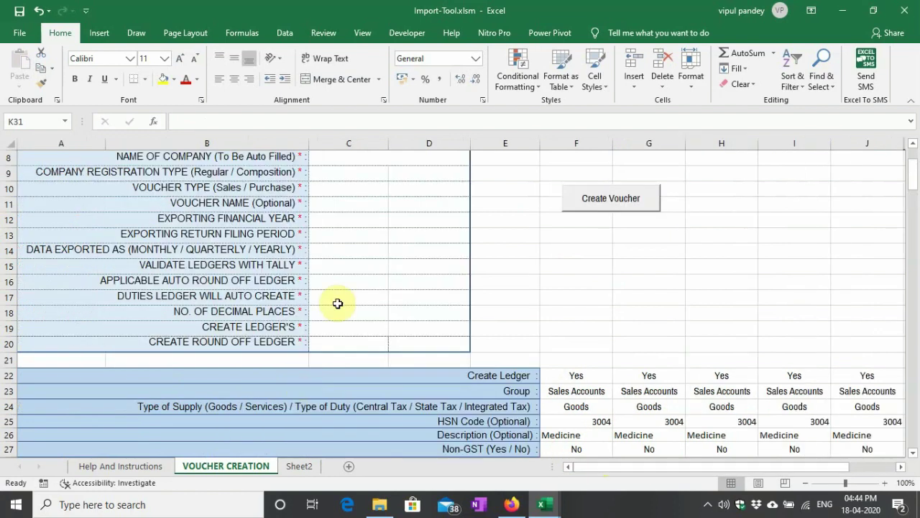
pyautogui.scroll(3, 338, 304)
pyautogui.click(340, 281)
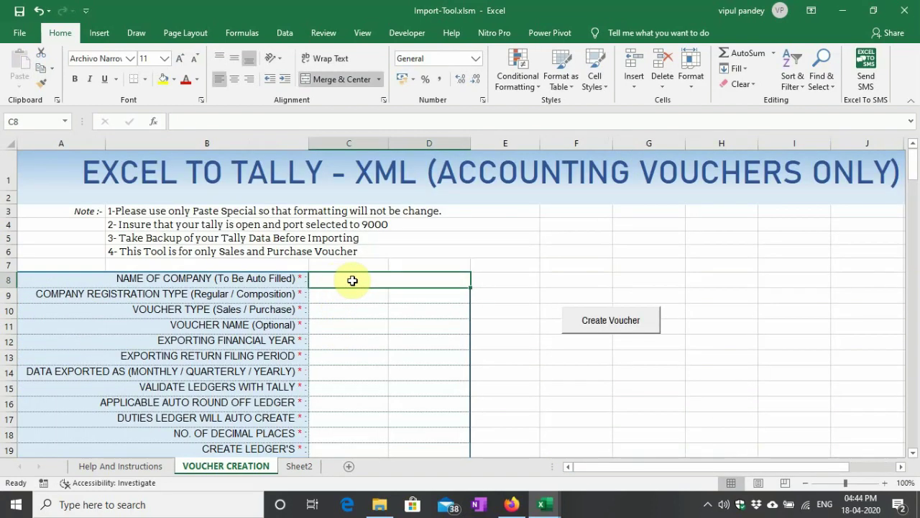
pyautogui.click(269, 278)
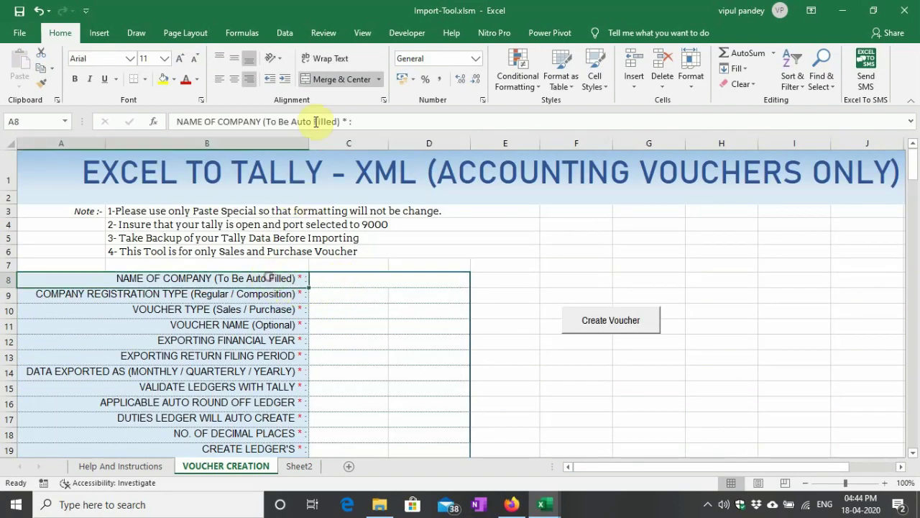
pyautogui.moveTo(341, 122); pyautogui.dragTo(265, 121)
pyautogui.press('BackSpace')
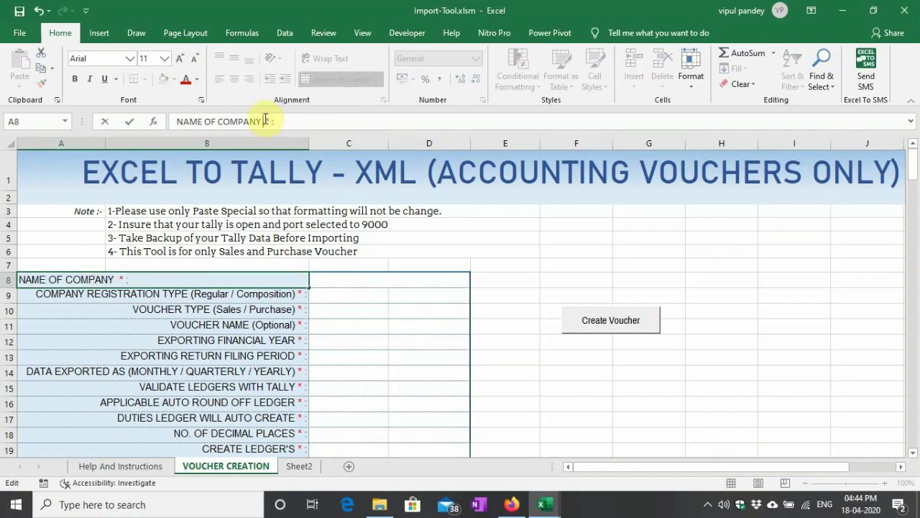
pyautogui.press('Return')
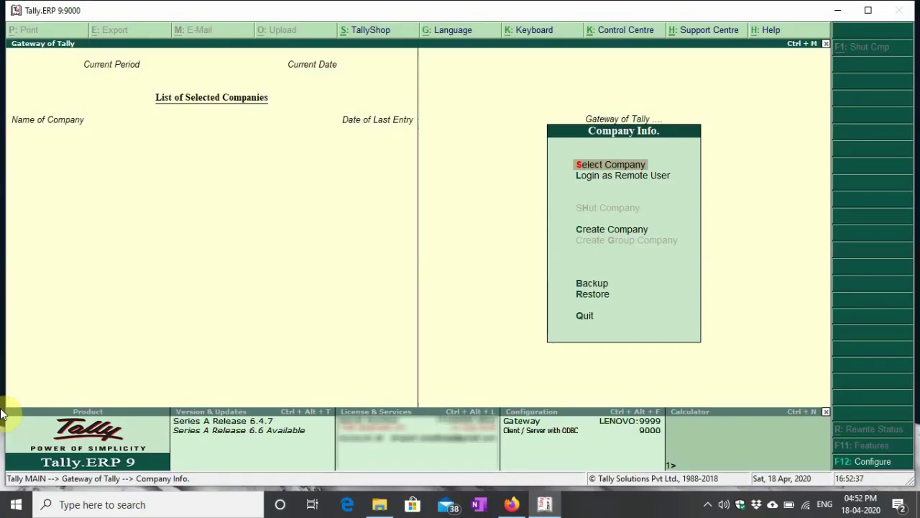
# - Switch to Tally.ERP 9 and open its Advanced Configuration with the client/server and port settings
pyautogui.press('Escape')
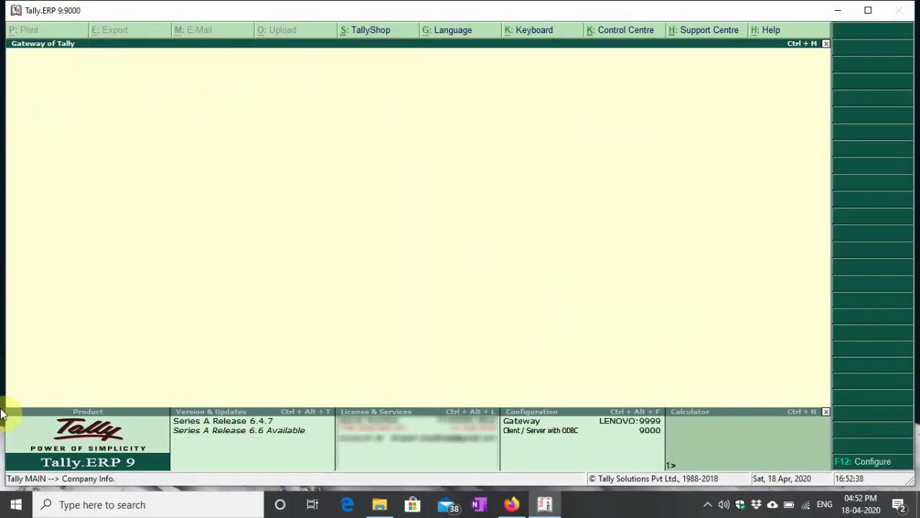
pyautogui.press('F12')
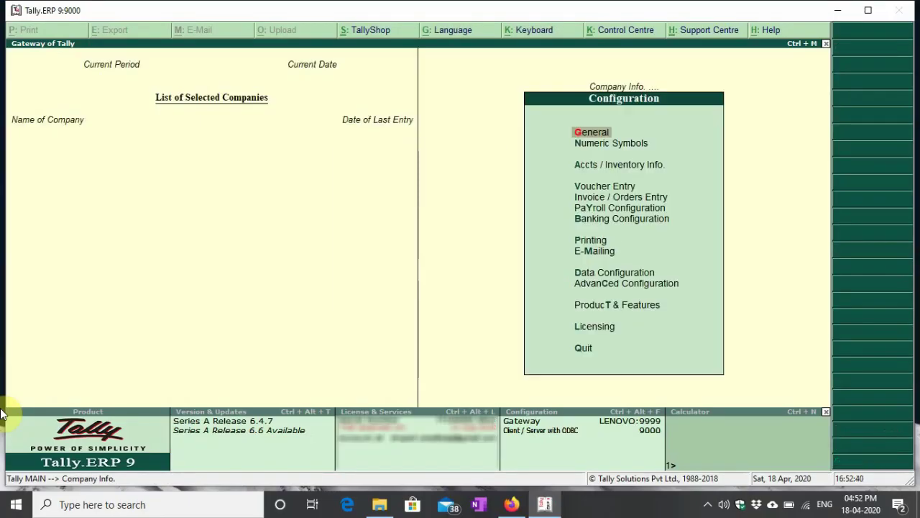
pyautogui.press('Down')
pyautogui.press('Down')
pyautogui.press('Down')
pyautogui.press('Down')
pyautogui.press('Down')
pyautogui.press('Down')
pyautogui.press('Down')
pyautogui.press('Down')
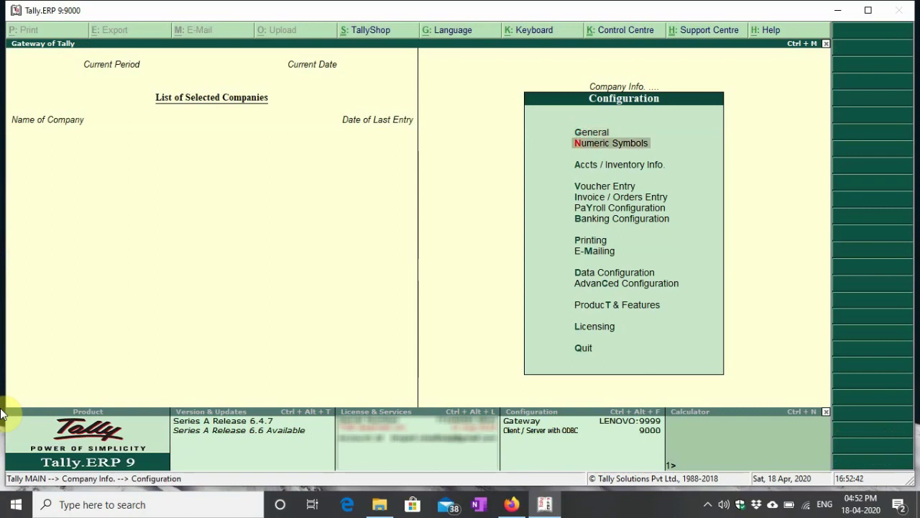
pyautogui.press('Down')
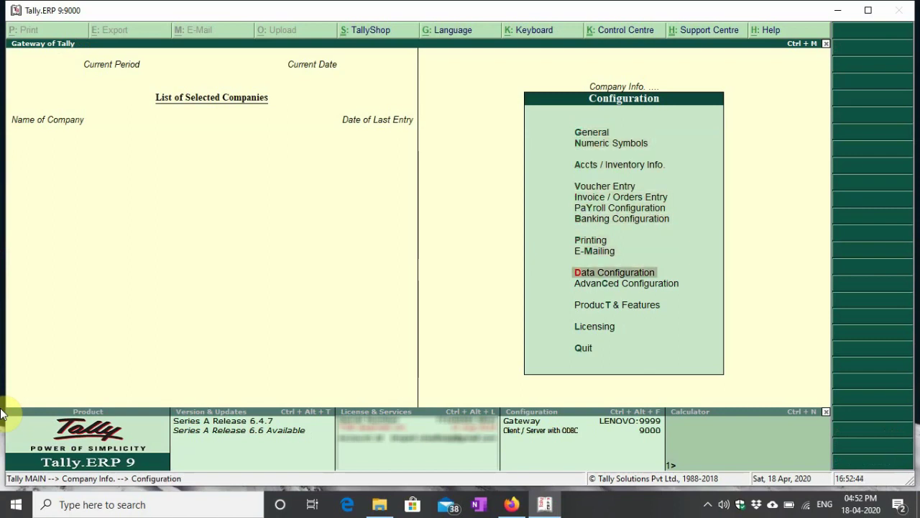
pyautogui.press('Down')
pyautogui.press('Return')
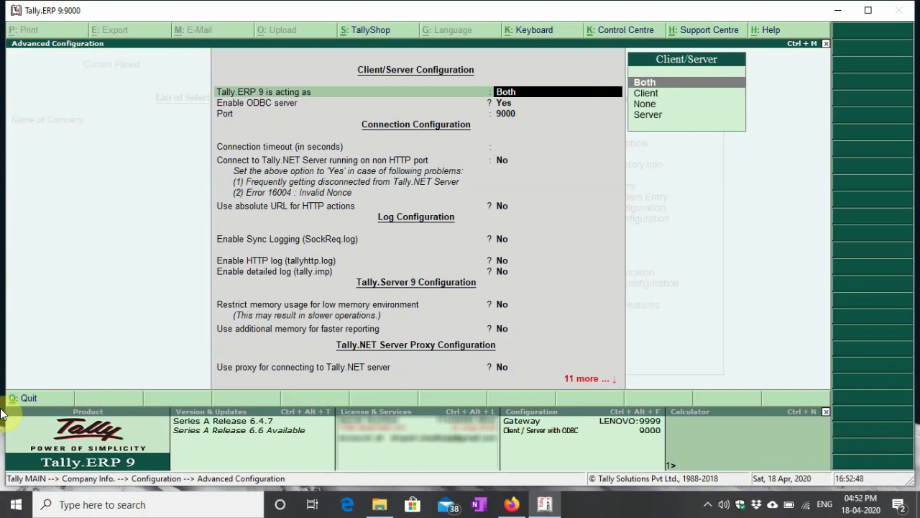
# - Accept the client/server configuration with Tally.ERP 9 acting as Both, ODBC server enabled and port 9000, and return to Company Info
pyautogui.press('Return')
pyautogui.press('Return')
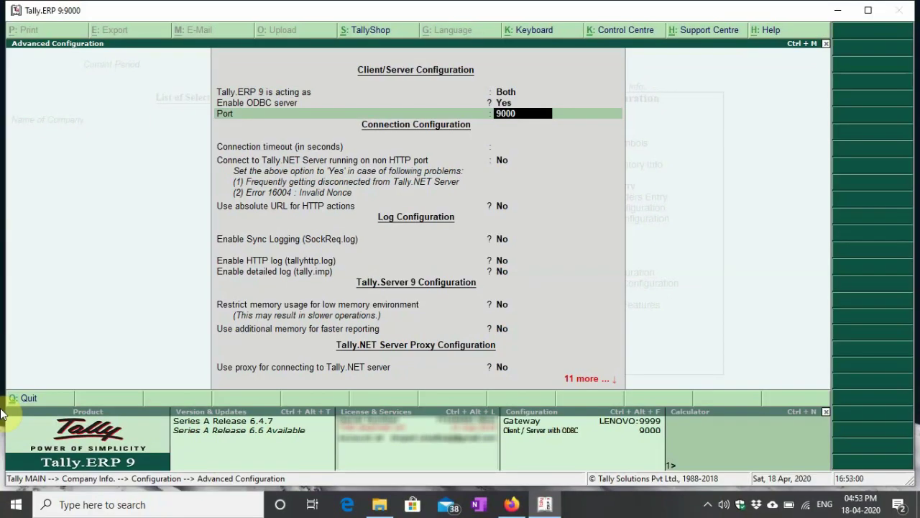
pyautogui.press('Return')
pyautogui.press('Return')
pyautogui.press('Return')
pyautogui.press('Return')
pyautogui.press('Return')
pyautogui.press('Return')
pyautogui.press('Return')
pyautogui.press('Escape')
pyautogui.press('y')
pyautogui.press('Escape')
pyautogui.press('n')
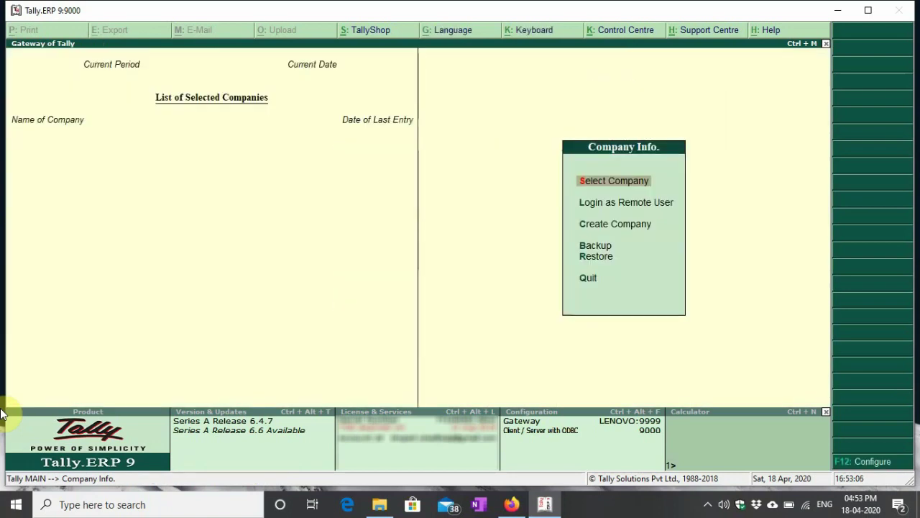
pyautogui.press('Escape')
pyautogui.press('n')
# - Start creating a company and enter My Demo Company as its name and mailing name
pyautogui.press('Down')
pyautogui.press('Down')
pyautogui.press('Down')
pyautogui.press('Up')
pyautogui.press('Return')
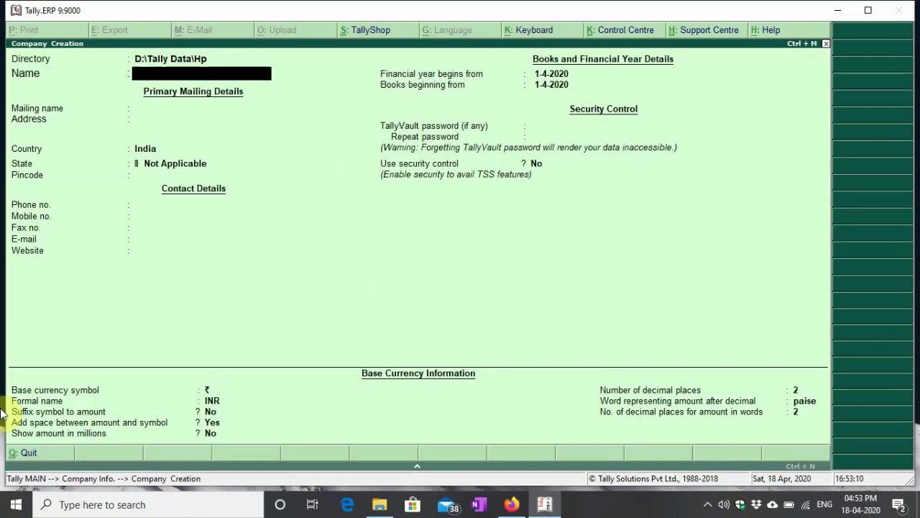
pyautogui.write('My Demo Company')
pyautogui.press('Return')
pyautogui.press('Return')
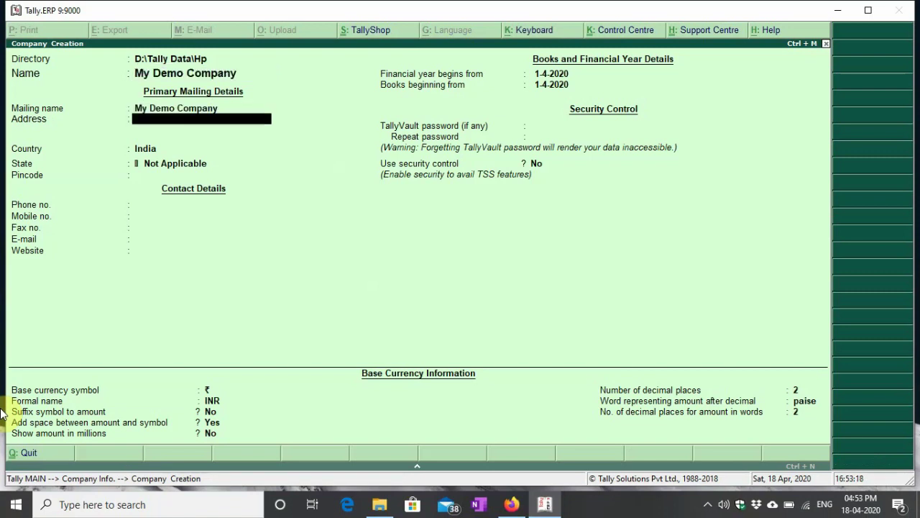
# - Set the new company's state to Uttar Pradesh, leaving the address, pincode and contact details blank
pyautogui.press('Return')
pyautogui.press('Return')
pyautogui.write('U')
pyautogui.press('Down')
pyautogui.press('Return')
pyautogui.press('Return')
pyautogui.press('Return')
pyautogui.press('Return')
pyautogui.press('Return')
pyautogui.press('Return')
pyautogui.press('Return')
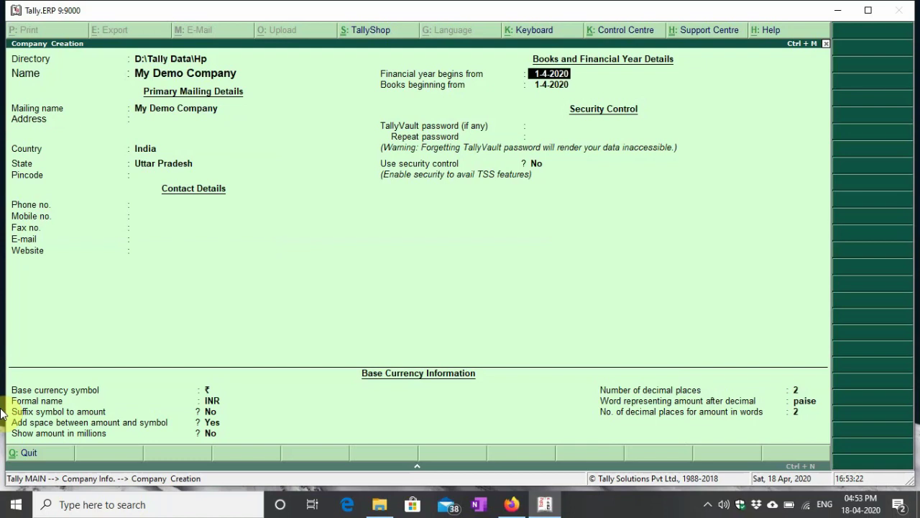
# - Set the financial year to begin from 1-4-2017 and accept the creation of My Demo Company
pyautogui.write('1.4')
pyautogui.write('.2017')
pyautogui.press('Return')
pyautogui.press('Return')
pyautogui.press('Return')
pyautogui.press('Return')
pyautogui.press('Return')
pyautogui.press('Return')
pyautogui.press('Return')
pyautogui.press('Return')
pyautogui.press('Return')
pyautogui.press('Return')
pyautogui.press('Return')
pyautogui.press('Return')
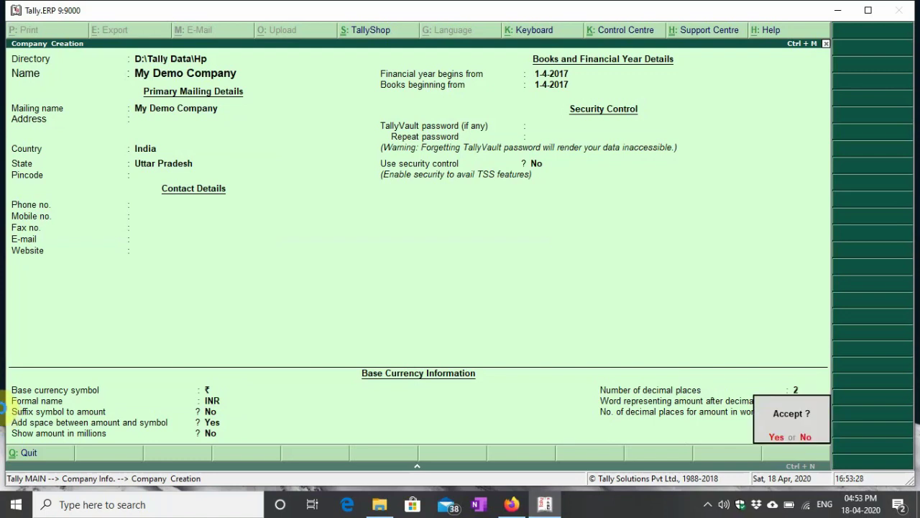
pyautogui.press('y')
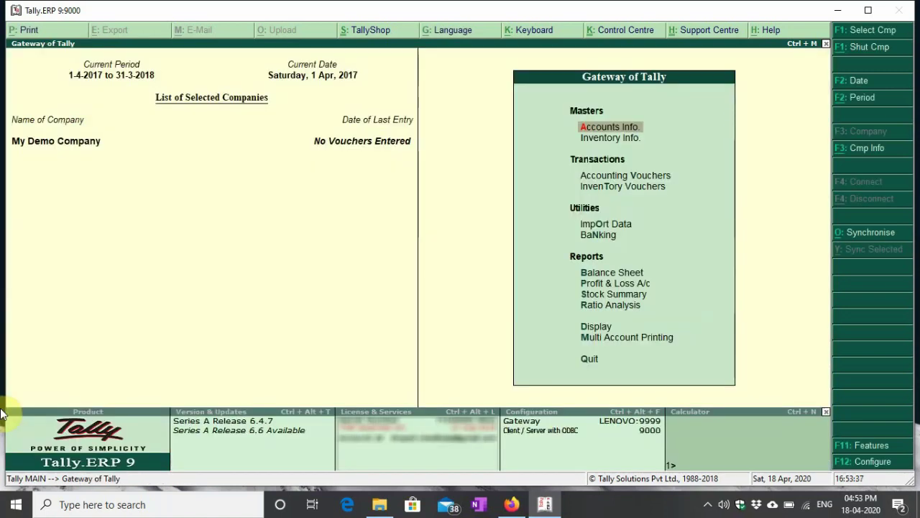
# - Enable Goods and Services Tax in My Demo Company's Statutory and Taxation features and open its GST details
pyautogui.press('F11')
pyautogui.press('Down')
pyautogui.press('Down')
pyautogui.press('Return')
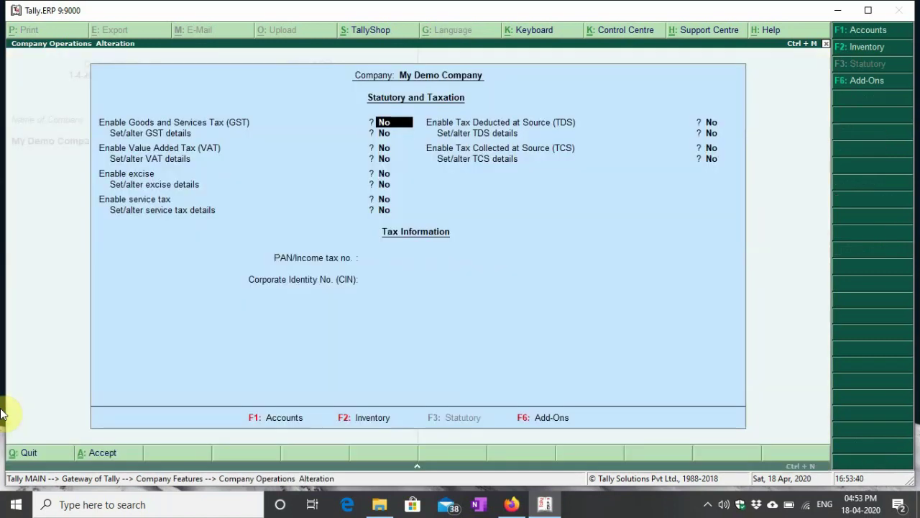
pyautogui.write('y')
pyautogui.press('Return')
pyautogui.write('y')
pyautogui.press('Return')
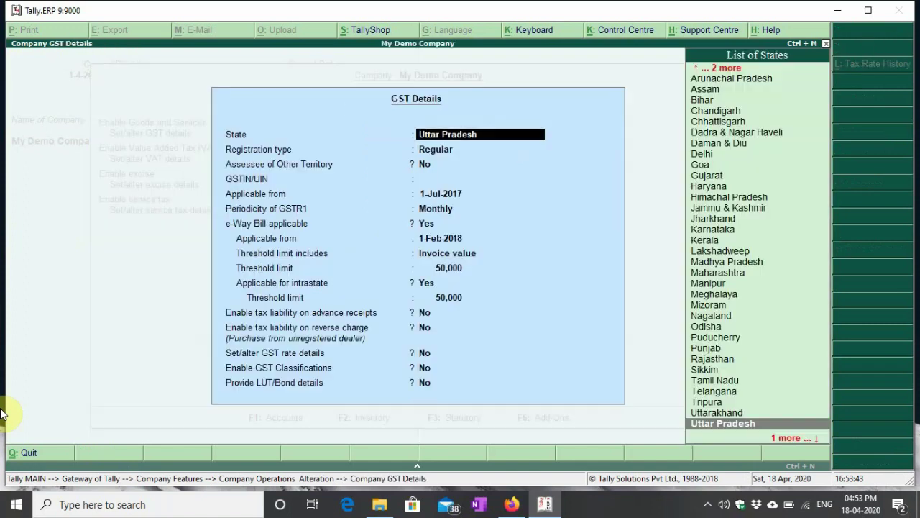
# - Accept the GST details for Uttar Pradesh with Regular registration, applicable from 1-Jul-2017 and Monthly GSTR1 periodicity
pyautogui.press('Return')
pyautogui.press('Return')
pyautogui.press('Return')
pyautogui.press('Return')
pyautogui.press('Return')
pyautogui.press('Return')
pyautogui.press('Return')
pyautogui.press('Return')
pyautogui.press('Return')
pyautogui.press('Return')
pyautogui.press('Return')
pyautogui.press('Return')
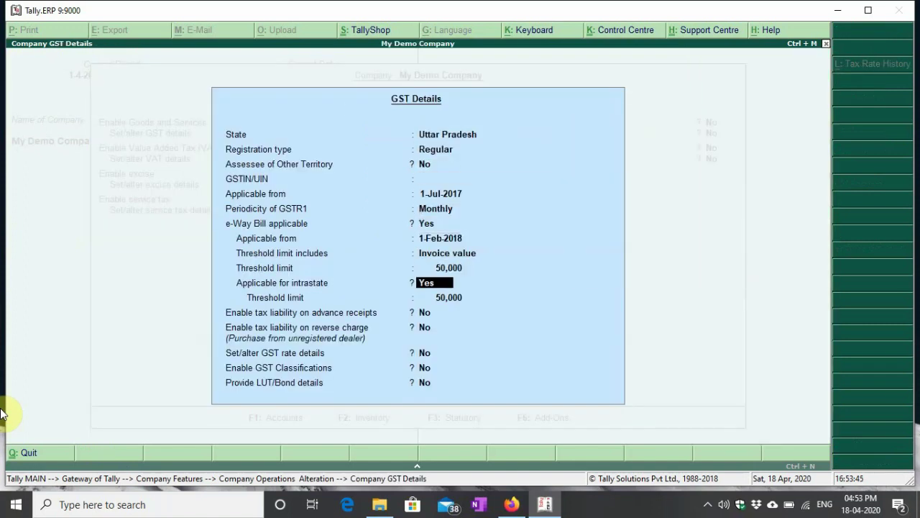
pyautogui.press('Return')
pyautogui.press('Return')
pyautogui.press('Return')
pyautogui.press('Return')
pyautogui.press('Return')
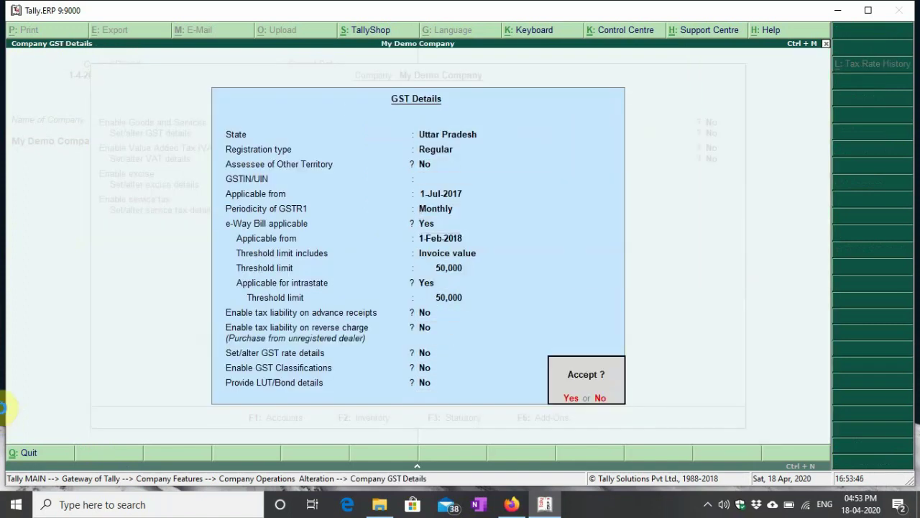
pyautogui.press('y')
# - Save My Demo Company's Statutory and Taxation features and return to the Gateway of Tally
pyautogui.press('Return')
pyautogui.press('Return')
pyautogui.press('Return')
pyautogui.press('Return')
pyautogui.press('Return')
pyautogui.press('Return')
pyautogui.press('Return')
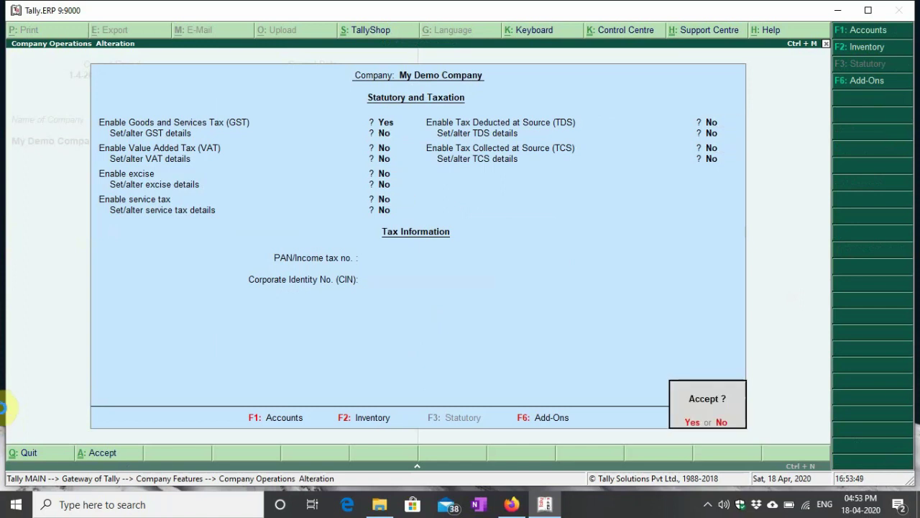
pyautogui.press('y')
pyautogui.press('Return')
pyautogui.press('Return')
pyautogui.press('Escape')
pyautogui.press('y')
pyautogui.press('Escape')
pyautogui.press('n')
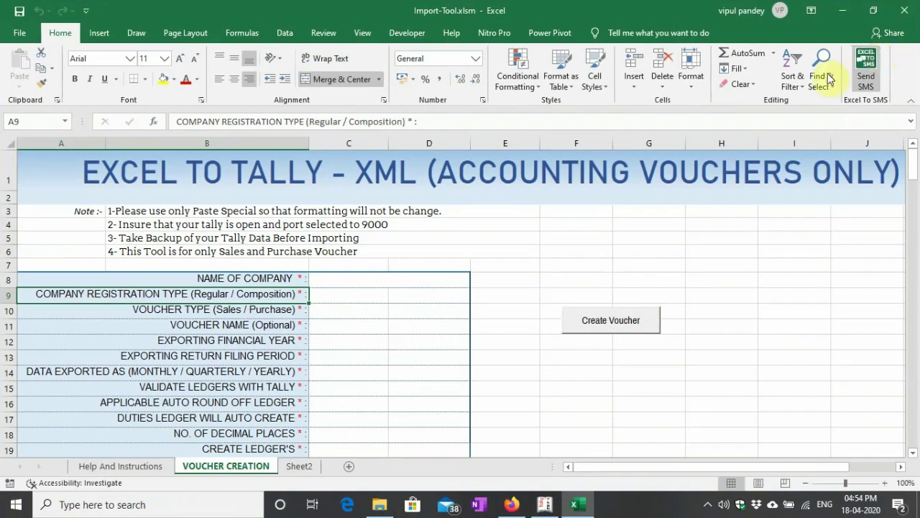
# - In Import-Tool.xlsm, review the VOUCHER CREATION sheet's company fields, ledger settings and invoice rows across to the C GST and S GST columns
pyautogui.scroll(-6, 384, 326)
pyautogui.scroll(-14, 383, 326)
pyautogui.scroll(8, 384, 327)
pyautogui.scroll(12, 384, 326)
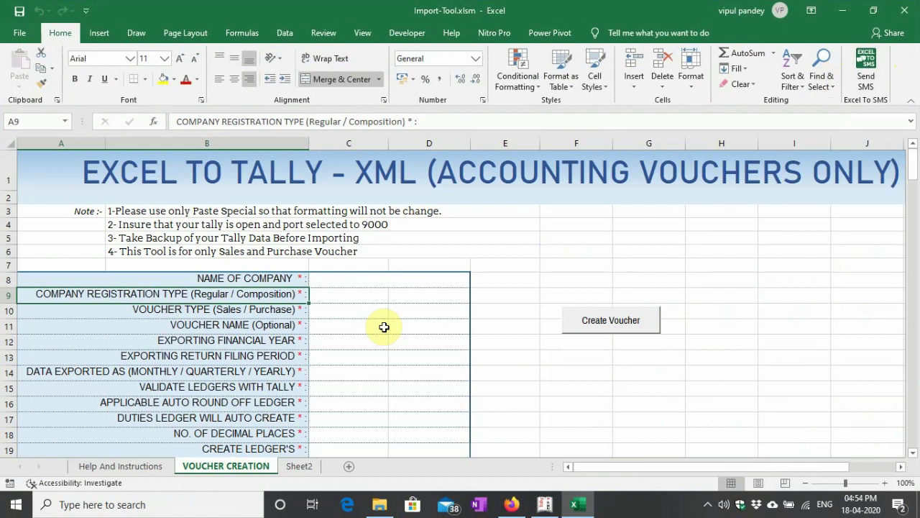
pyautogui.scroll(-4, 384, 327)
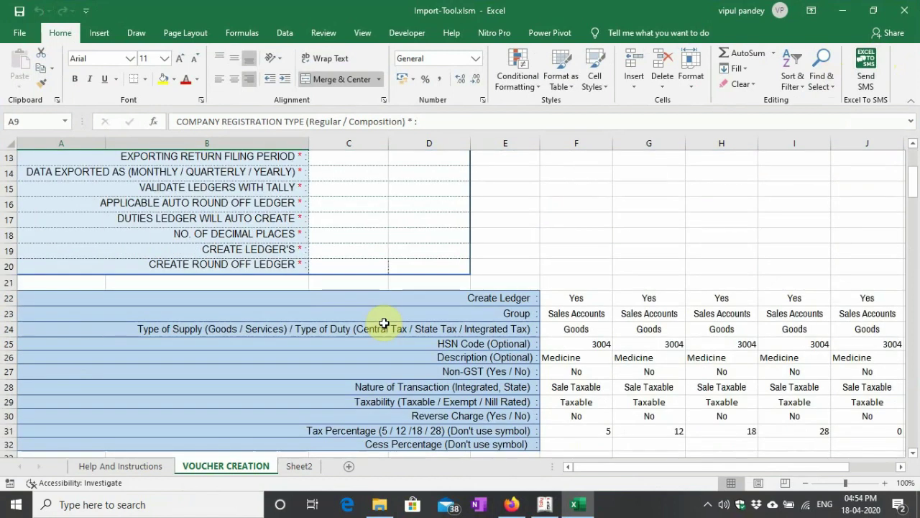
pyautogui.scroll(4, 384, 323)
pyautogui.scroll(-9, 384, 323)
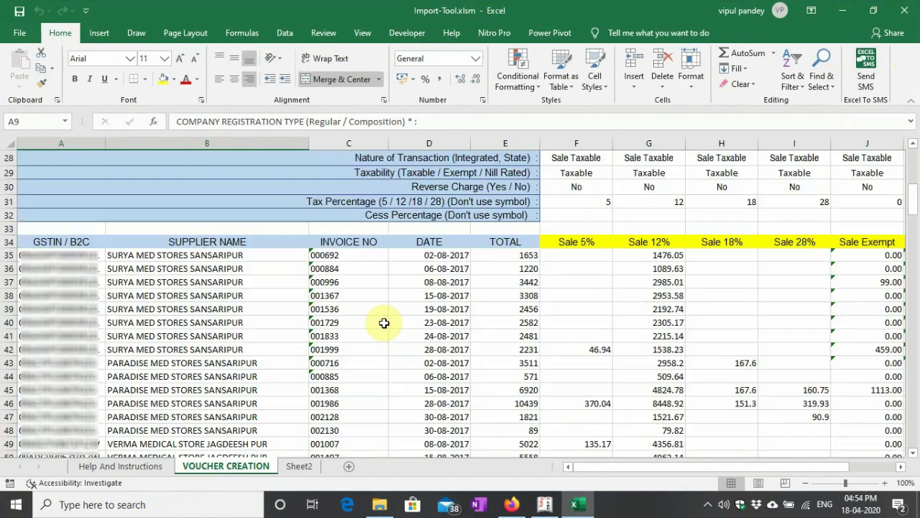
pyautogui.moveTo(603, 468); pyautogui.dragTo(676, 468)
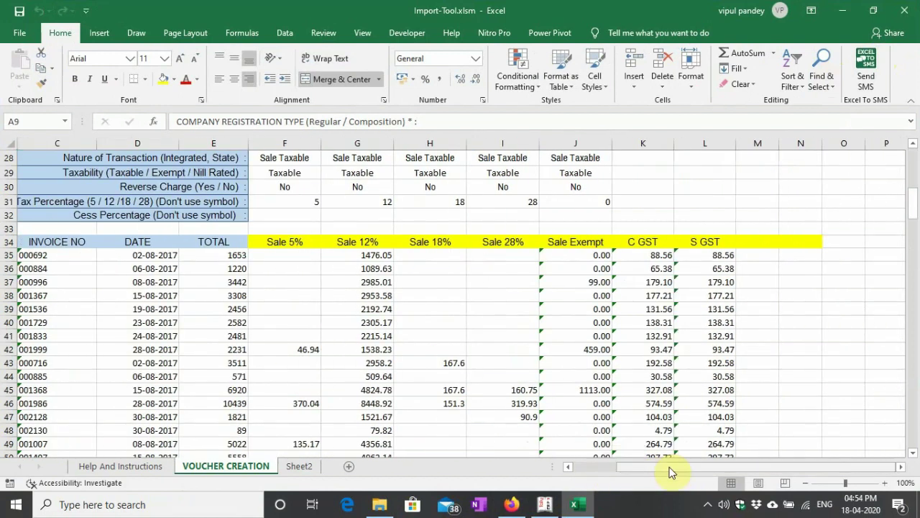
pyautogui.scroll(4, 661, 408)
pyautogui.scroll(5, 661, 408)
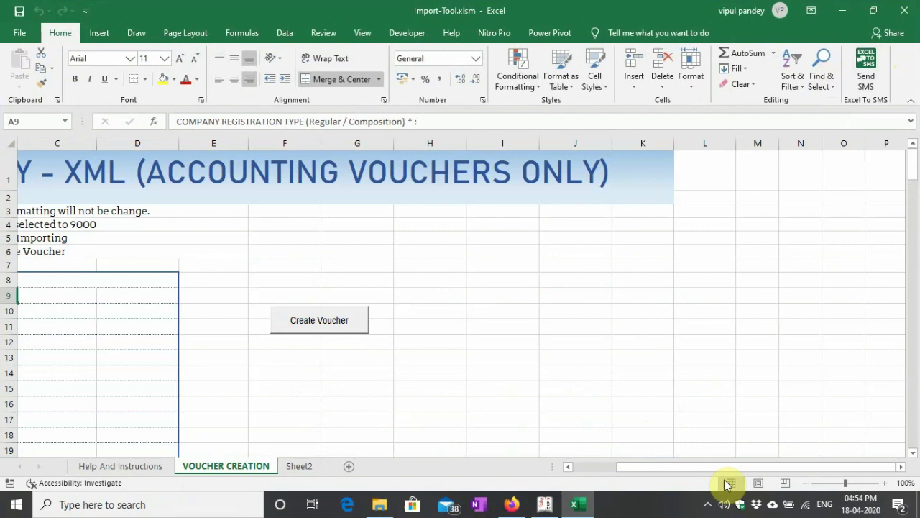
pyautogui.moveTo(717, 470); pyautogui.dragTo(614, 470)
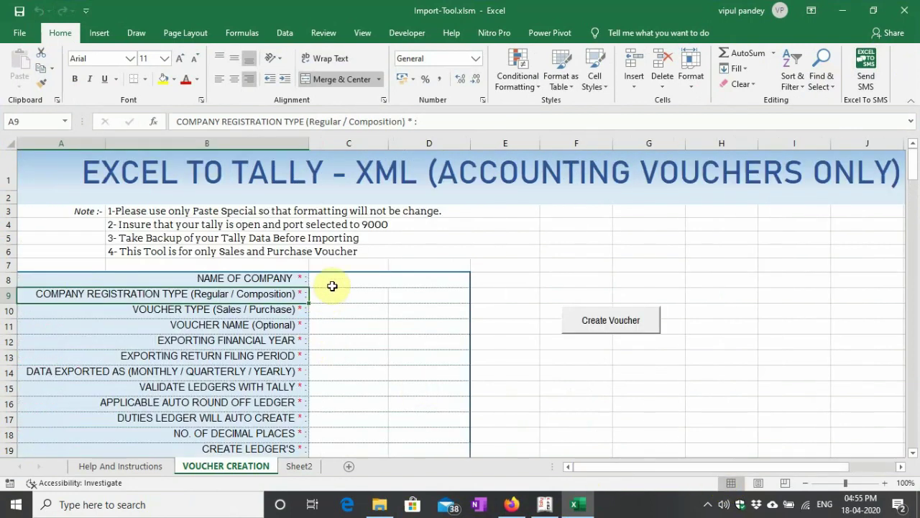
# - Enter My Demo Company as the NAME OF COMPANY in C8 and set the company registration type in C9 to Regular
pyautogui.click(368, 282)
pyautogui.write('M')
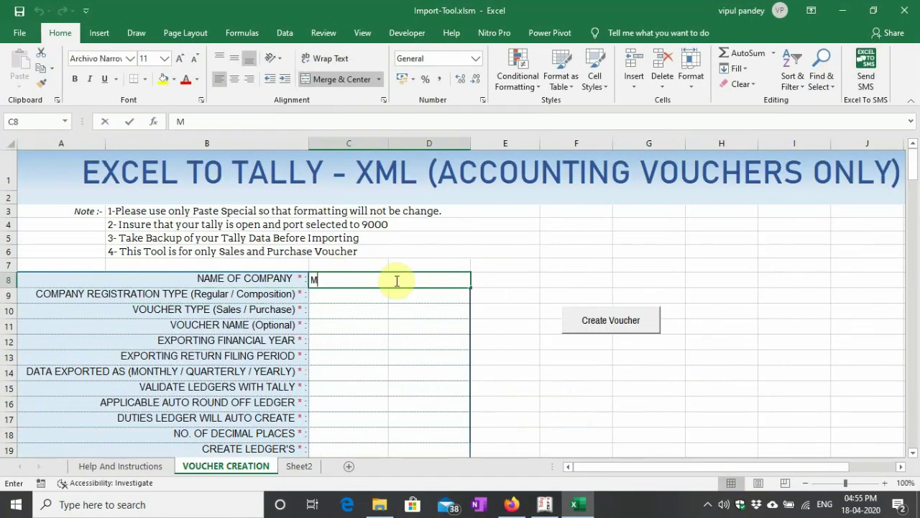
pyautogui.write('y Demo Company')
pyautogui.press('Return')
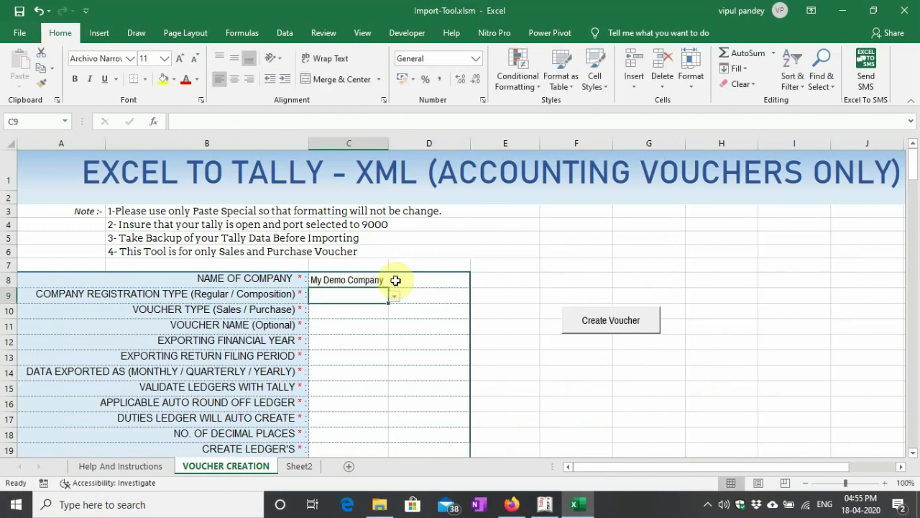
pyautogui.click(394, 297)
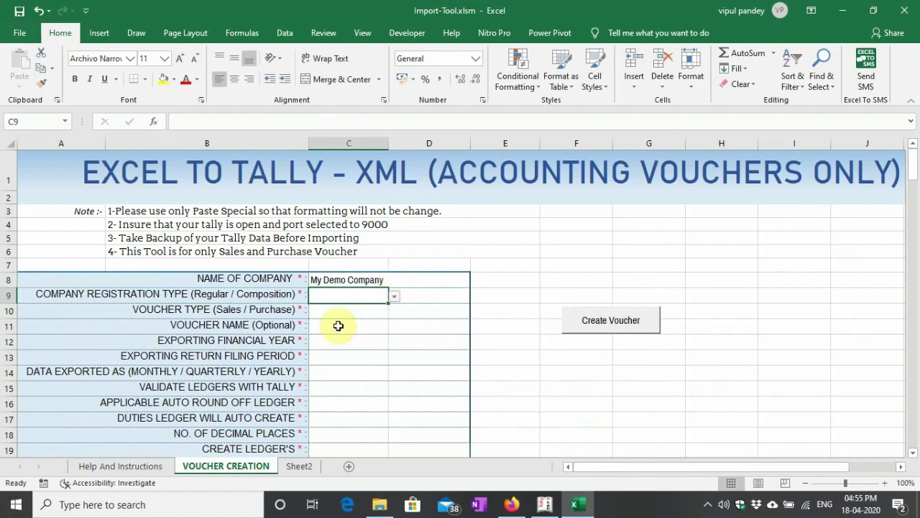
pyautogui.click(338, 310)
# - Set the VOUCHER TYPE in C10 to Sales and enter MySale as the VOUCHER NAME in C11
pyautogui.click(335, 316)
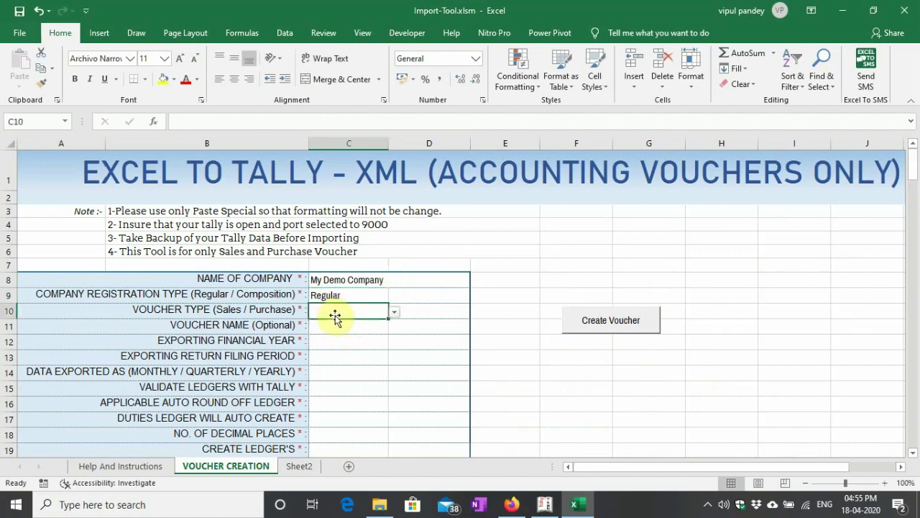
pyautogui.click(396, 315)
pyautogui.click(374, 313)
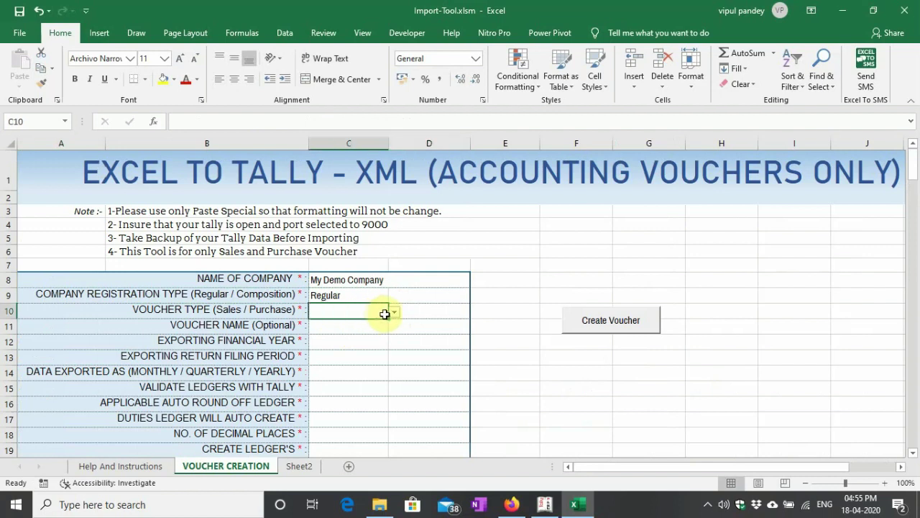
pyautogui.click(394, 311)
pyautogui.click(373, 333)
pyautogui.click(366, 326)
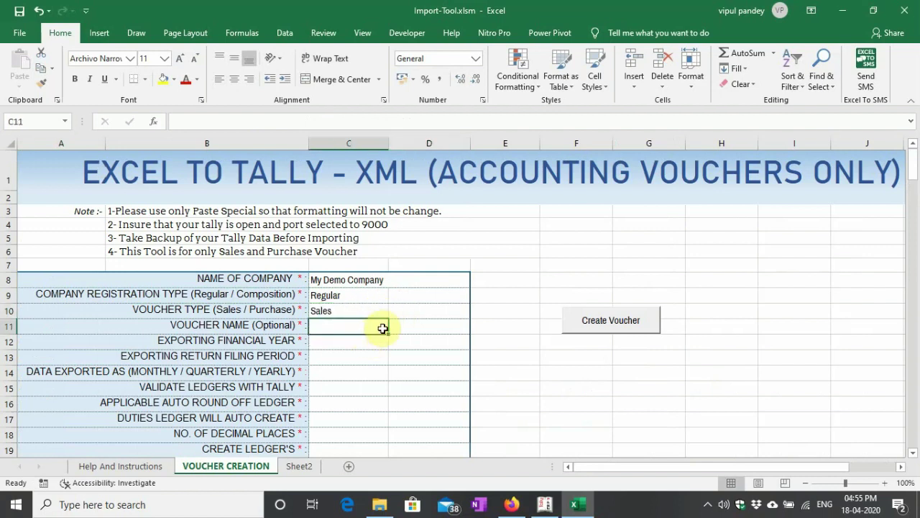
pyautogui.write('MySa')
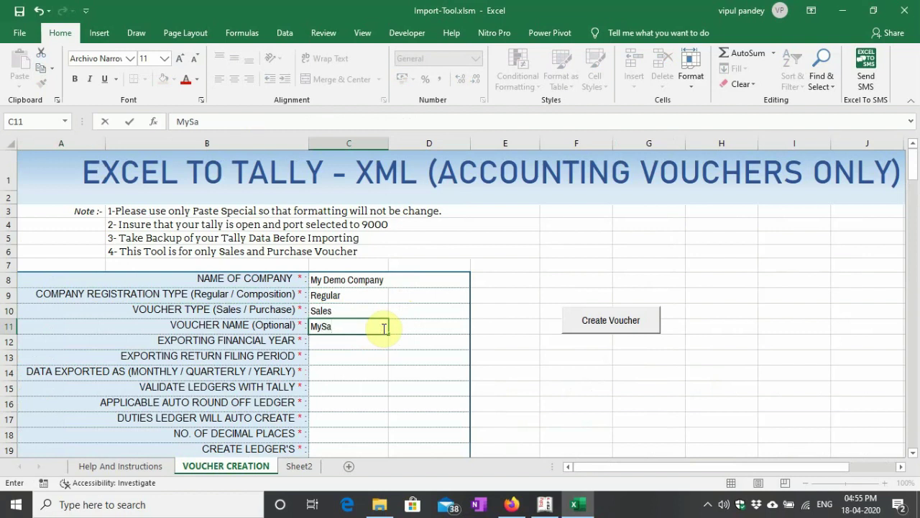
pyautogui.write('le')
pyautogui.press('Return')
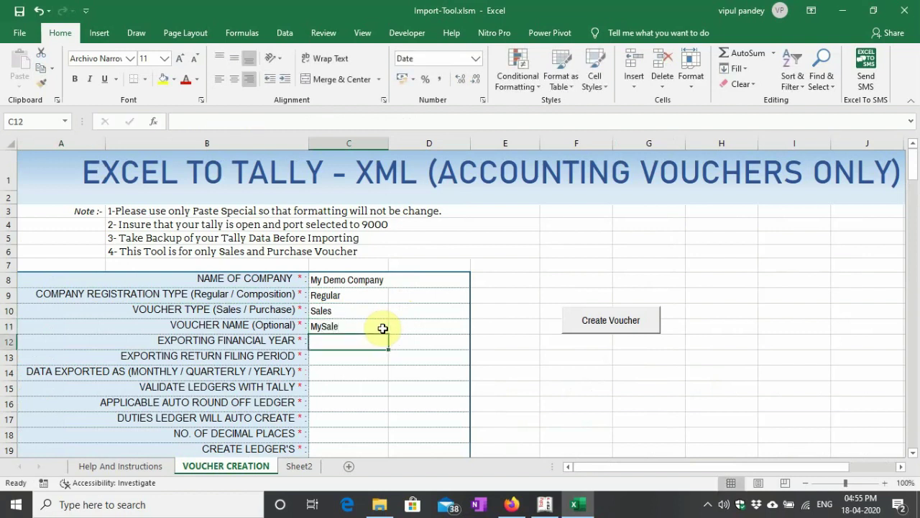
# - Enter the exporting financial year in C12:D12 as 01/04/2017 to 31/03/2018
pyautogui.write('01/04/')
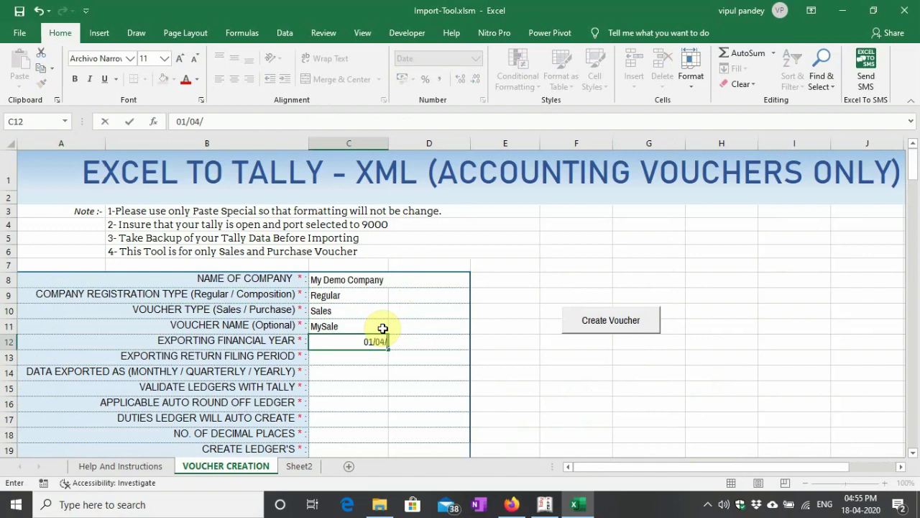
pyautogui.write('2017')
pyautogui.press('Tab')
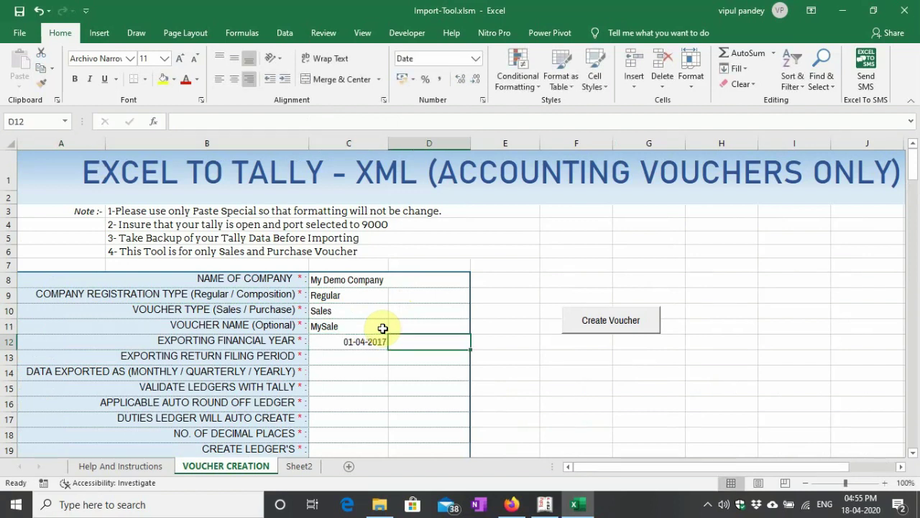
pyautogui.write('31/03')
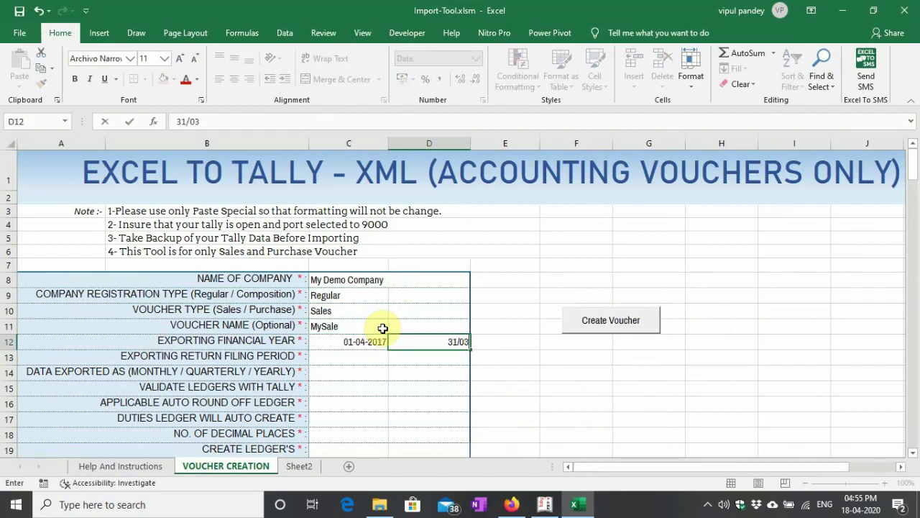
pyautogui.write('/2018')
pyautogui.press('Return')
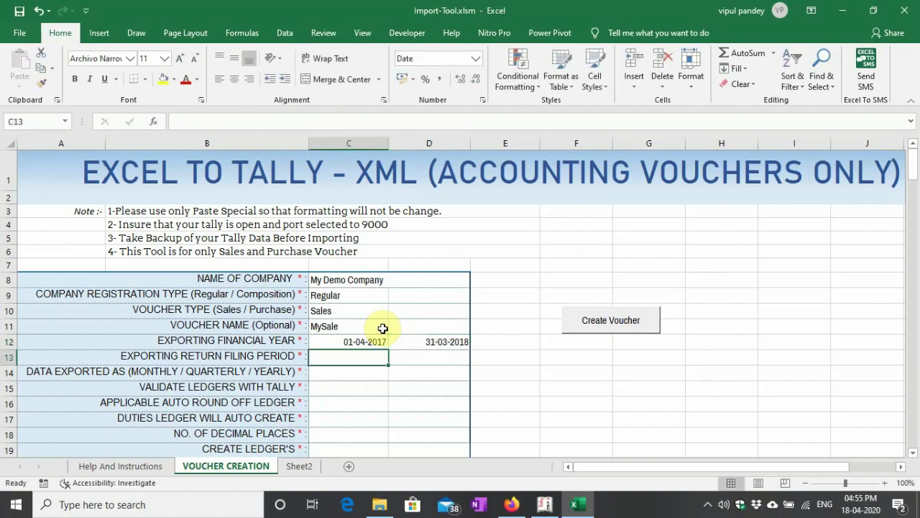
# - Enter the exporting return filing period in C13:D13 as 01/08/2017 to 31/08/2017
pyautogui.write('01')
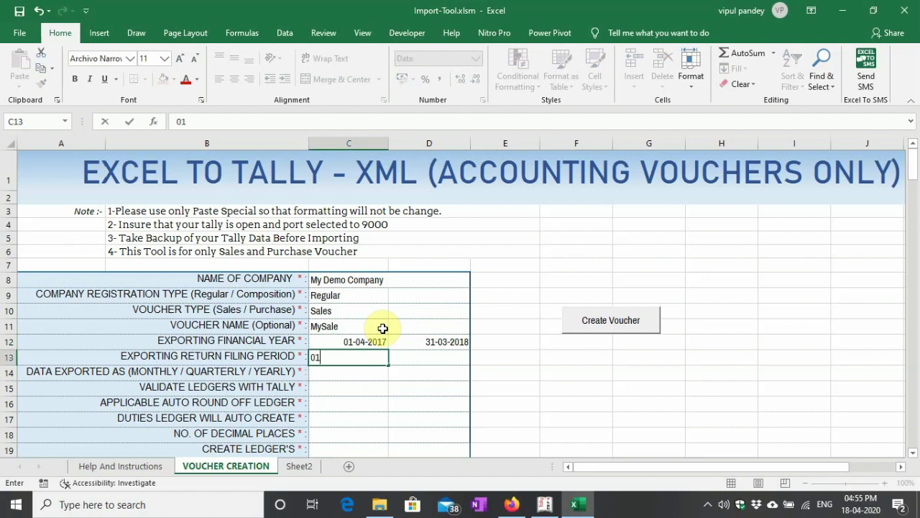
pyautogui.write('/08/2017')
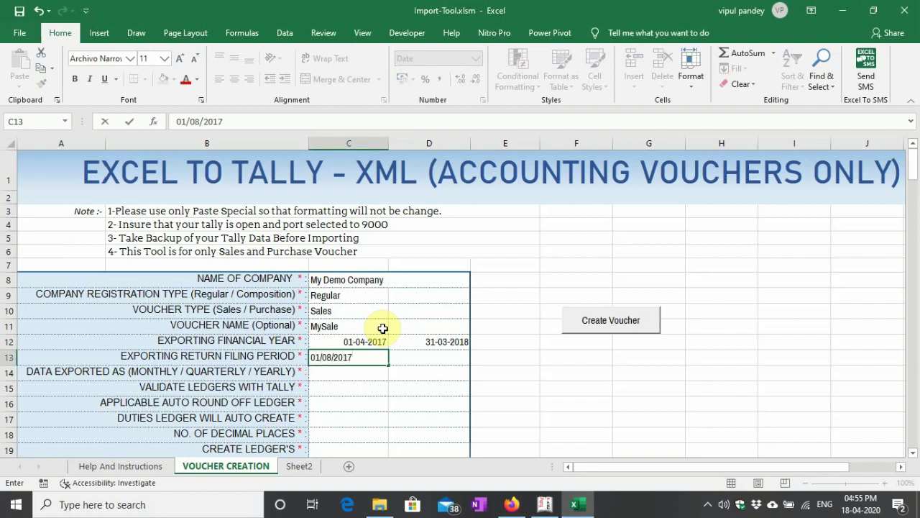
pyautogui.press('Tab')
pyautogui.write('31/08/20')
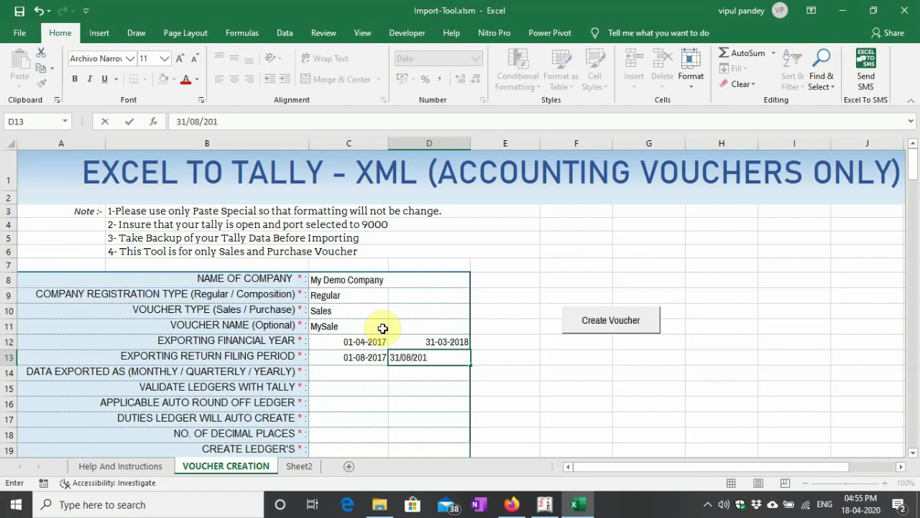
pyautogui.press('Return')
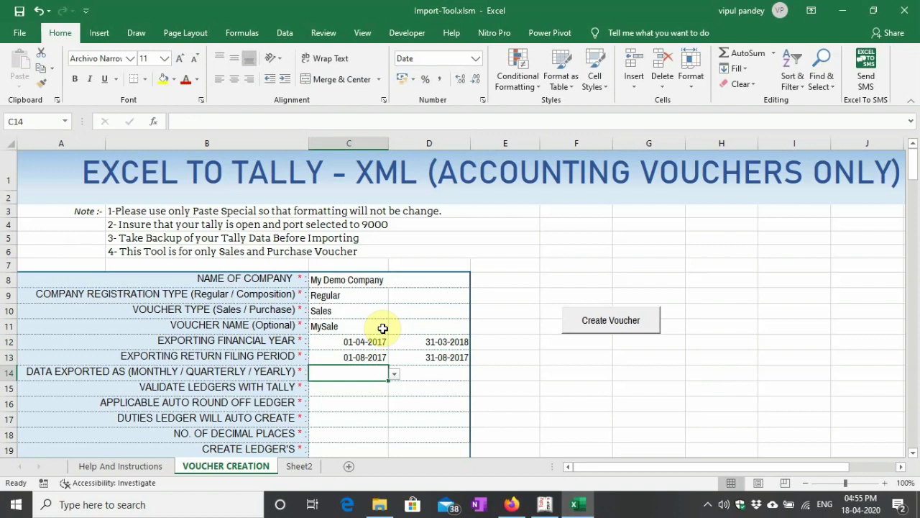
# - Set DATA EXPORTED AS in C14 to Monthly and VALIDATE LEDGERS WITH TALLY in C15 to Yes
pyautogui.click(394, 374)
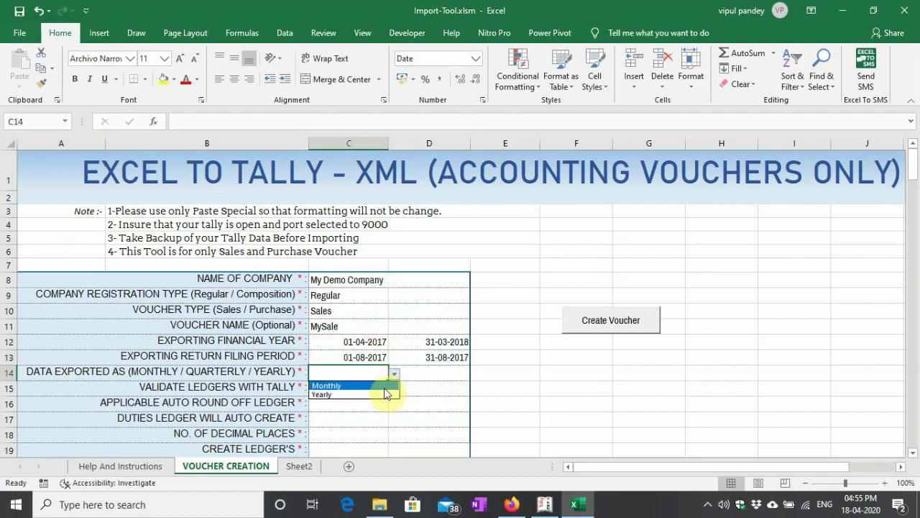
pyautogui.click(385, 387)
pyautogui.click(380, 388)
pyautogui.click(394, 390)
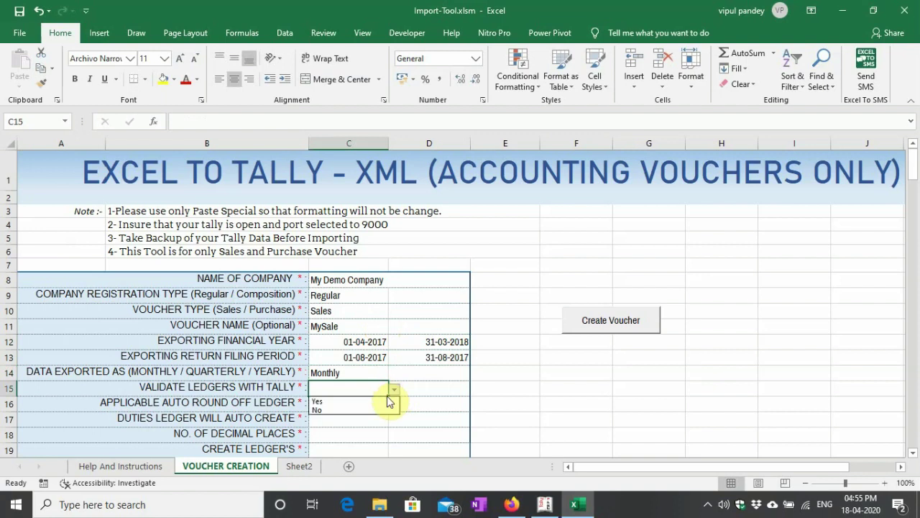
pyautogui.click(386, 402)
# - Set APPLICABLE AUTO ROUND OFF LEDGER in C16 and DUTIES LEDGER WILL AUTO CREATE in C17 to Yes
pyautogui.scroll(-2, 383, 400)
pyautogui.click(355, 293)
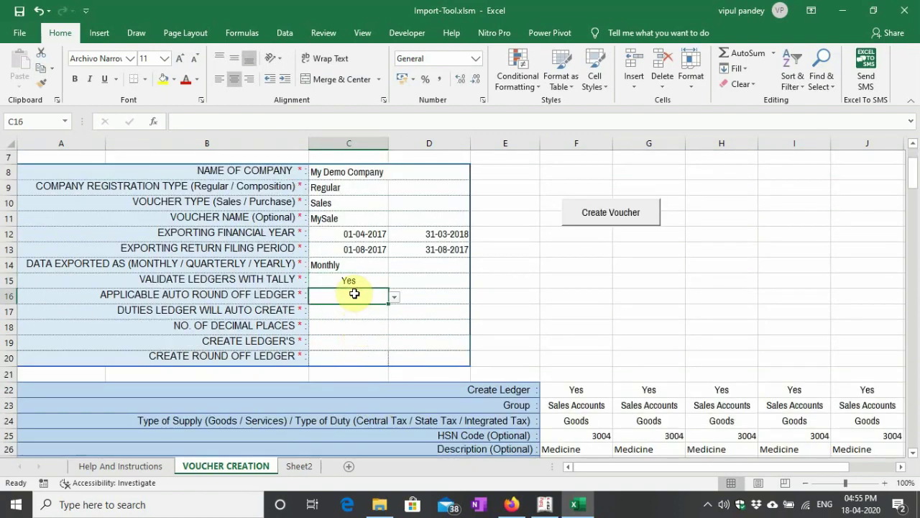
pyautogui.click(394, 297)
pyautogui.click(384, 316)
pyautogui.click(385, 312)
pyautogui.click(394, 312)
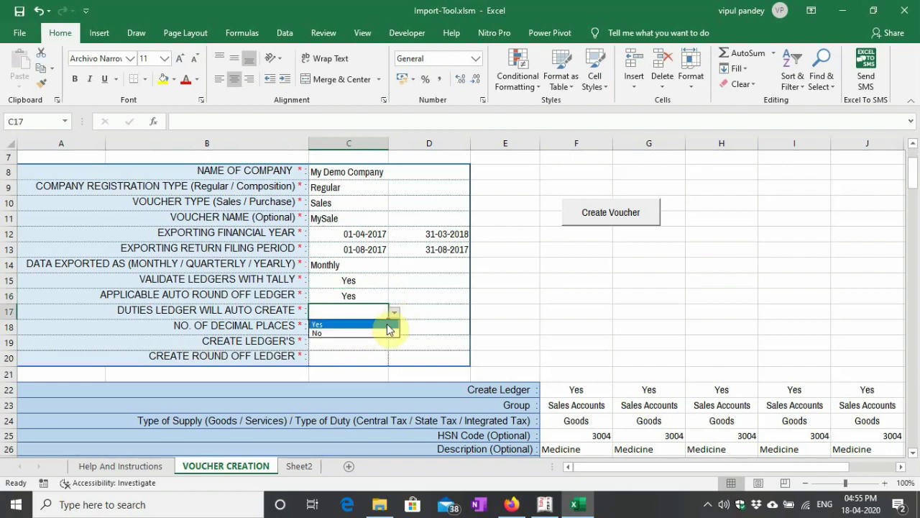
pyautogui.click(387, 324)
# - Enter 2 as the NO. OF DECIMAL PLACES in C18 and set CREATE LEDGER'S in C19 to Yes
pyautogui.click(376, 327)
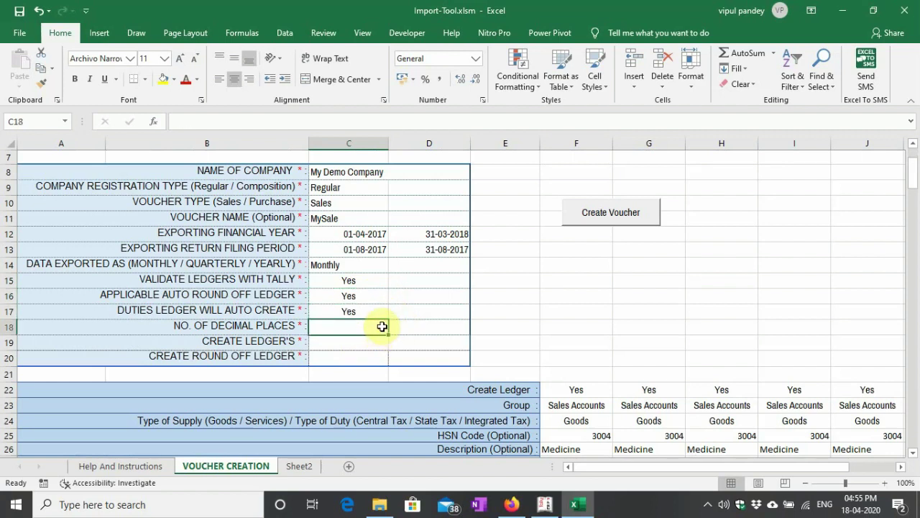
pyautogui.write('2')
pyautogui.press('Tab')
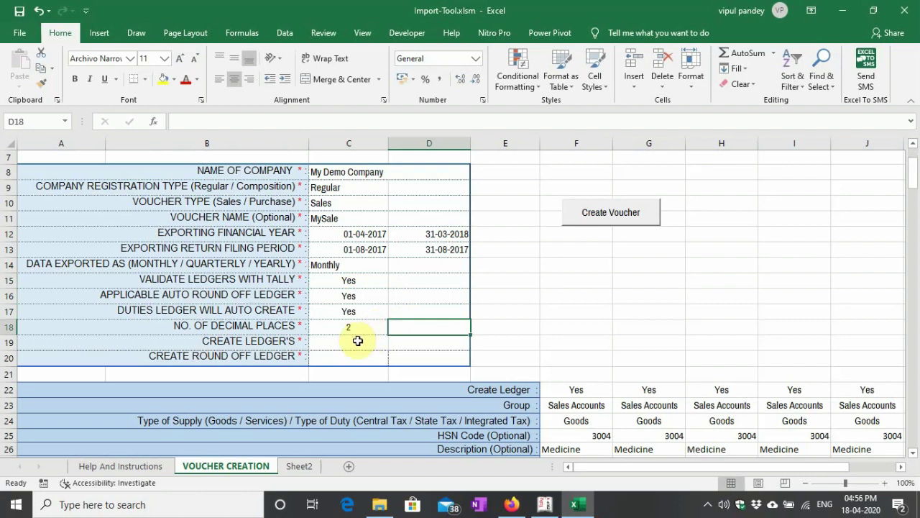
pyautogui.click(358, 340)
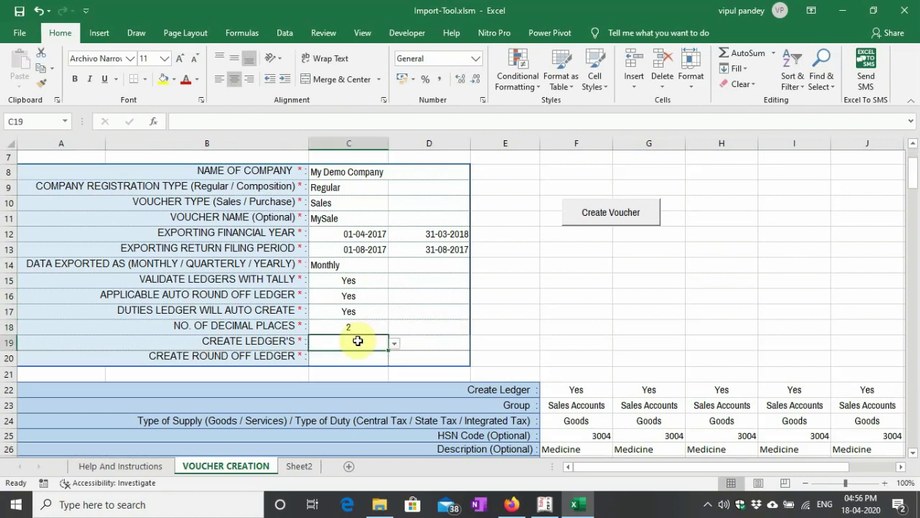
pyautogui.click(395, 344)
pyautogui.click(385, 356)
# - Set CREATE ROUND OFF LEDGER in C20 to Yes, enter Roundoff as the ledger name in D20, and save the workbook
pyautogui.click(375, 358)
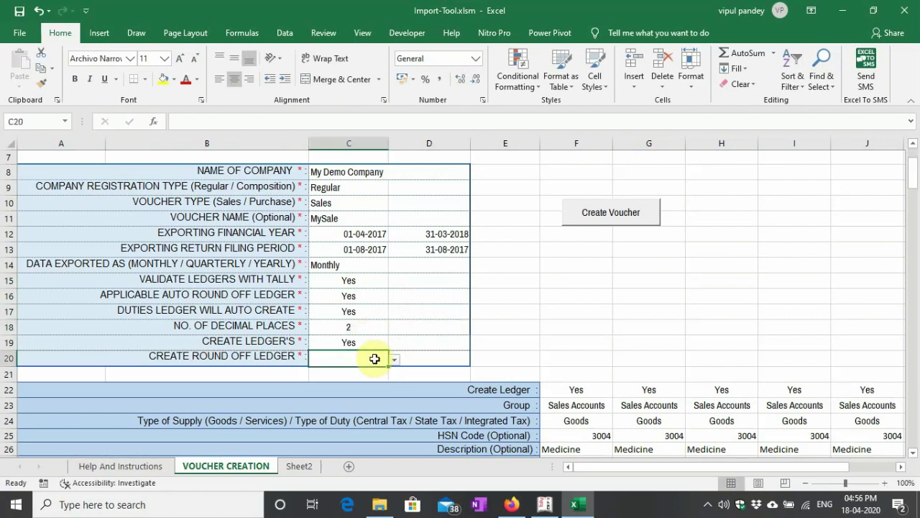
pyautogui.click(395, 359)
pyautogui.click(378, 371)
pyautogui.click(424, 353)
pyautogui.write('R')
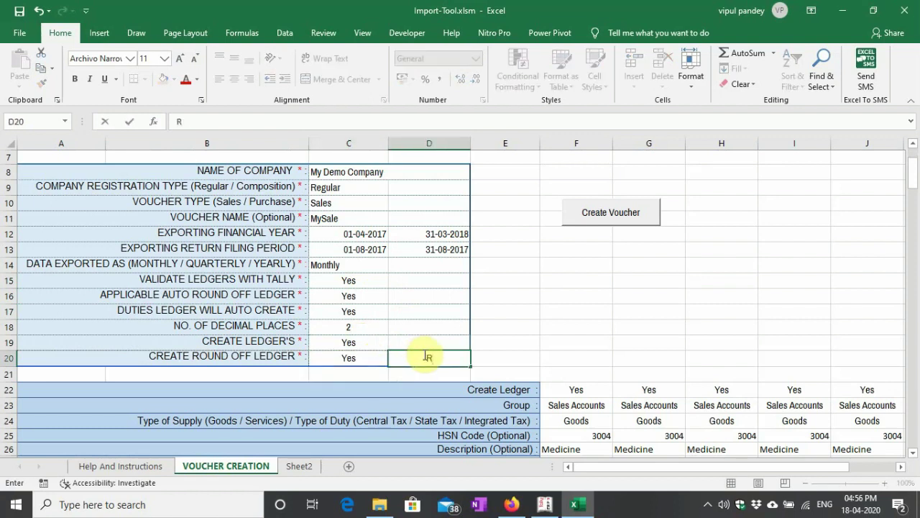
pyautogui.write('oundoff')
pyautogui.press('Return')
pyautogui.click(424, 355)
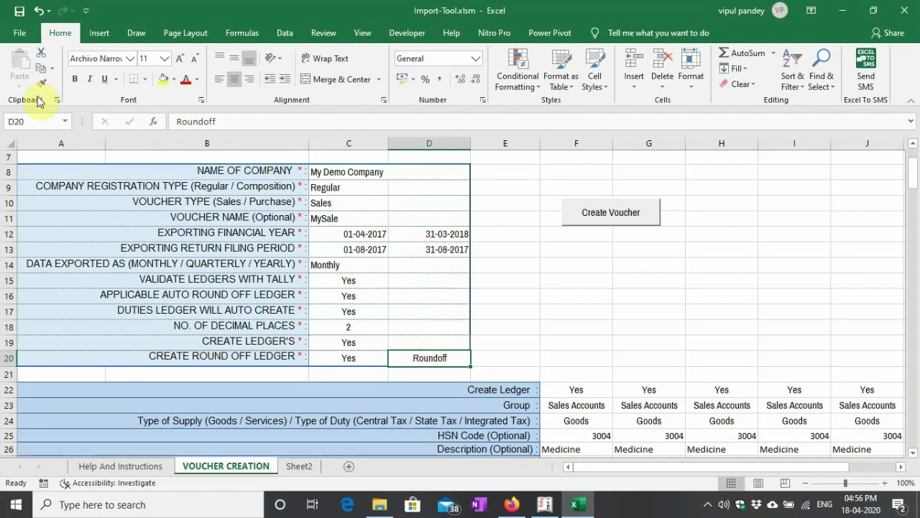
pyautogui.click(19, 11)
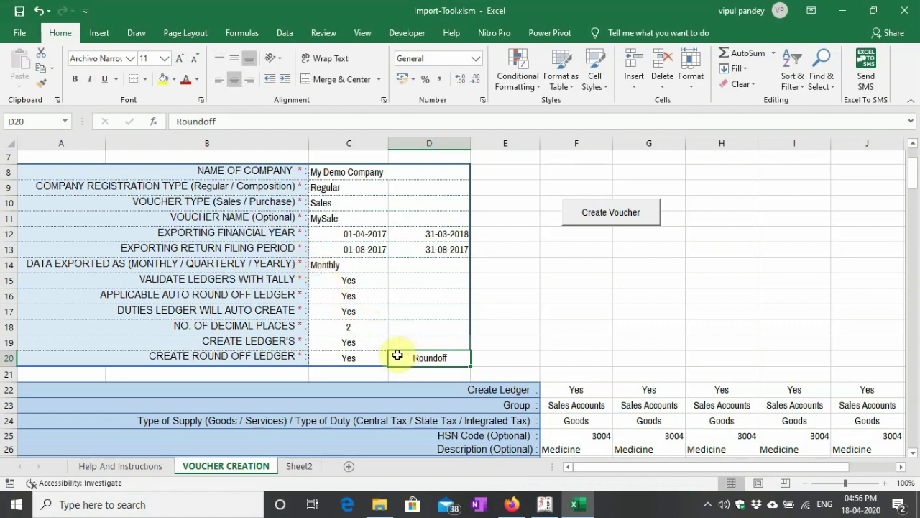
# - Review the completed company settings and the sales voucher rows through to the end of the VOUCHER CREATION data
pyautogui.scroll(-13, 467, 357)
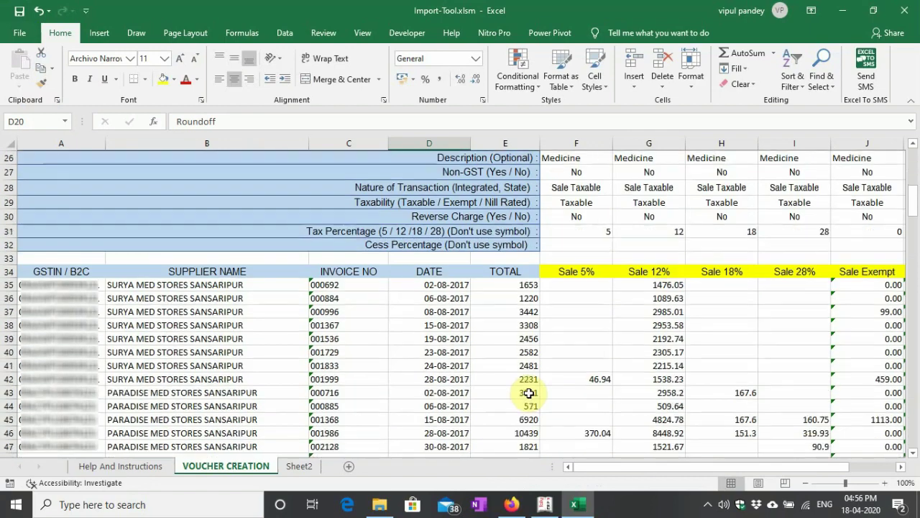
pyautogui.scroll(-7, 529, 392)
pyautogui.scroll(7, 528, 392)
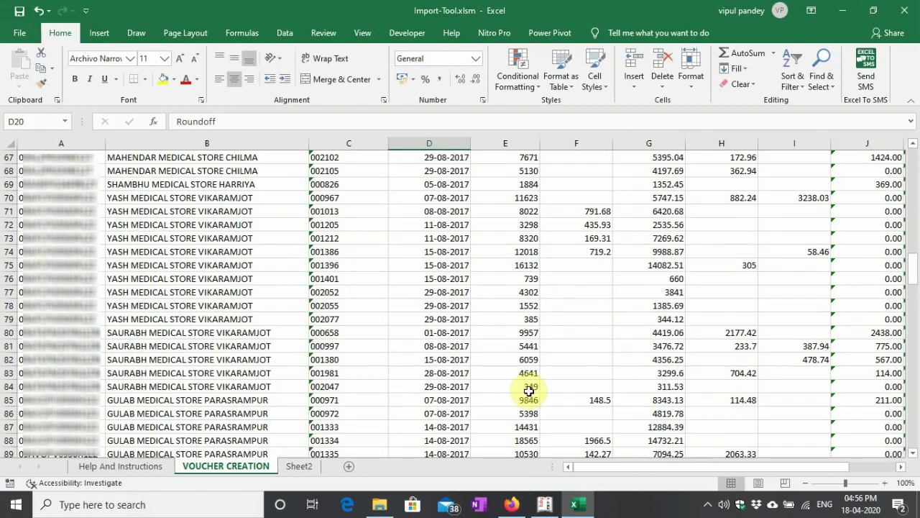
pyautogui.scroll(14, 529, 391)
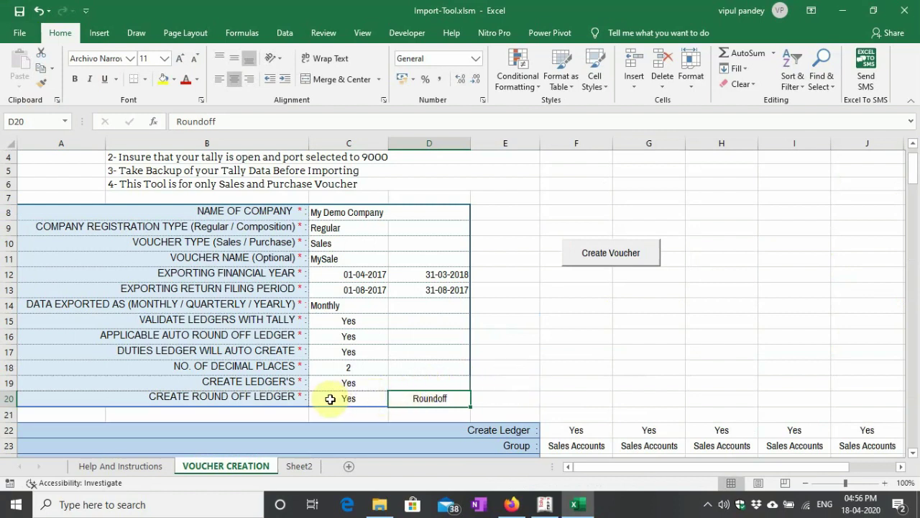
pyautogui.scroll(1, 374, 324)
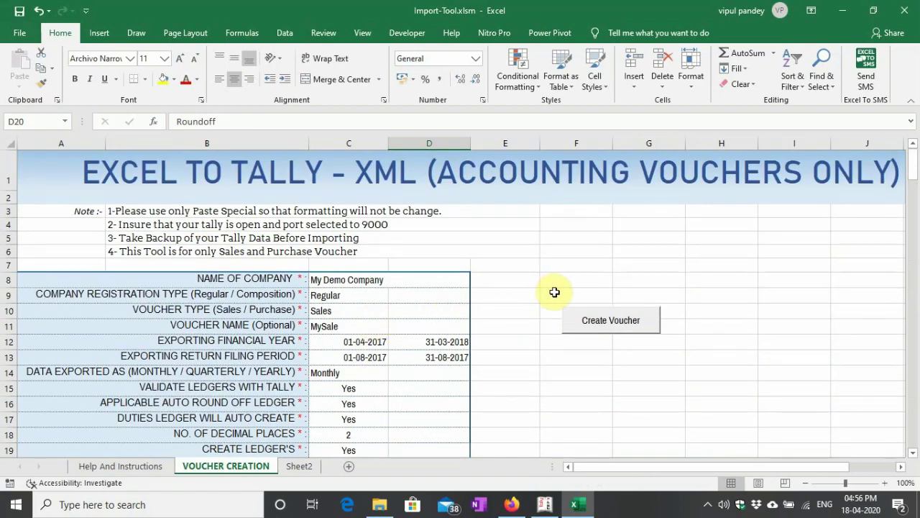
pyautogui.scroll(-20, 492, 301)
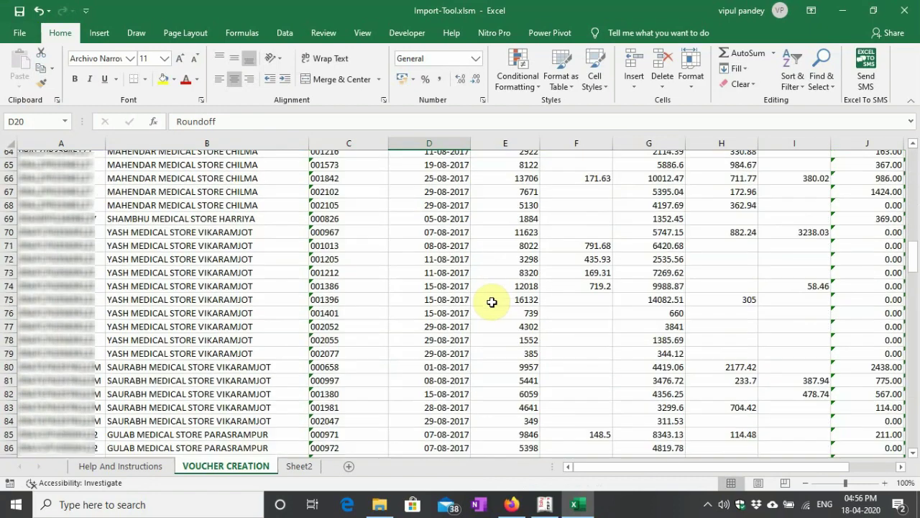
pyautogui.scroll(-20, 492, 302)
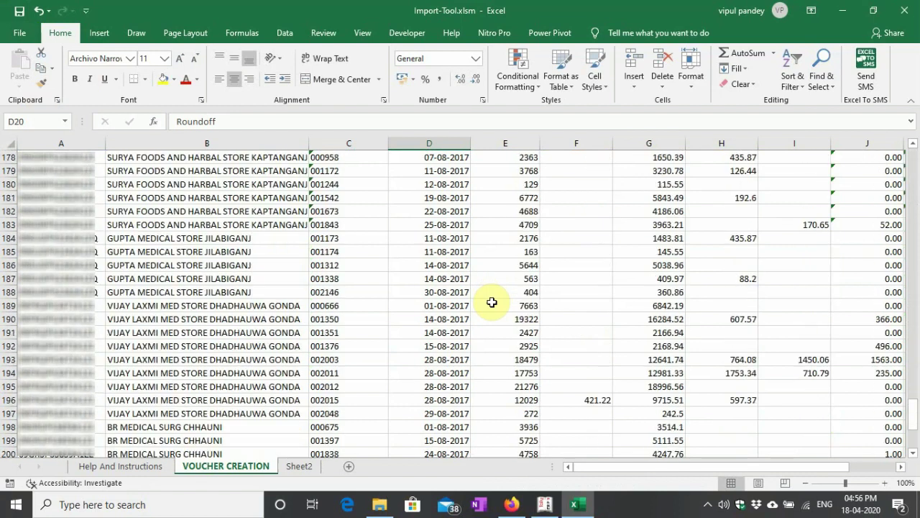
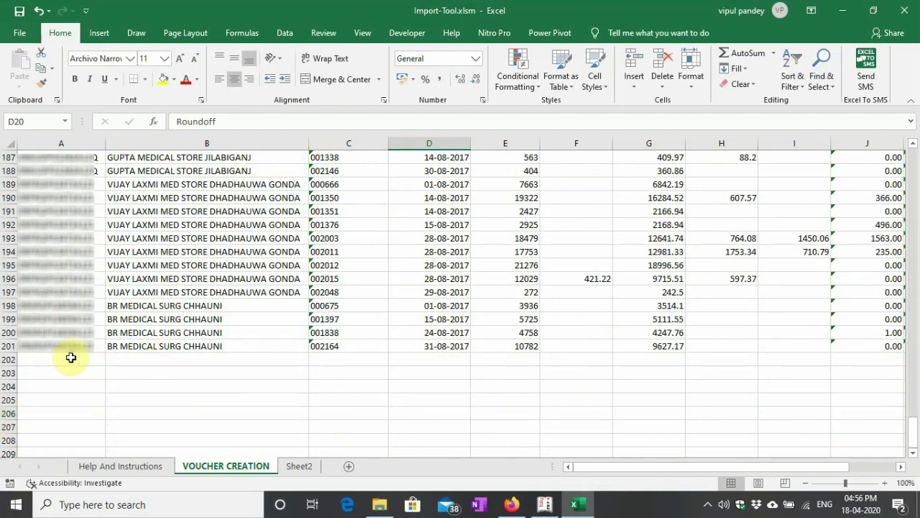
# - Copy the rates and taxable values in D5:E8 of GSTR-1-AUG 2017.xlsx's b2cs sheet to F202 of Import-Tool.xlsm's VOUCHER CREATION sheet
pyautogui.click(843, 10)
pyautogui.click(171, 320)
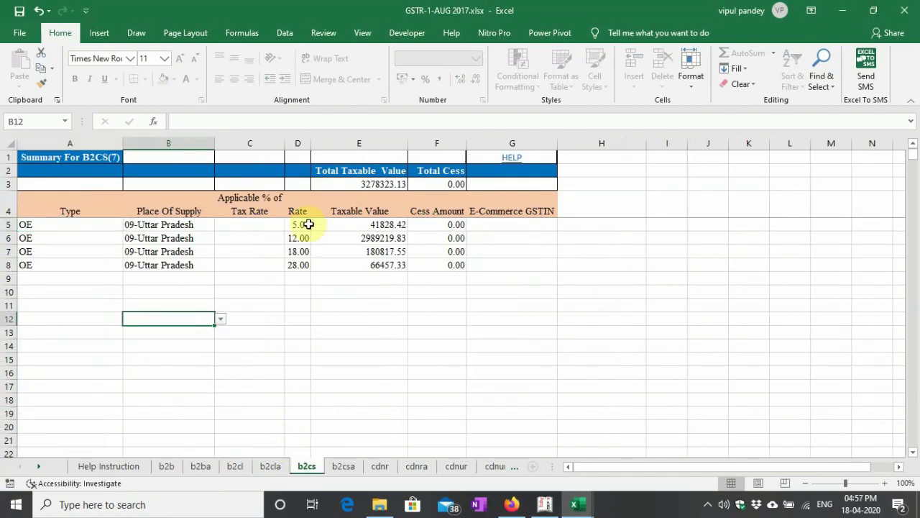
pyautogui.moveTo(302, 224); pyautogui.dragTo(385, 268)
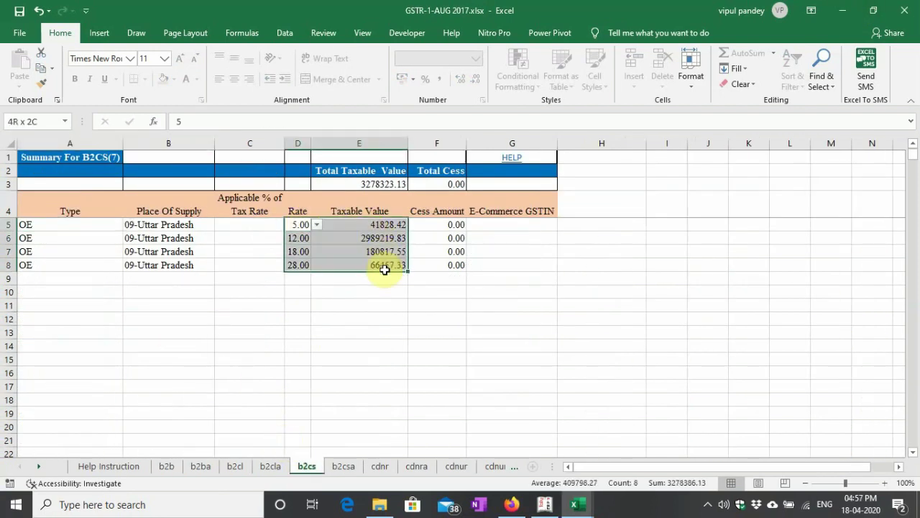
pyautogui.hotkey('ctrl', 'c')
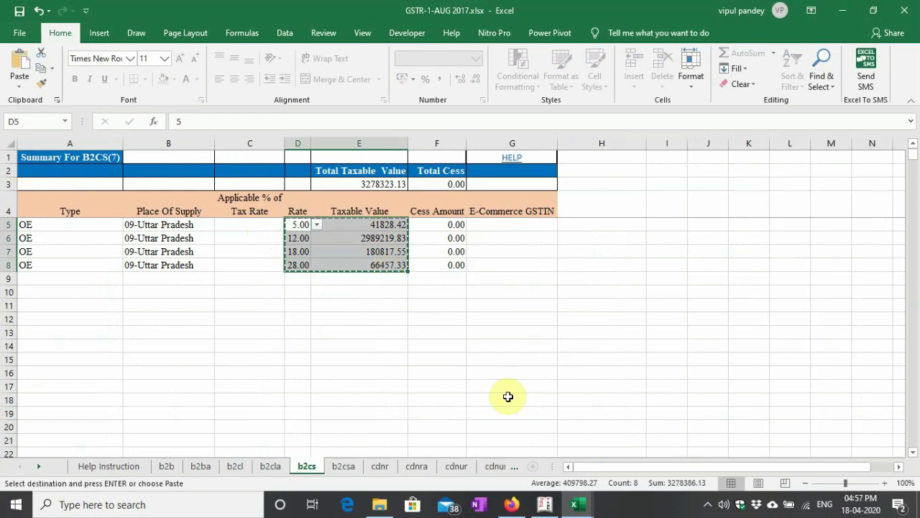
pyautogui.moveTo(573, 511)
pyautogui.click(536, 468)
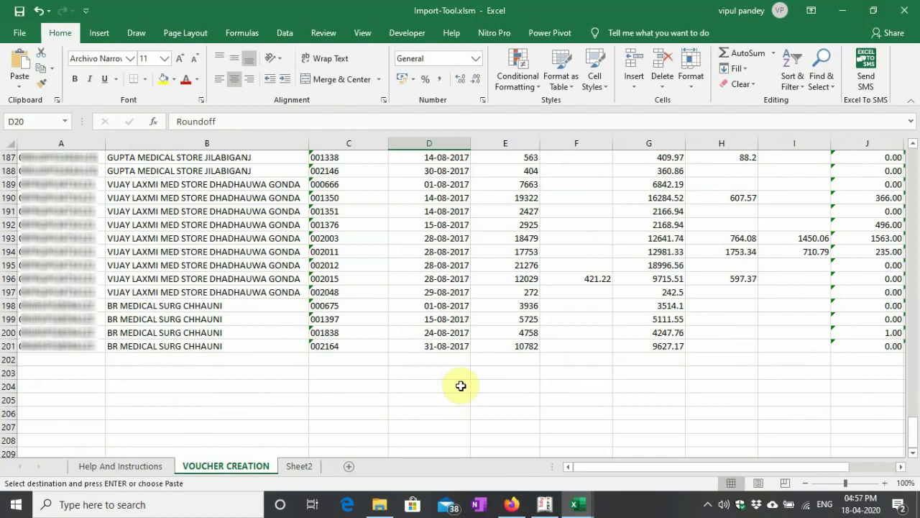
pyautogui.click(570, 357)
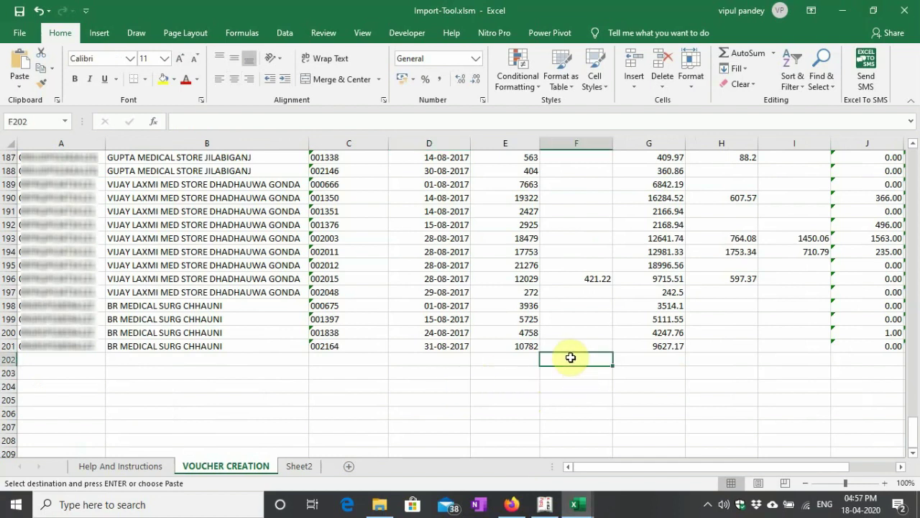
pyautogui.hotkey('ctrl', 'v')
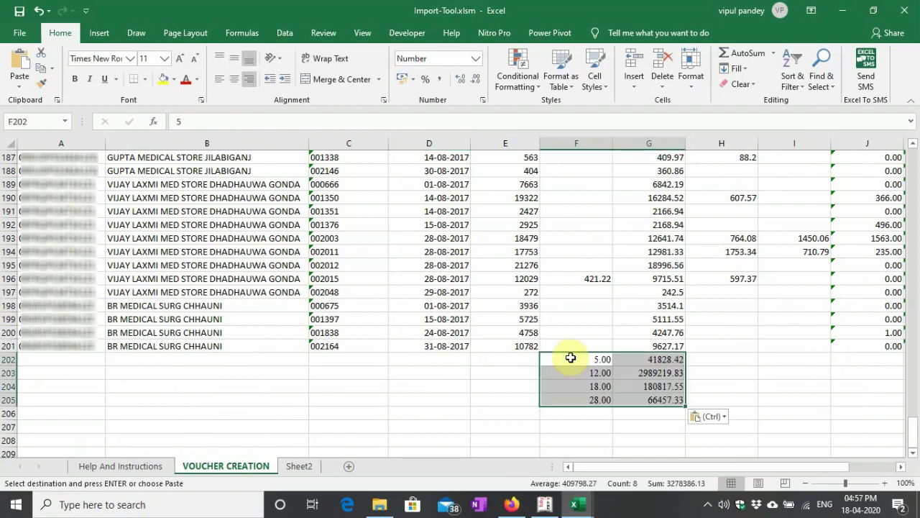
# - Move the 5% taxable value from G202 to F202 under Sale 5% and clear the 12% rate from F203
pyautogui.click(638, 361)
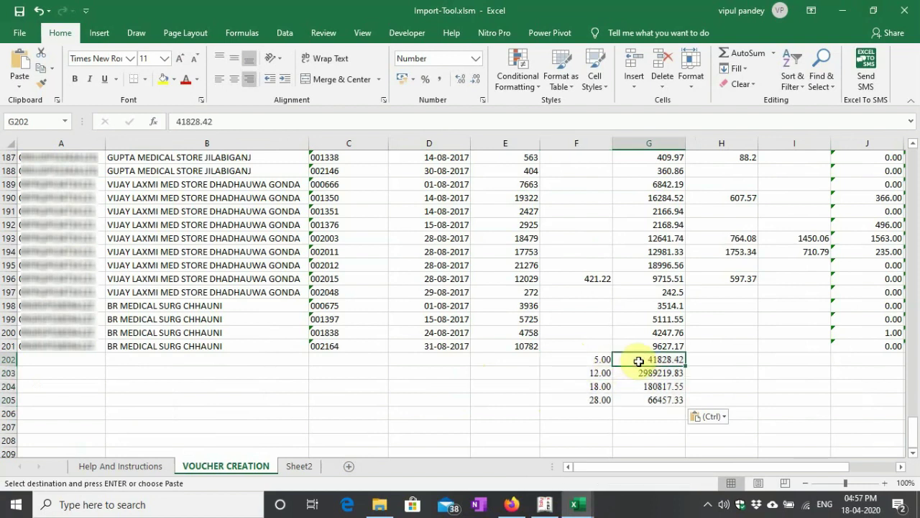
pyautogui.hotkey('ctrl', 'c')
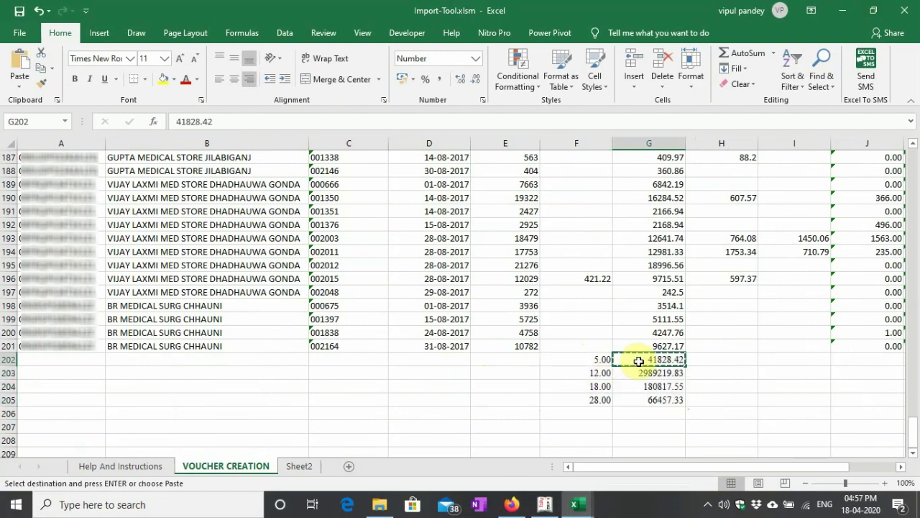
pyautogui.click(588, 360)
pyautogui.press('Return')
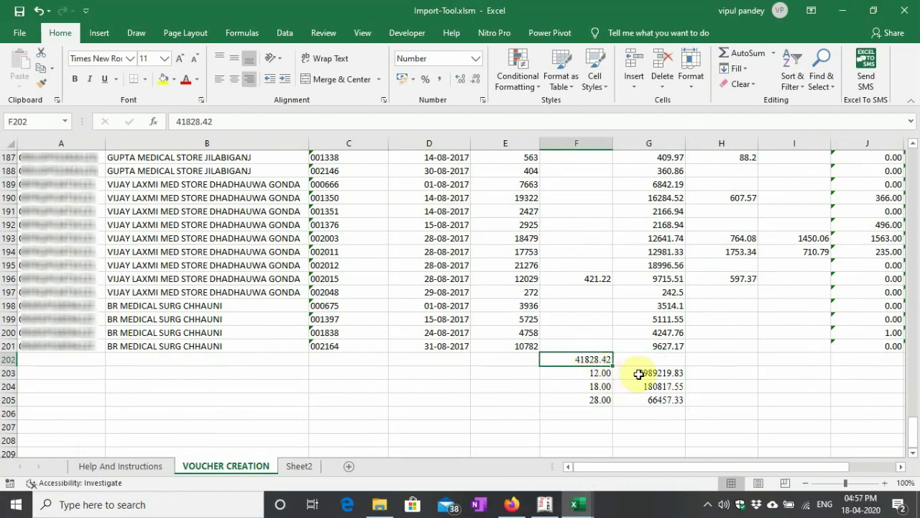
pyautogui.click(604, 373)
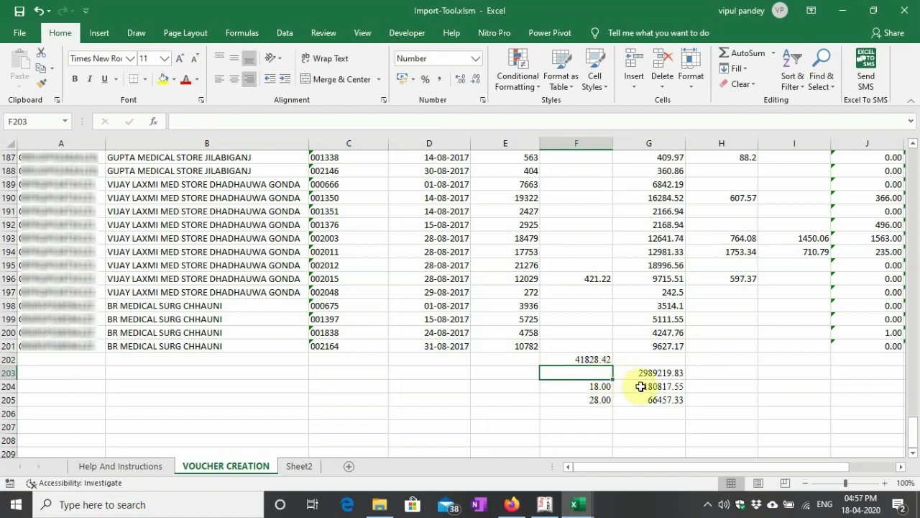
# - Move the 18% taxable value from G204 to H204 under Sale 18% and clear the rate from F204
pyautogui.click(641, 387)
pyautogui.hotkey('ctrl', 'c')
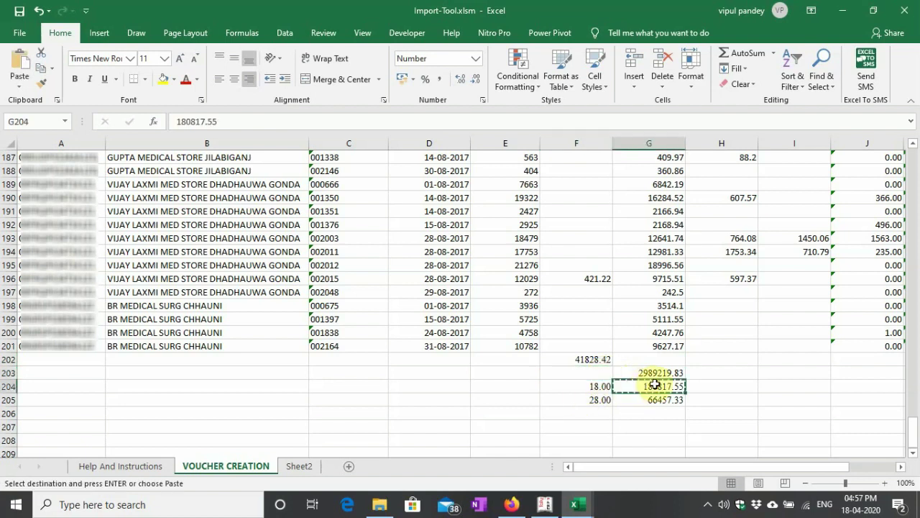
pyautogui.click(724, 386)
pyautogui.press('Return')
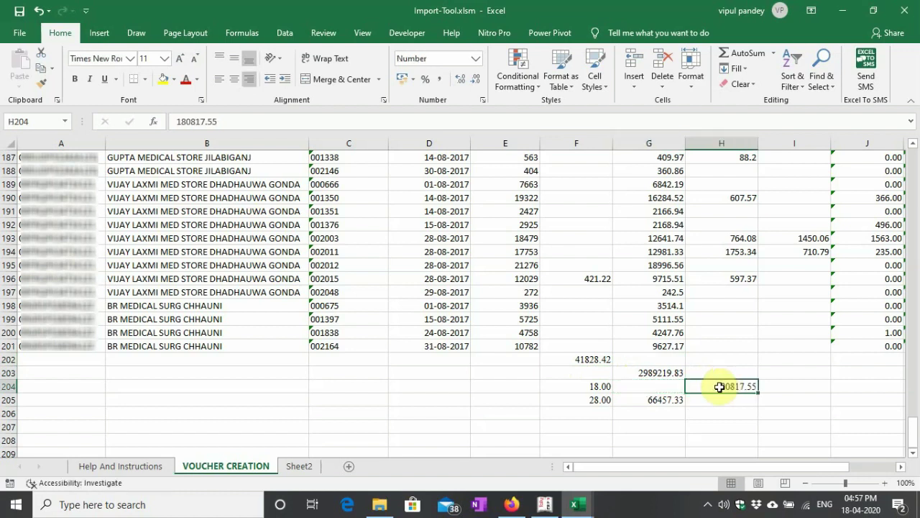
pyautogui.click(600, 386)
pyautogui.press('Delete')
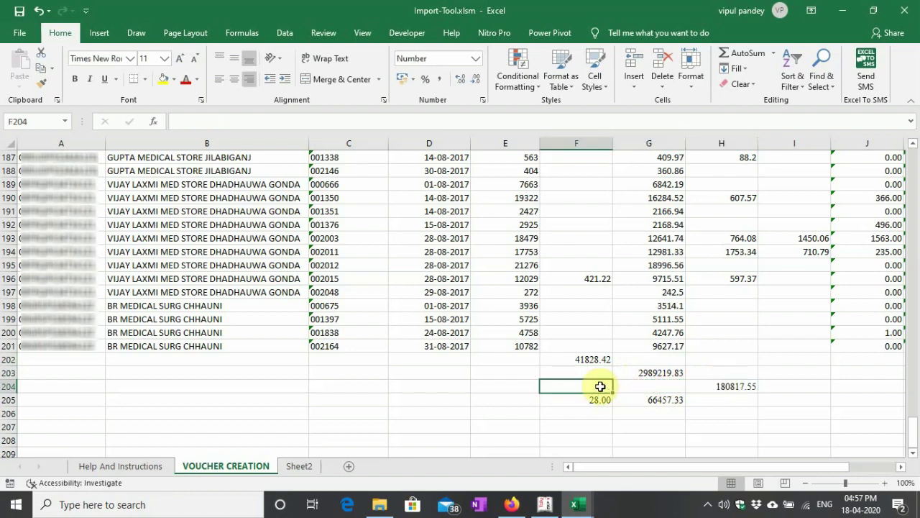
# - Move the 28% taxable value from G205 to I205 under Sale 28% and clear the rate from F205
pyautogui.click(650, 404)
pyautogui.hotkey('ctrl', 'c')
pyautogui.click(778, 401)
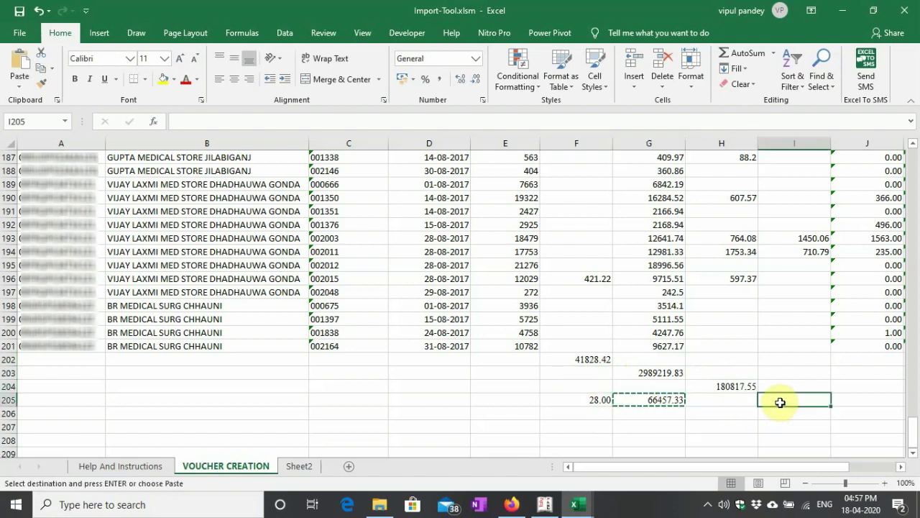
pyautogui.hotkey('ctrl', 'v')
pyautogui.click(602, 401)
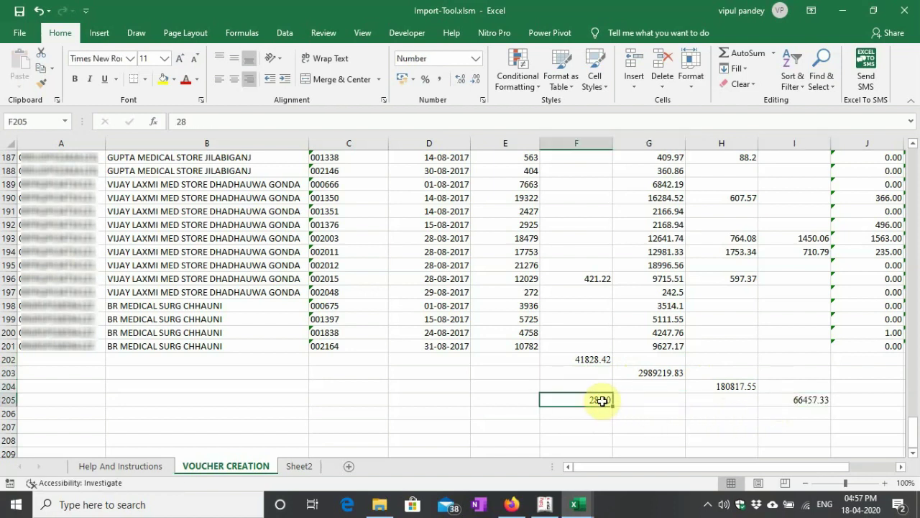
pyautogui.press('Delete')
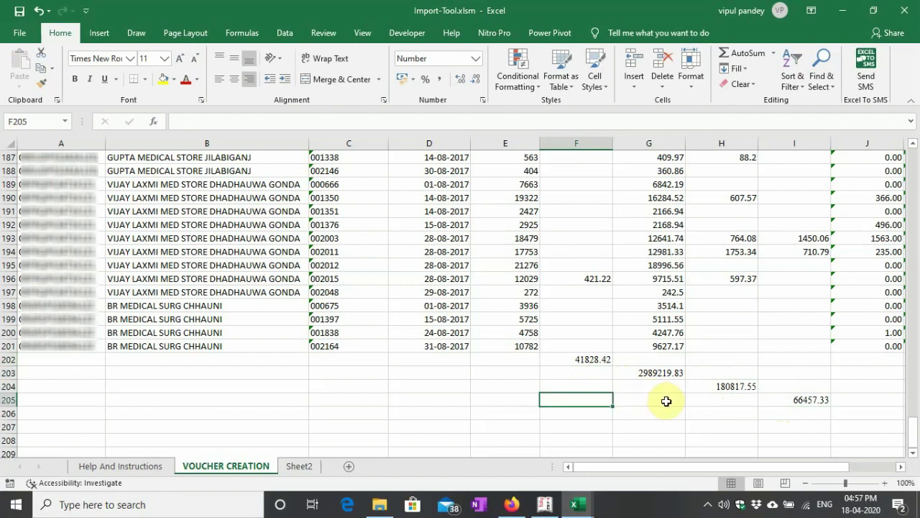
# - Enter B2C in A202:A205 for the four consumer sales rows
pyautogui.click(70, 360)
pyautogui.write('B')
pyautogui.press('Return')
pyautogui.press('Up')
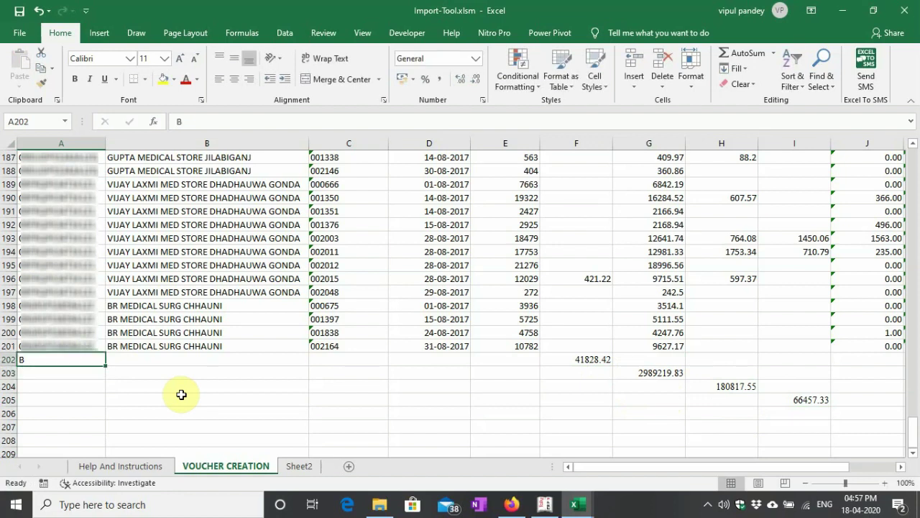
pyautogui.write('B')
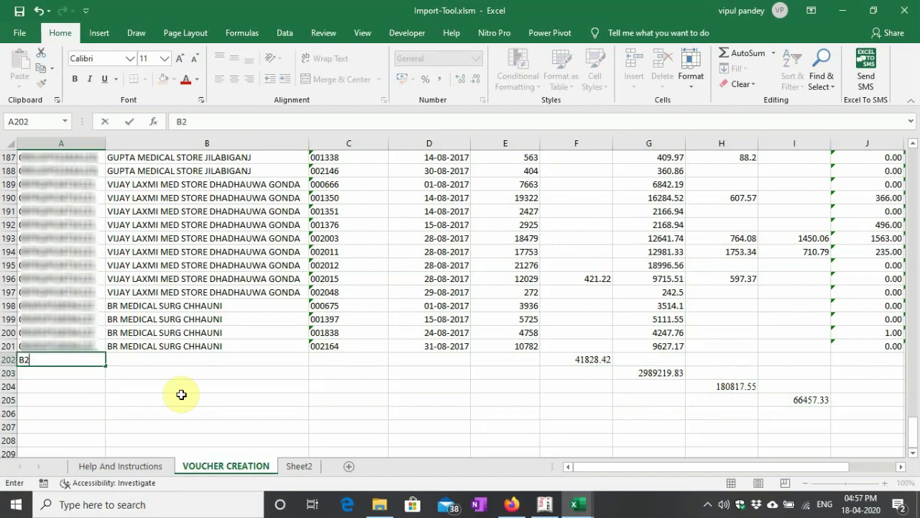
pyautogui.press('Return')
pyautogui.write('B2C')
pyautogui.press('Return')
pyautogui.write('B2C')
pyautogui.press('Return')
pyautogui.hotkey('ctrl', 'd')
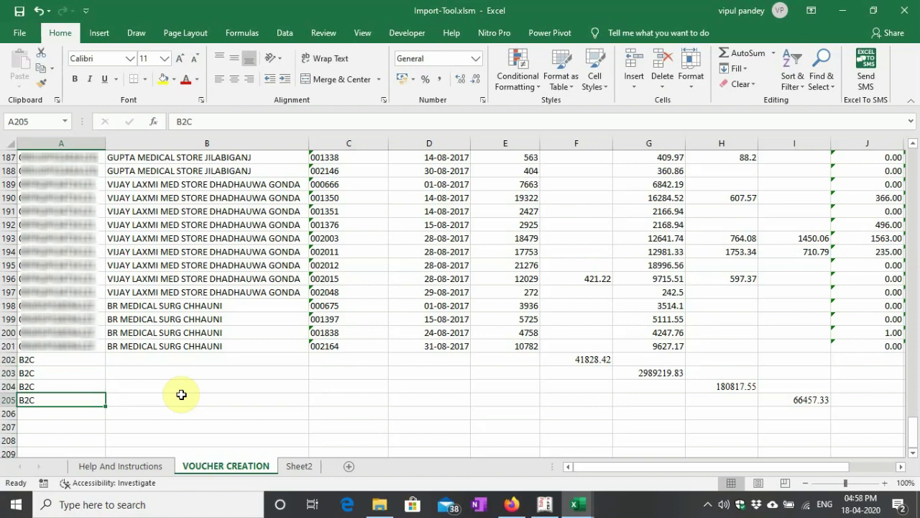
# - Enter Cash as the party name in B202:B205 for the four B2C rows
pyautogui.click(161, 357)
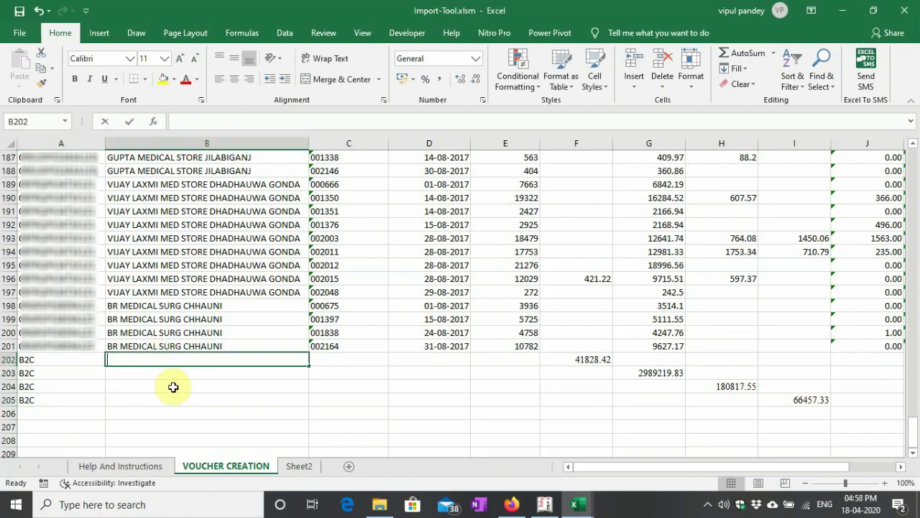
pyautogui.write('Cash')
pyautogui.press('Return')
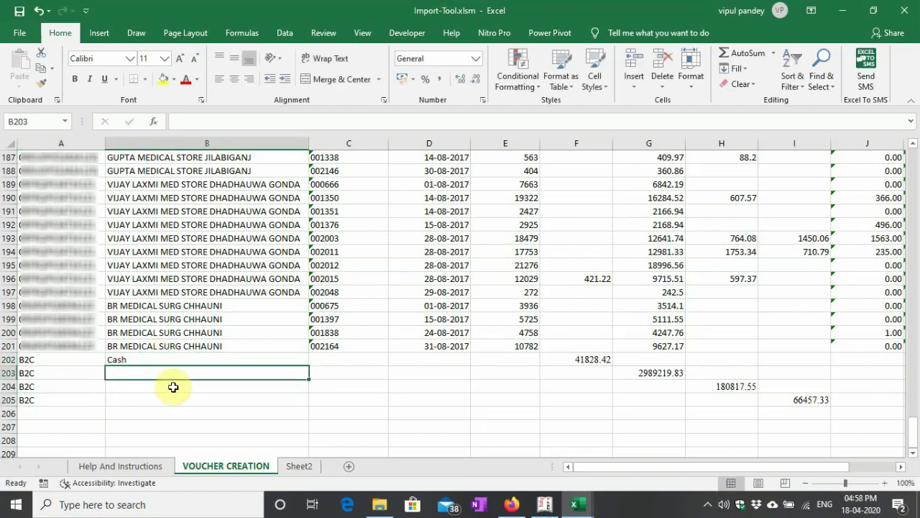
pyautogui.write('Cash')
pyautogui.press('Return')
pyautogui.write('Cash')
pyautogui.press('Return')
pyautogui.write('Cash')
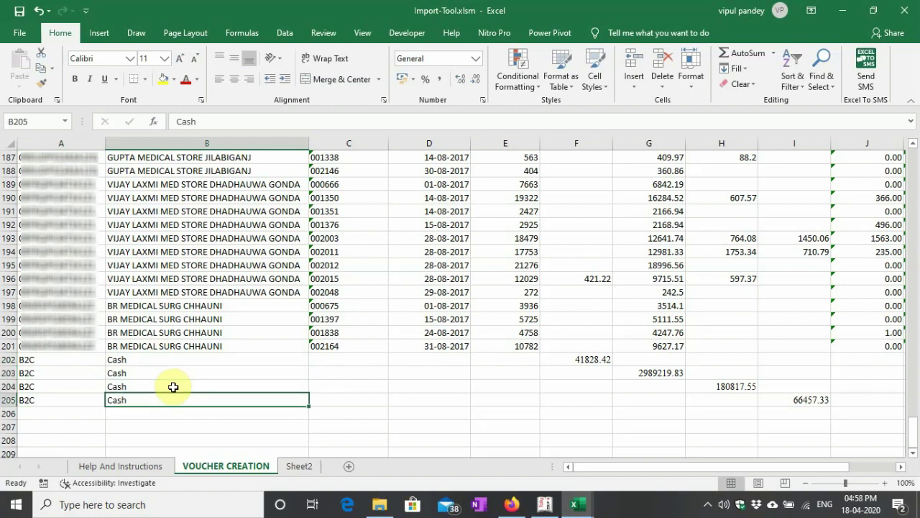
# - Fill the date 31-08-2017 from D201 into D202:D205 for the B2C rows
pyautogui.click(438, 357)
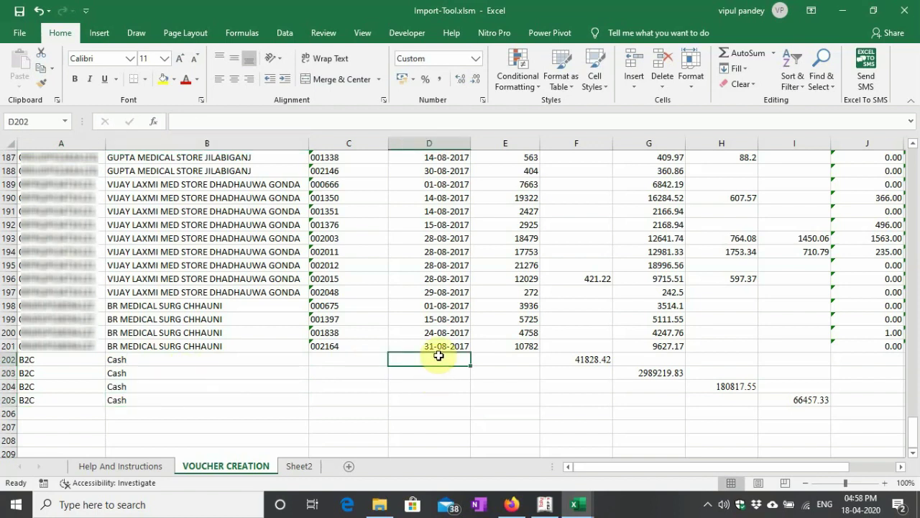
pyautogui.hotkey('ctrl', 'd')
pyautogui.click(440, 373)
pyautogui.hotkey('ctrl', 'd')
pyautogui.click(444, 385)
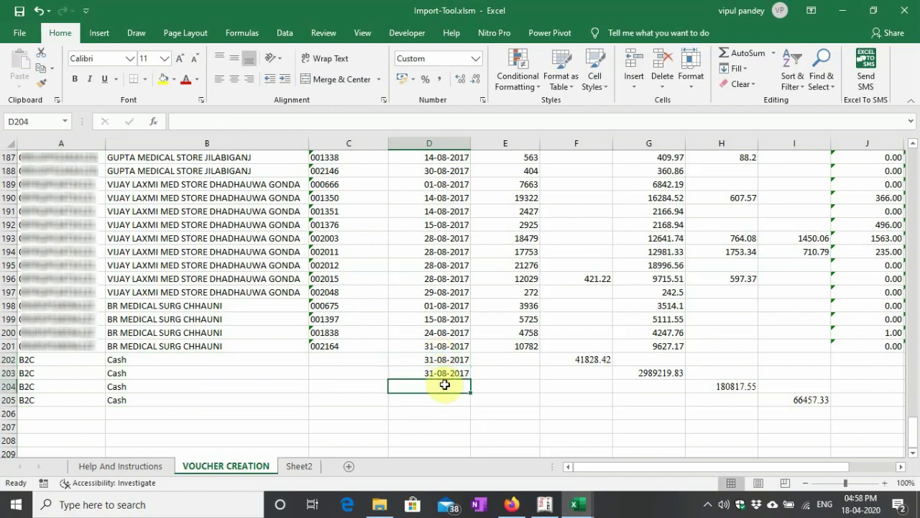
pyautogui.hotkey('ctrl', 'd')
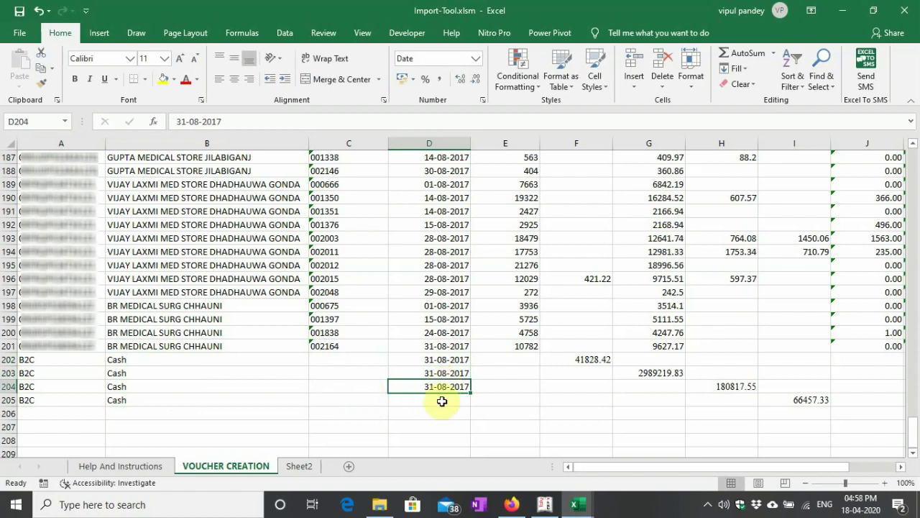
pyautogui.click(446, 410)
pyautogui.click(428, 396)
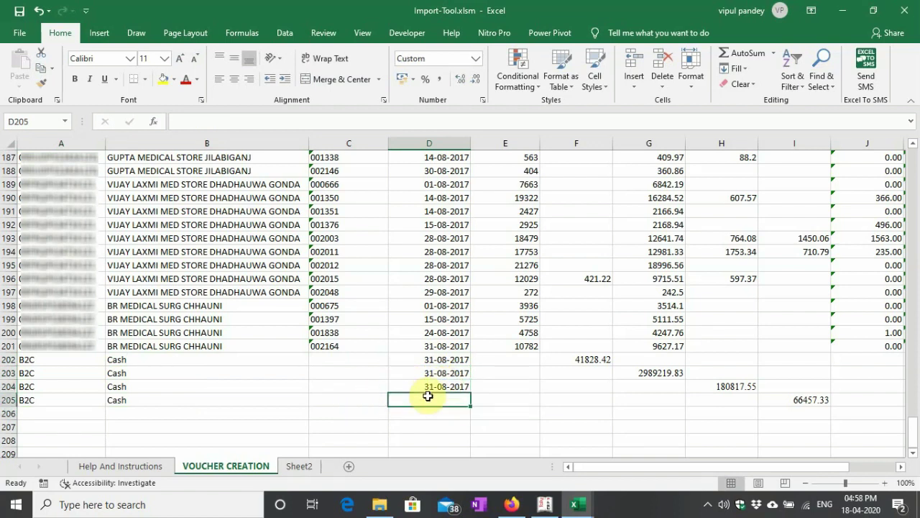
pyautogui.hotkey('ctrl', 'd')
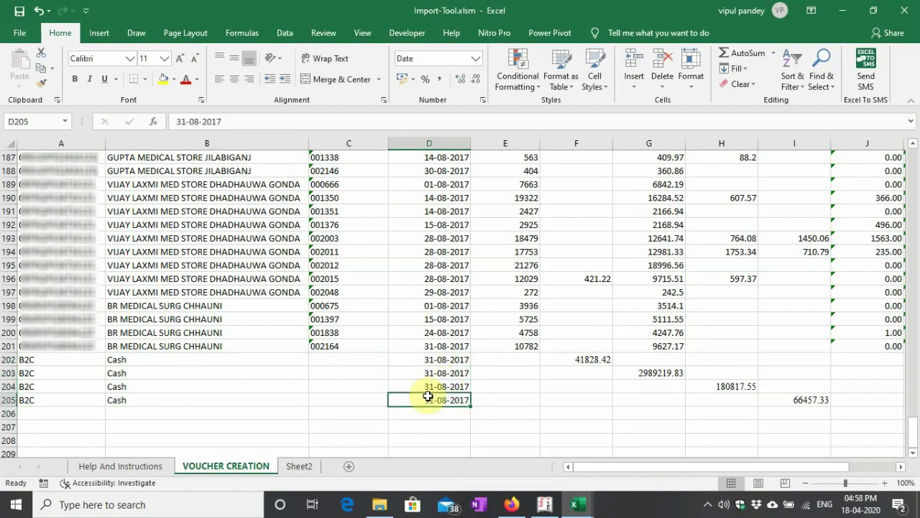
# - Calculate the 5% tax-inclusive amount in E202 with the formula =F202*105/100
pyautogui.click(510, 362)
pyautogui.write('=')
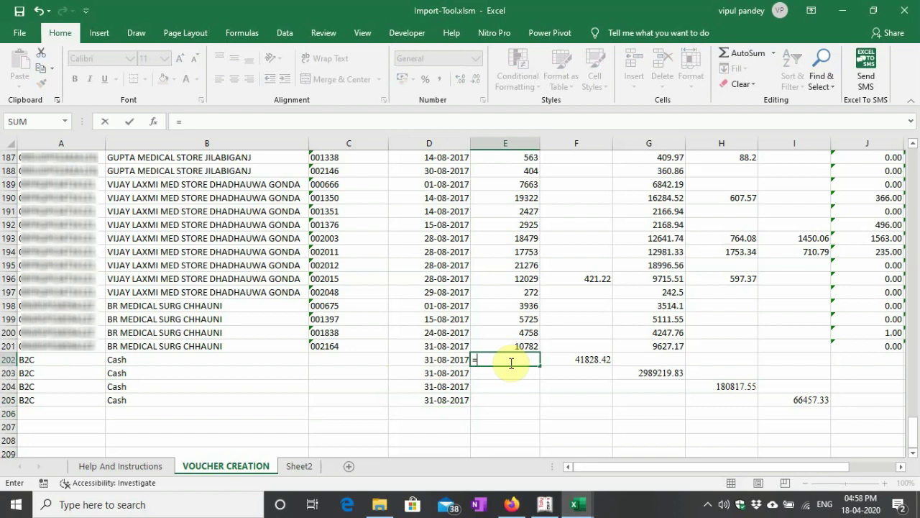
pyautogui.press('Right')
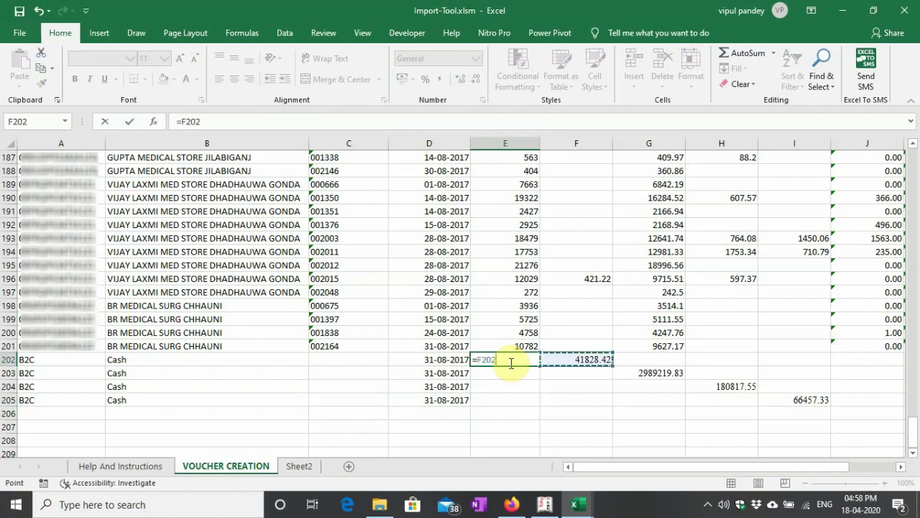
pyautogui.write('*')
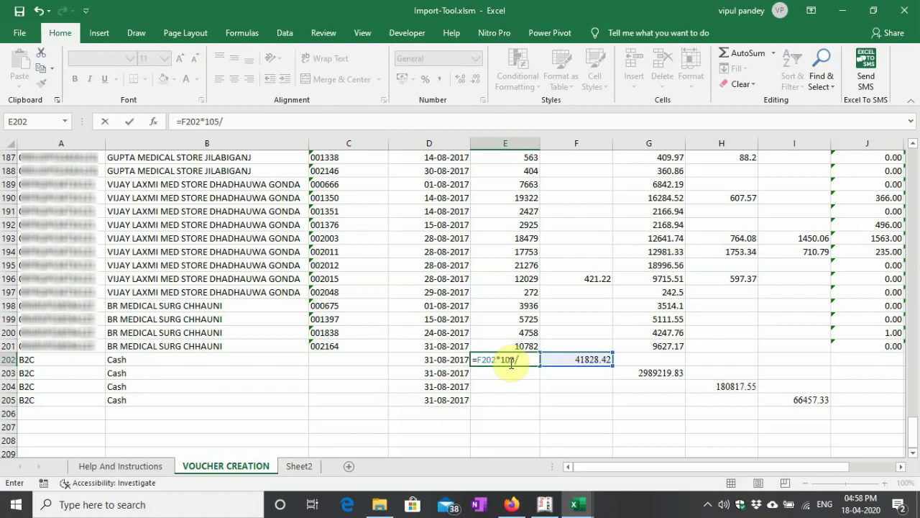
pyautogui.press('Return')
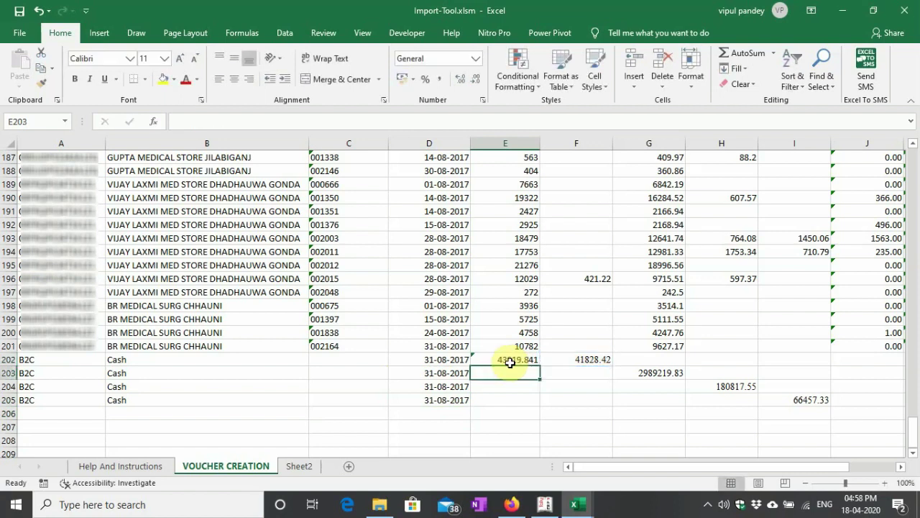
# - Round the amount in E202 to whole numbers by changing its formula to =ROUND(F202*105/100,0)
pyautogui.click(510, 363)
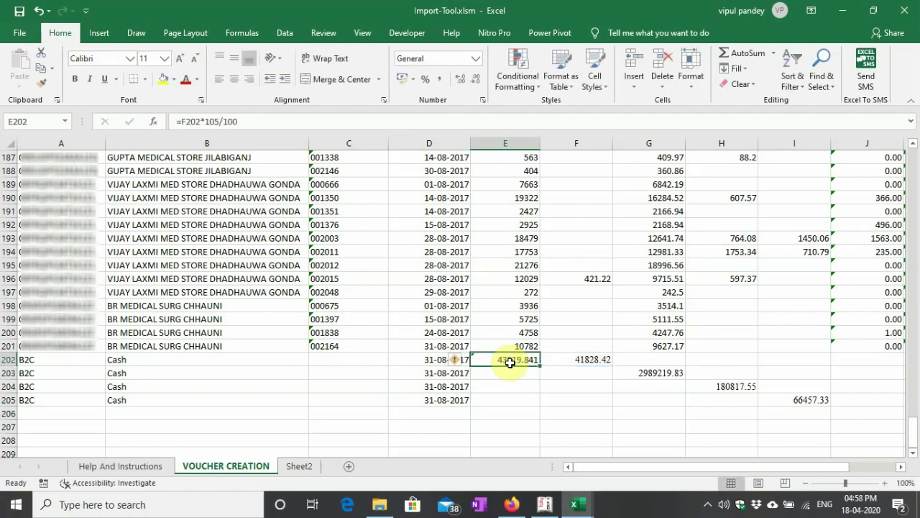
pyautogui.click(183, 121)
pyautogui.write('ROUND(')
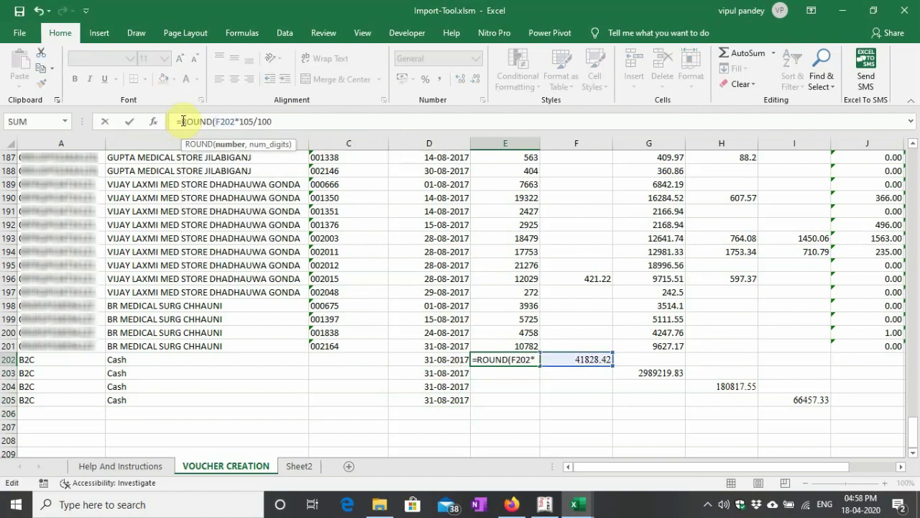
pyautogui.press('End')
pyautogui.write(',')
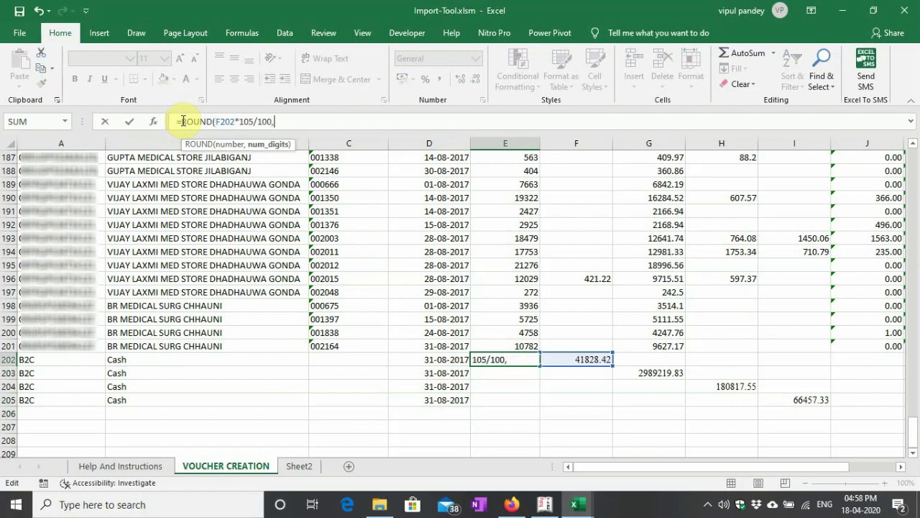
pyautogui.write('0)')
pyautogui.press('Return')
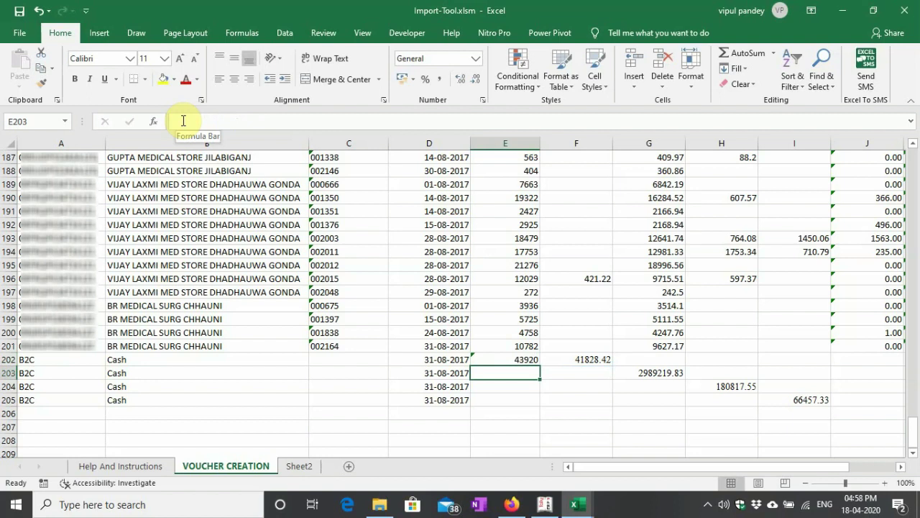
pyautogui.write('=')
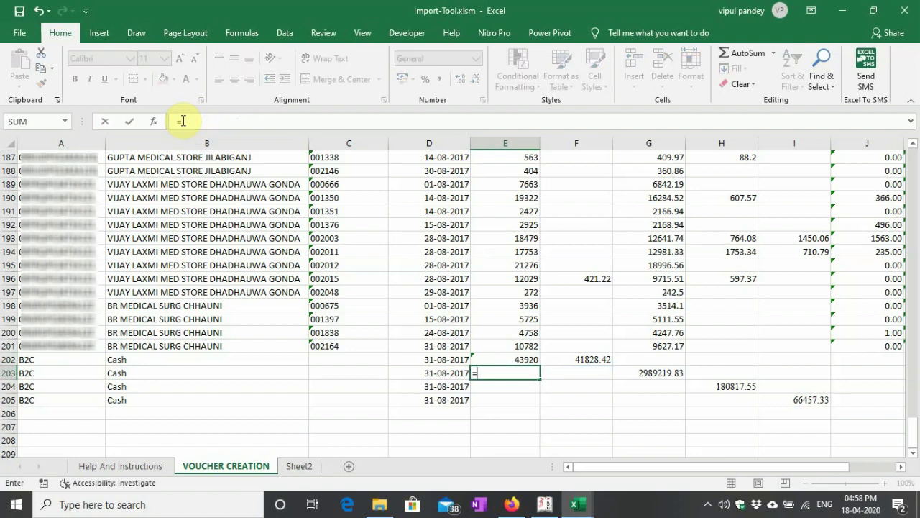
pyautogui.press('Right')
pyautogui.press('Right')
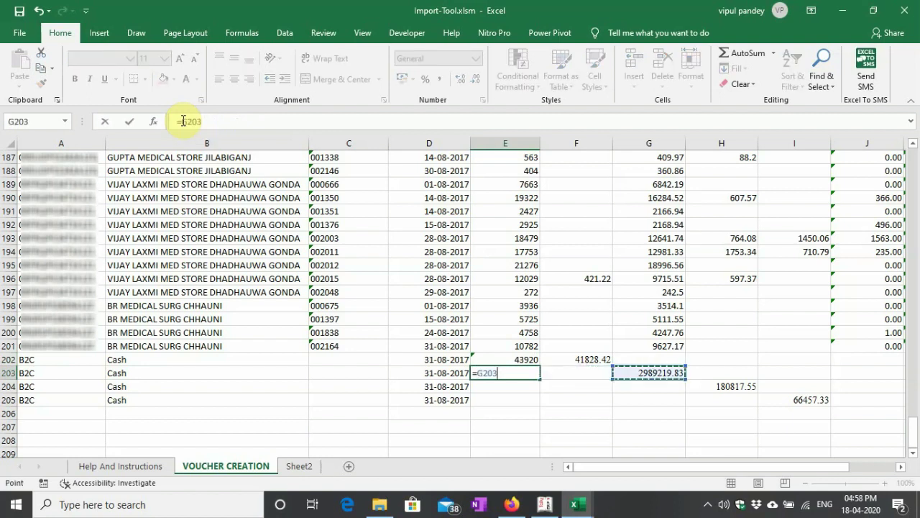
pyautogui.write('*12')
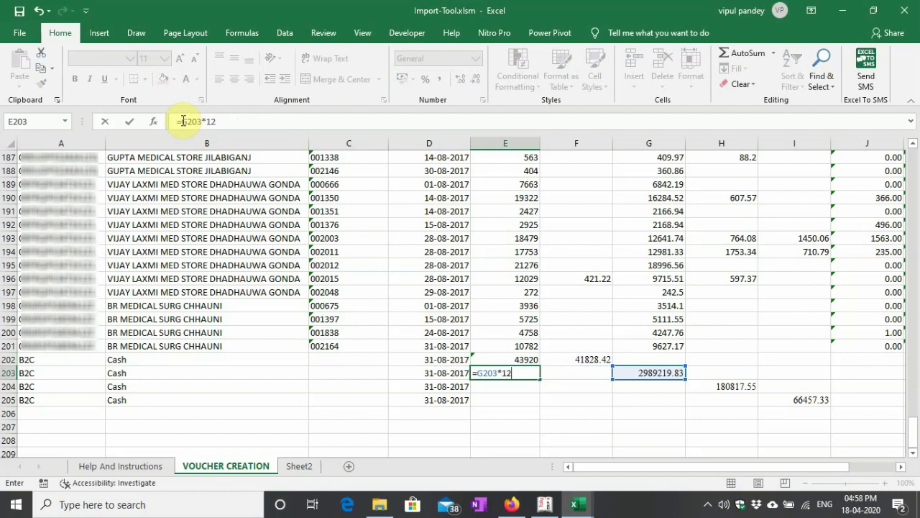
pyautogui.press('BackSpace')
pyautogui.press('BackSpace')
pyautogui.press('BackSpace')
pyautogui.press('BackSpace')
pyautogui.press('BackSpace')
pyautogui.press('BackSpace')
pyautogui.press('BackSpace')
pyautogui.press('BackSpace')
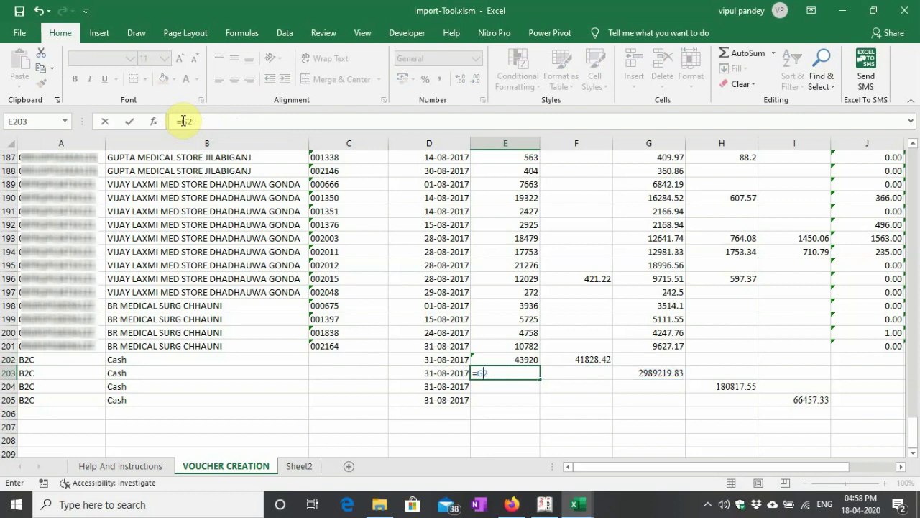
pyautogui.press('Escape')
pyautogui.press('Up')
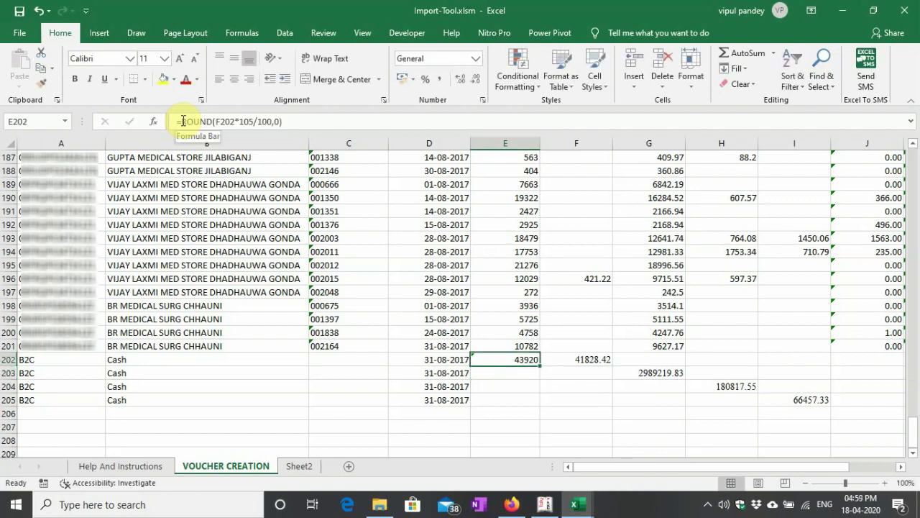
pyautogui.press('Down')
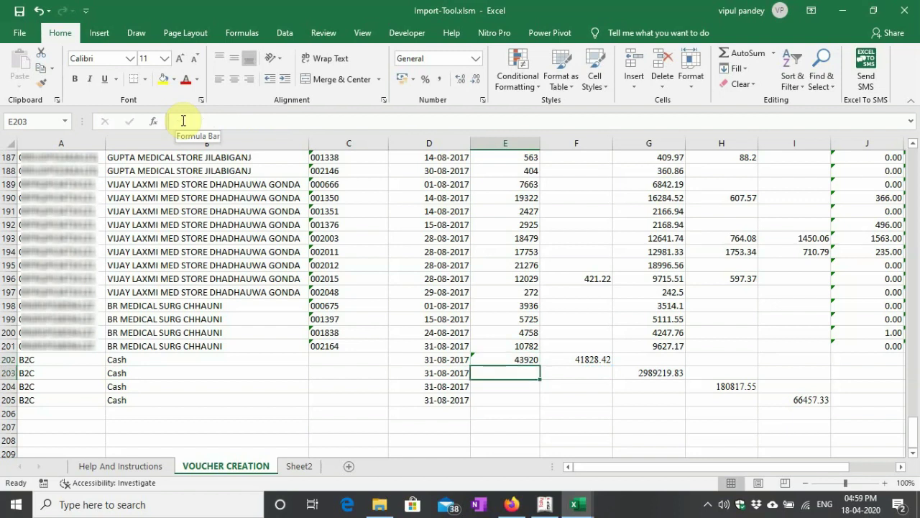
# - Calculate the 12% tax-inclusive amount in E203 with the formula =G203*112/100
pyautogui.write('=')
pyautogui.press('Right')
pyautogui.press('Right')
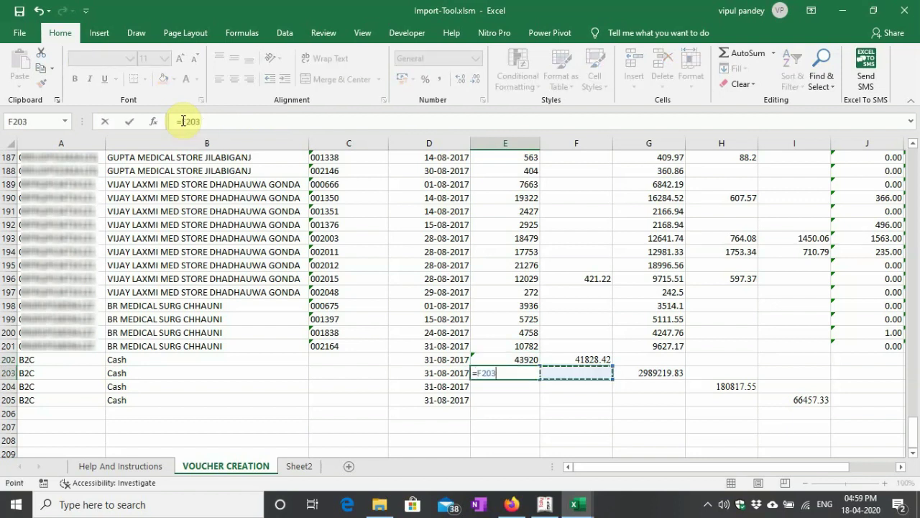
pyautogui.write('*11')
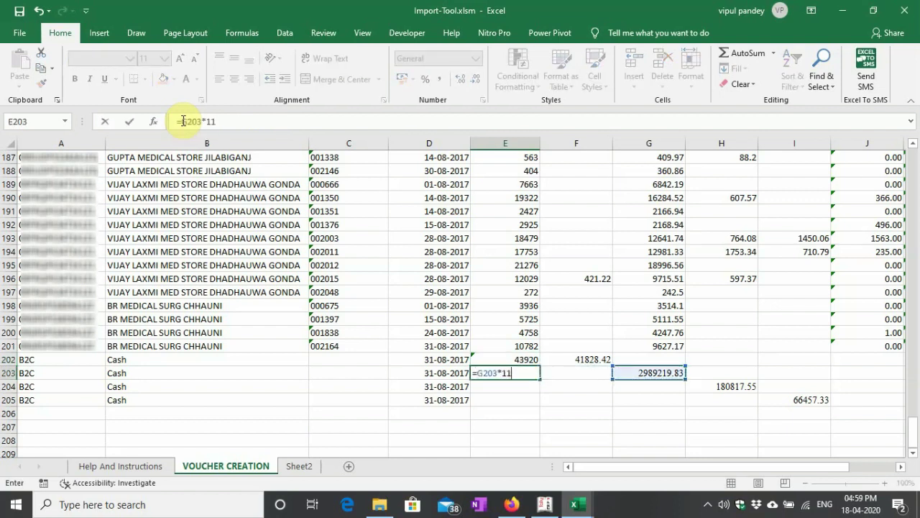
pyautogui.write('2/100')
pyautogui.press('Return')
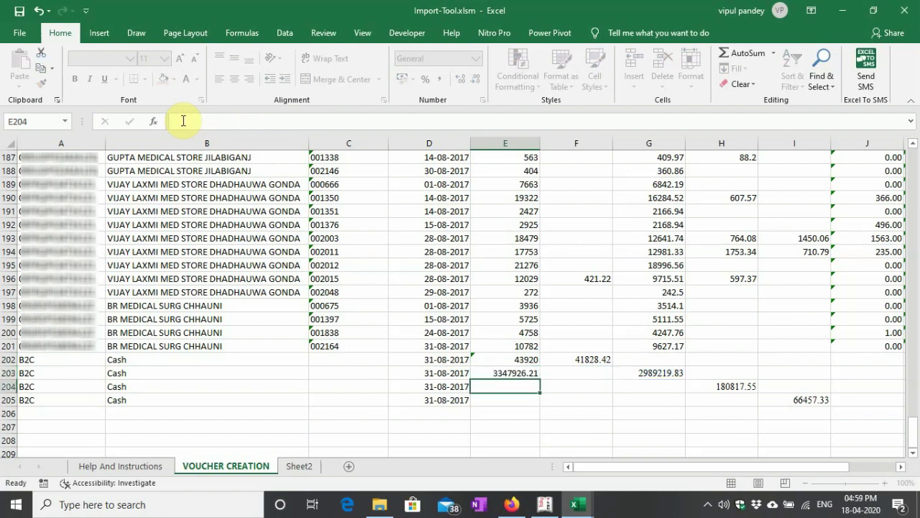
# - Round the amount in E203 to whole numbers by changing its formula to =ROUND(G203*112/100,0)
pyautogui.press('Up')
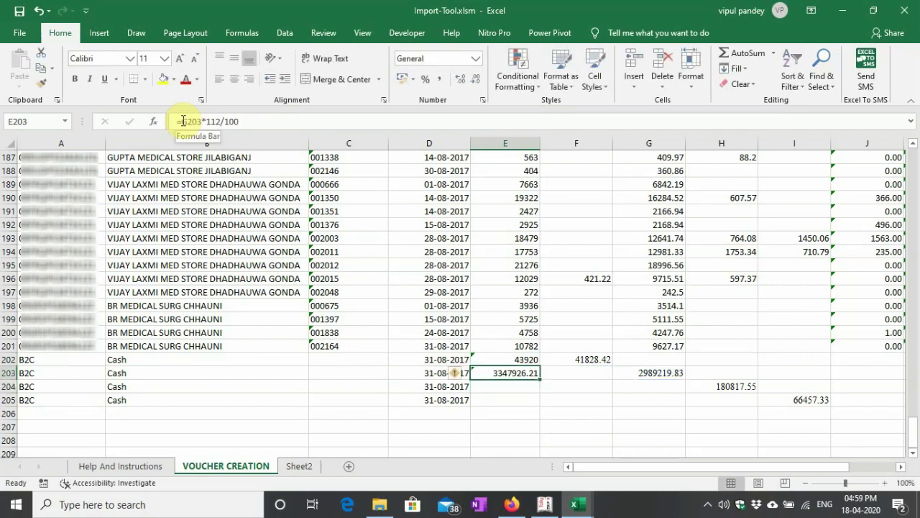
pyautogui.click(183, 120)
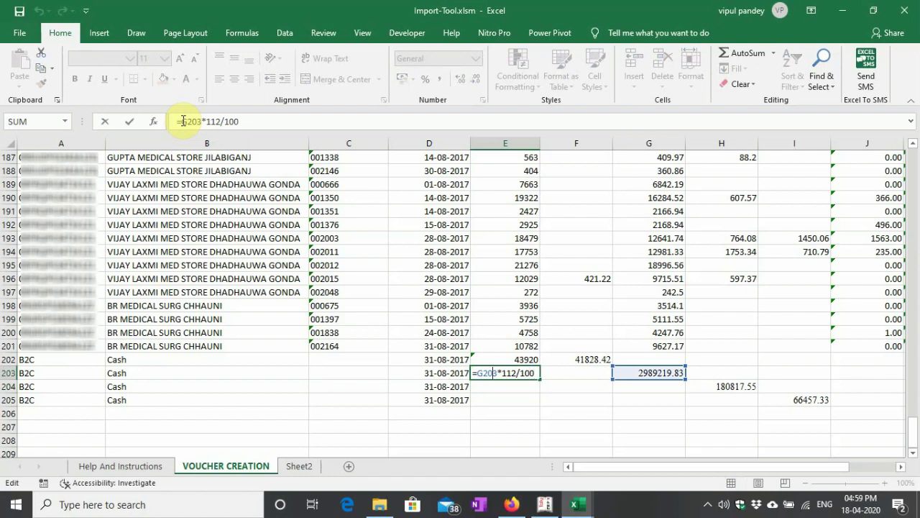
pyautogui.press('Left')
pyautogui.write('ROUND(')
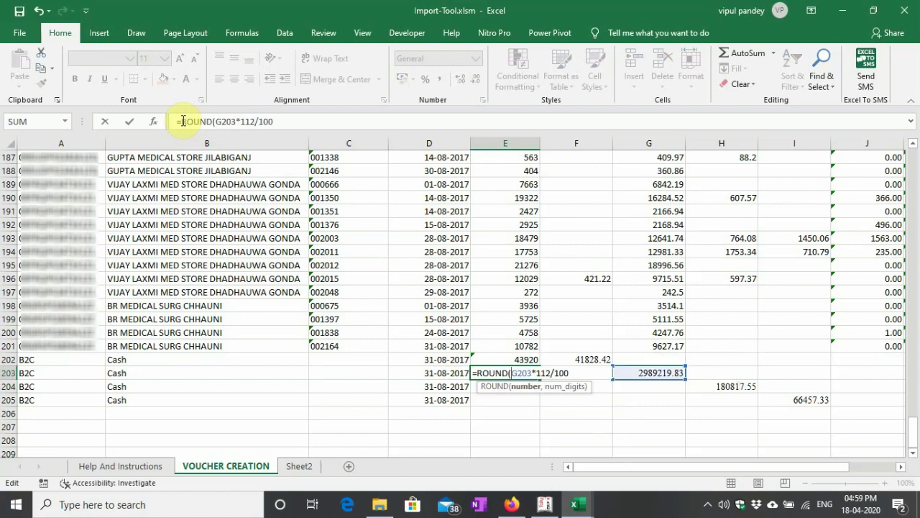
pyautogui.write(',0)')
pyautogui.press('Return')
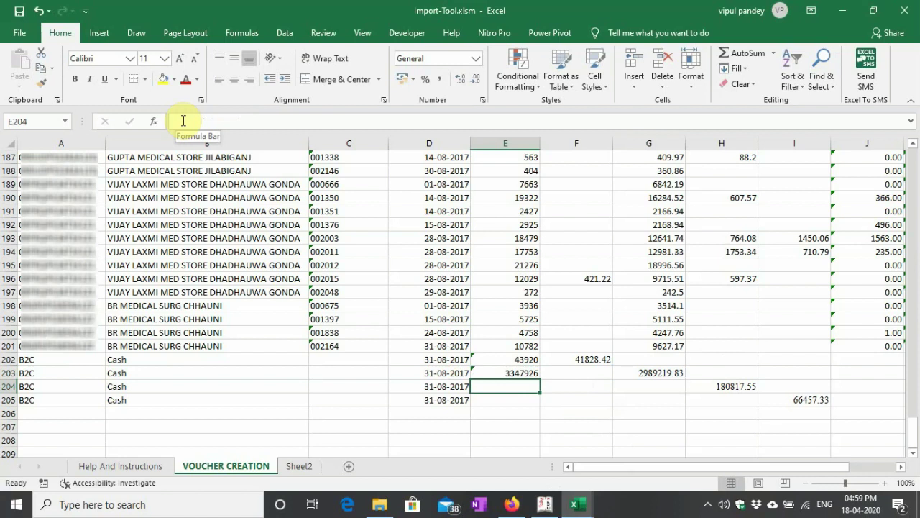
# - Calculate the 18% tax-inclusive amount in E204 with the formula =H204*118/100
pyautogui.write('=')
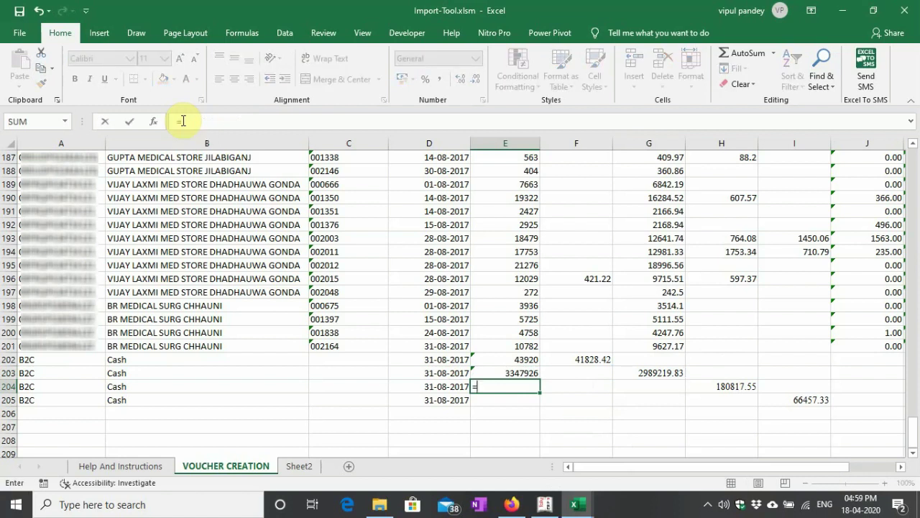
pyautogui.press('Right')
pyautogui.press('Right')
pyautogui.press('Right')
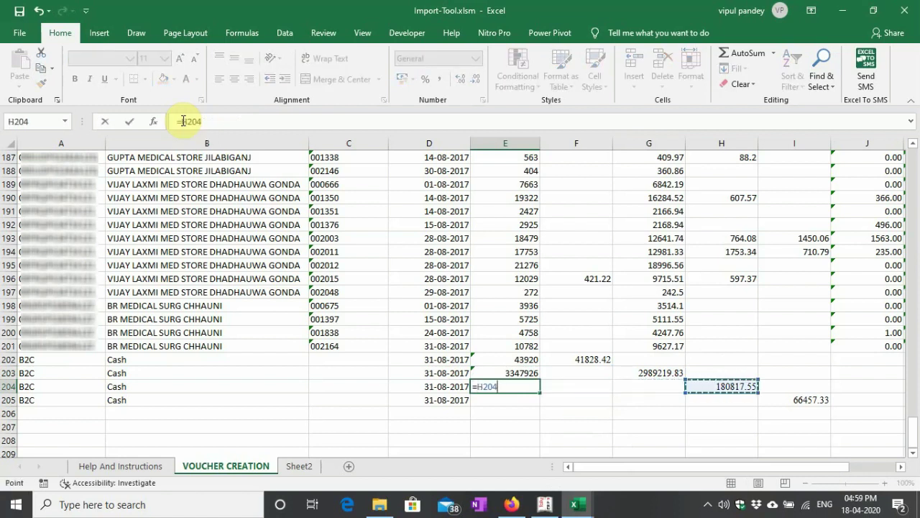
pyautogui.write('*118/100')
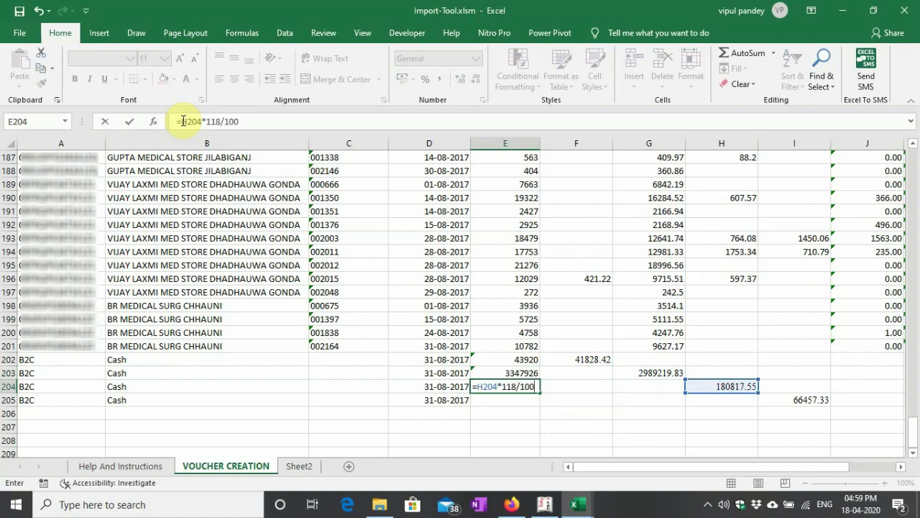
pyautogui.hotkey('ctrl', 'Return')
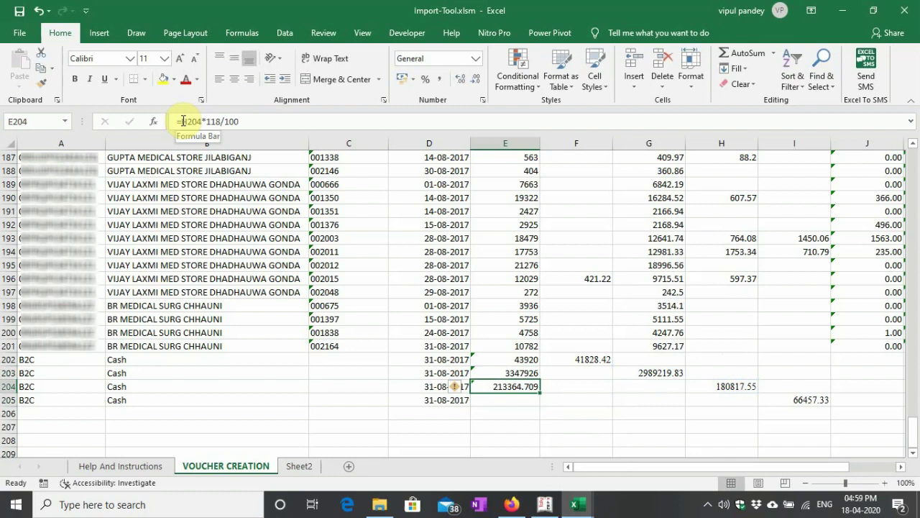
# - Round the amount in E204 to whole numbers by changing its formula to =ROUND(H204*118/100,0)
pyautogui.click(183, 120)
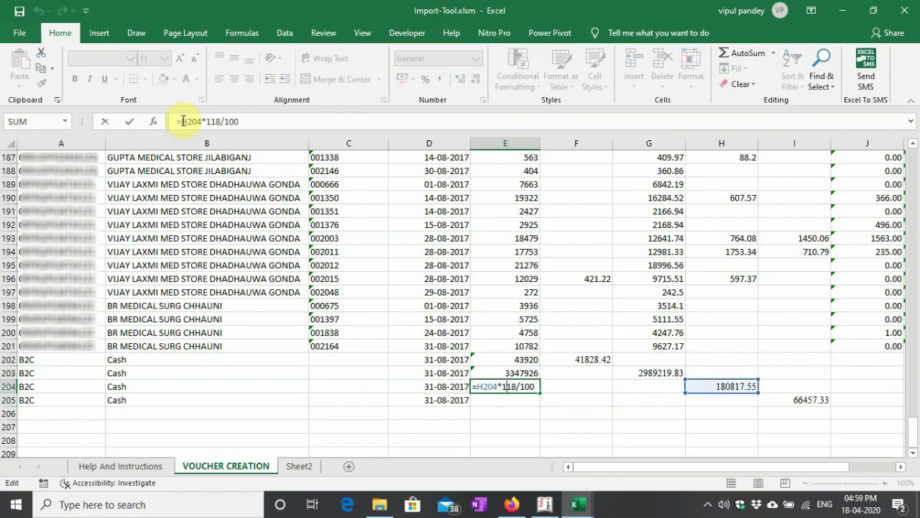
pyautogui.write('roun')
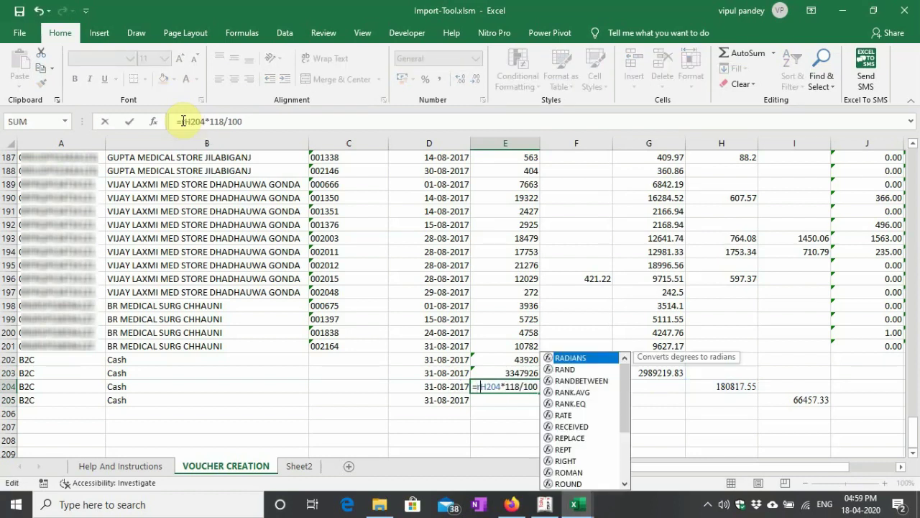
pyautogui.press('Tab')
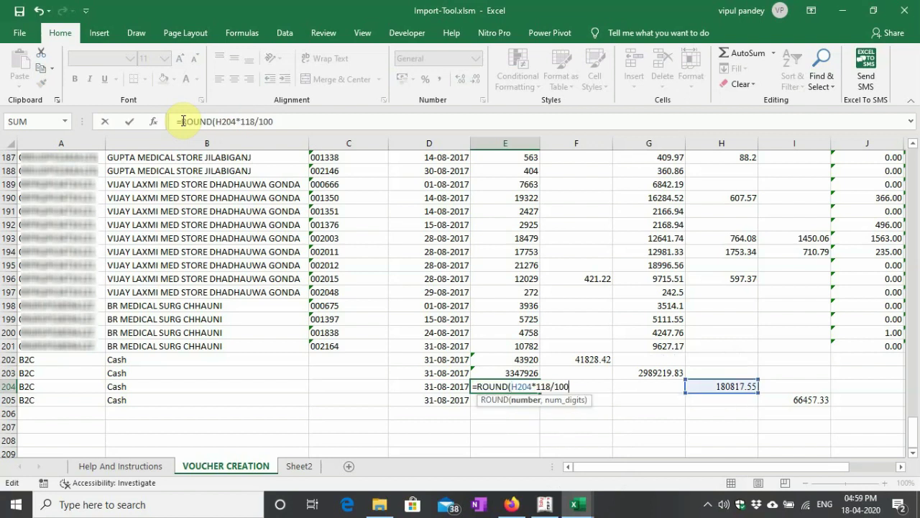
pyautogui.write(',0)')
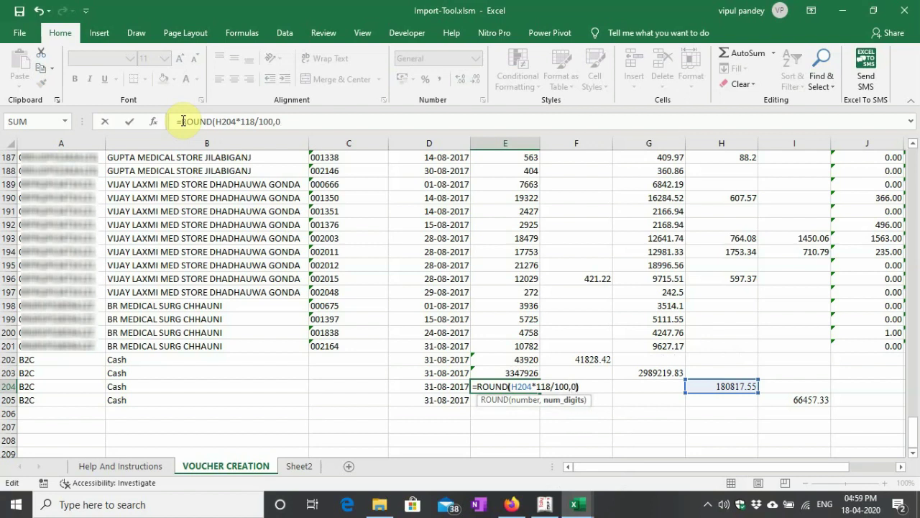
pyautogui.press('Return')
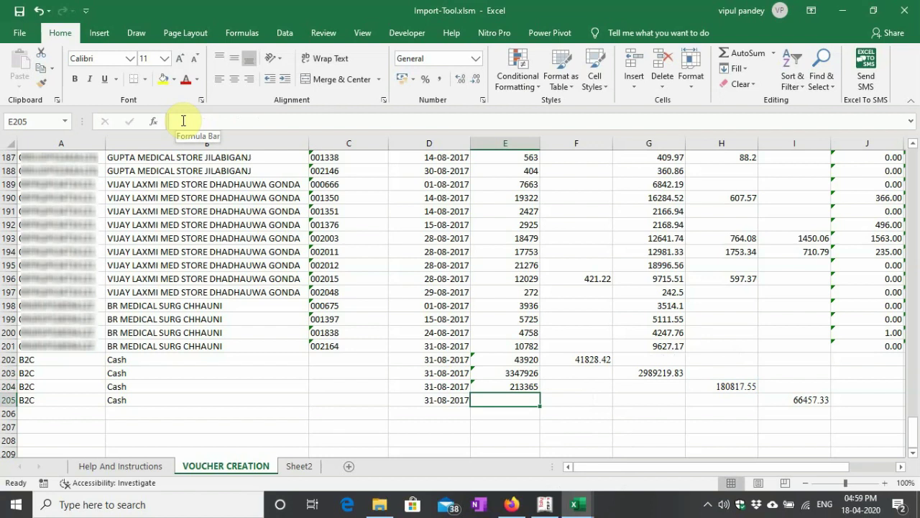
# - Calculate the 28% tax-inclusive amount in E205 with the formula =I205*128/100
pyautogui.write('=')
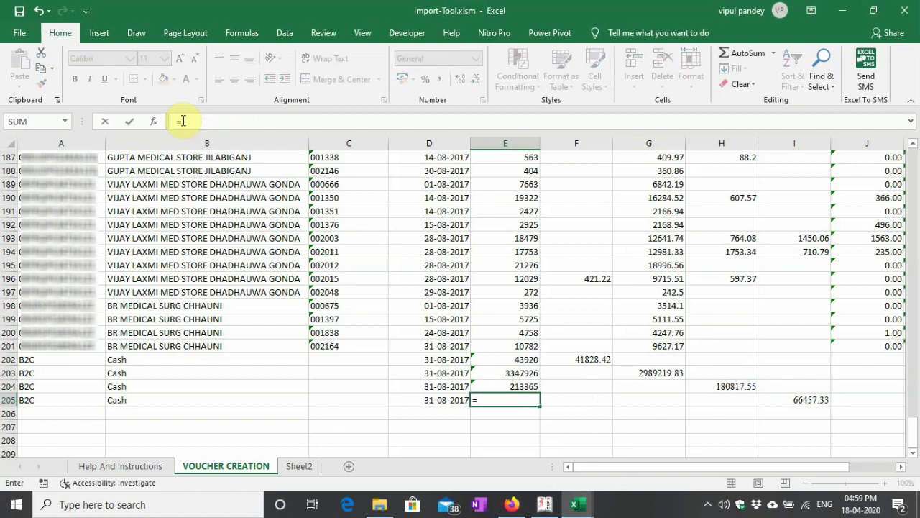
pyautogui.press('Right')
pyautogui.press('Right')
pyautogui.press('Right')
pyautogui.press('Right')
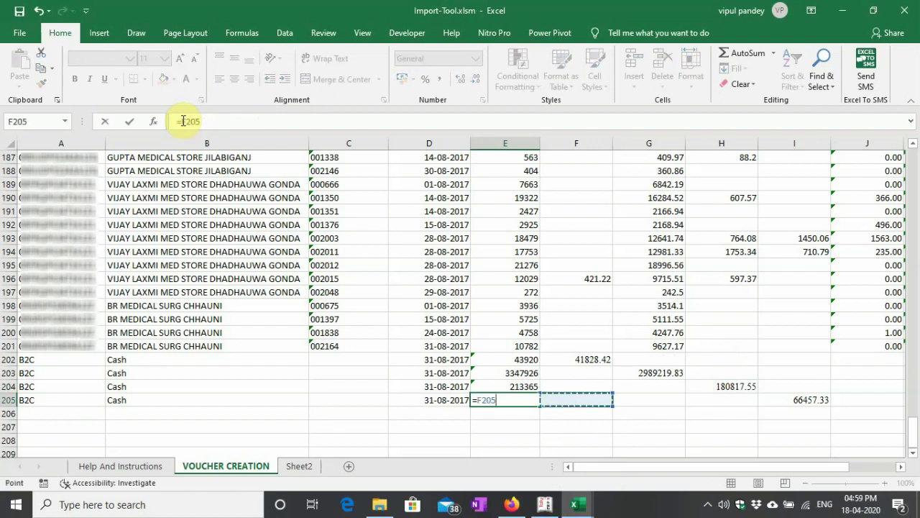
pyautogui.write('*')
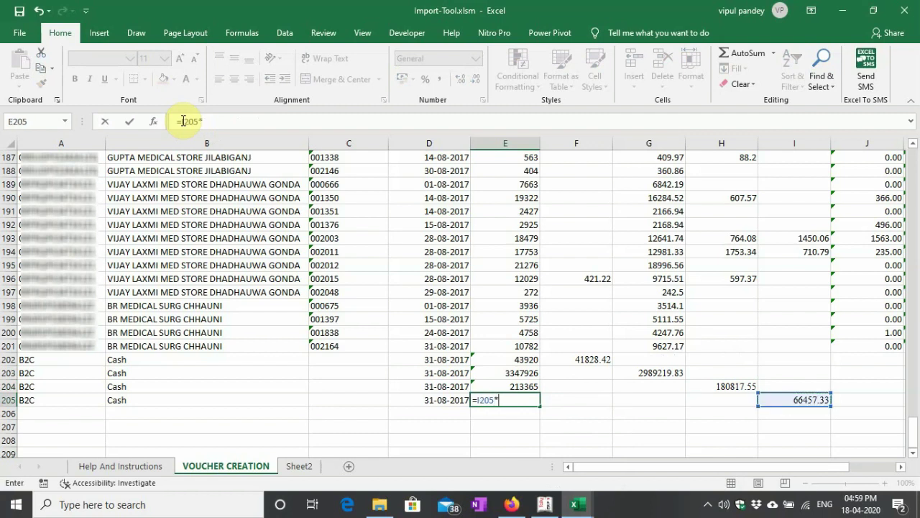
pyautogui.write('128/100')
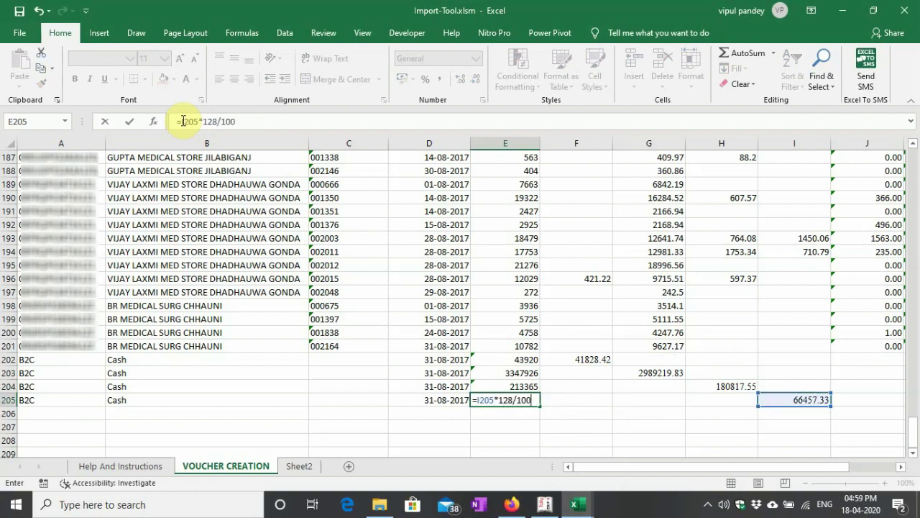
pyautogui.press('Left')
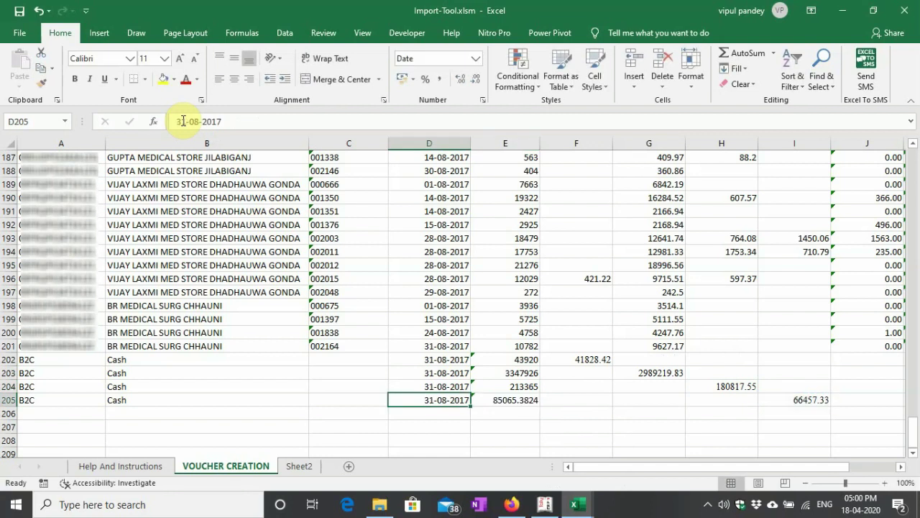
# - Round the amount in E205 to whole numbers by changing its formula to =ROUND(I205*128/100,0)
pyautogui.press('Right')
pyautogui.press('F2')
pyautogui.press('Left')
pyautogui.press('Left')
pyautogui.press('Left')
pyautogui.press('Left')
pyautogui.press('Left')
pyautogui.press('Left')
pyautogui.press('Left')
pyautogui.press('Left')
pyautogui.press('Left')
pyautogui.press('Left')
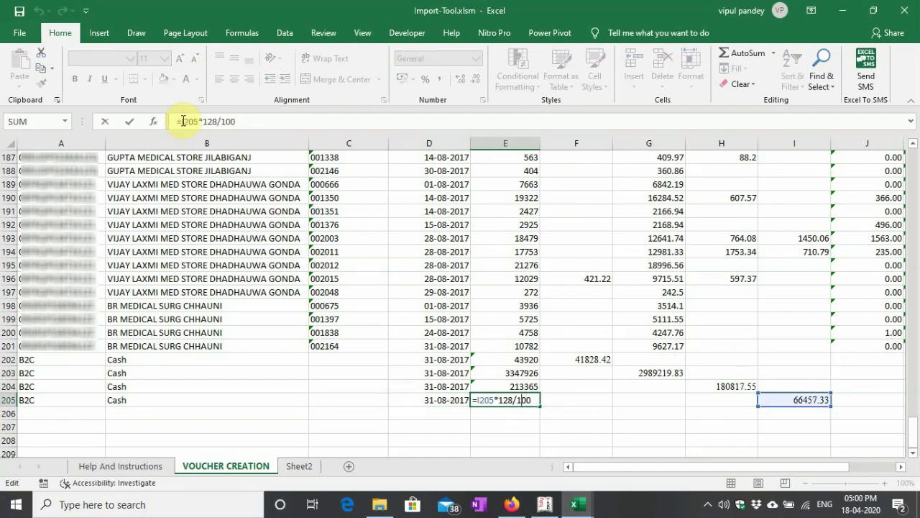
pyautogui.press('Left')
pyautogui.press('Left')
pyautogui.write('round')
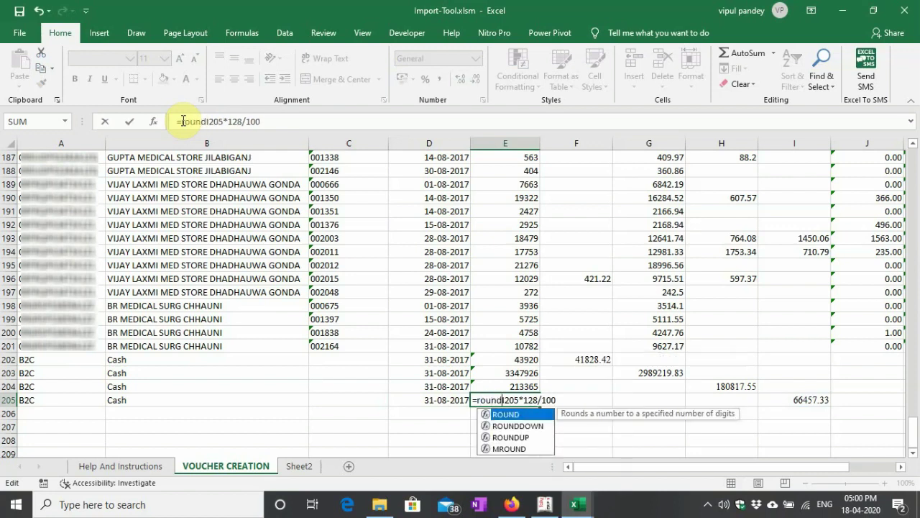
pyautogui.write('`')
pyautogui.press('Return')
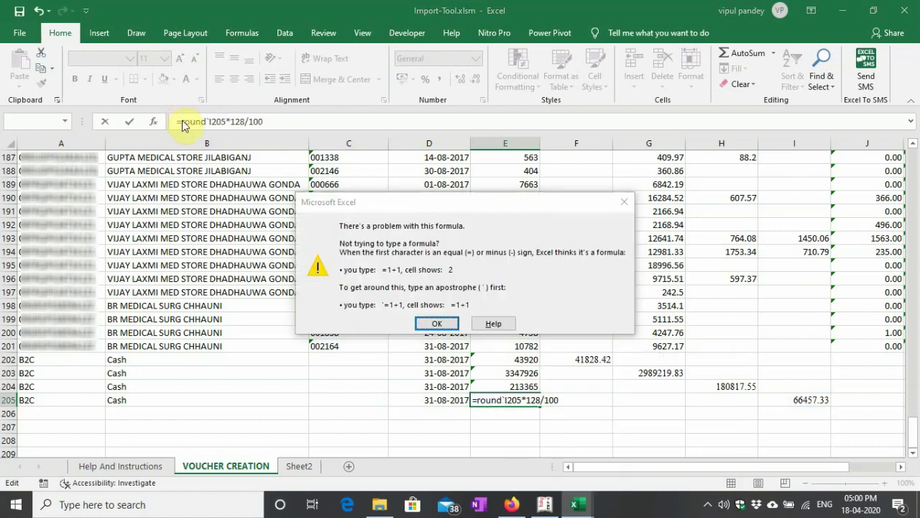
pyautogui.press('Return')
pyautogui.press('Left')
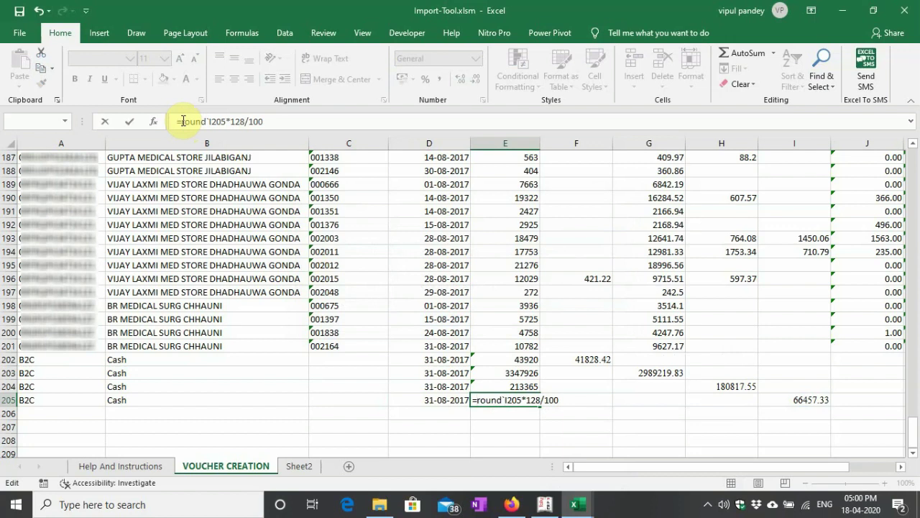
pyautogui.press('Right')
pyautogui.press('Right')
pyautogui.press('Right')
pyautogui.press('Right')
pyautogui.press('Right')
pyautogui.press('Right')
pyautogui.press('BackSpace')
pyautogui.press('Tab')
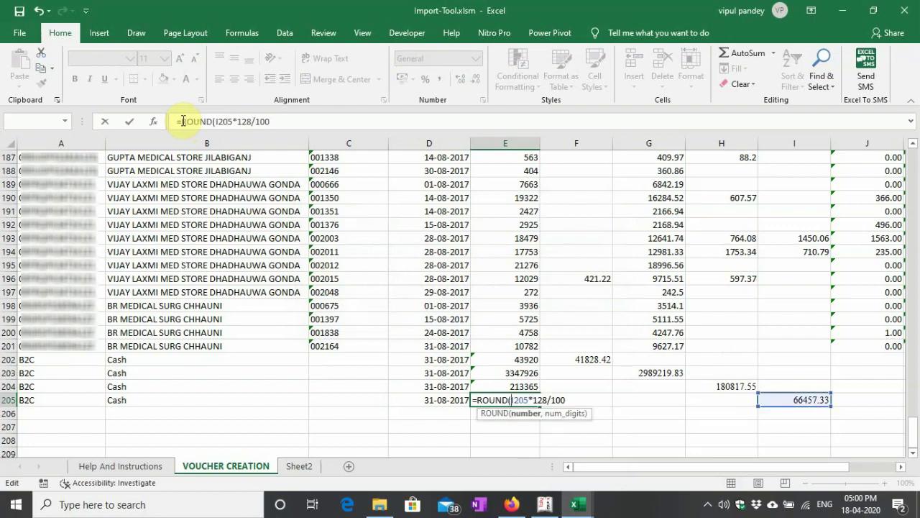
pyautogui.write(',0)')
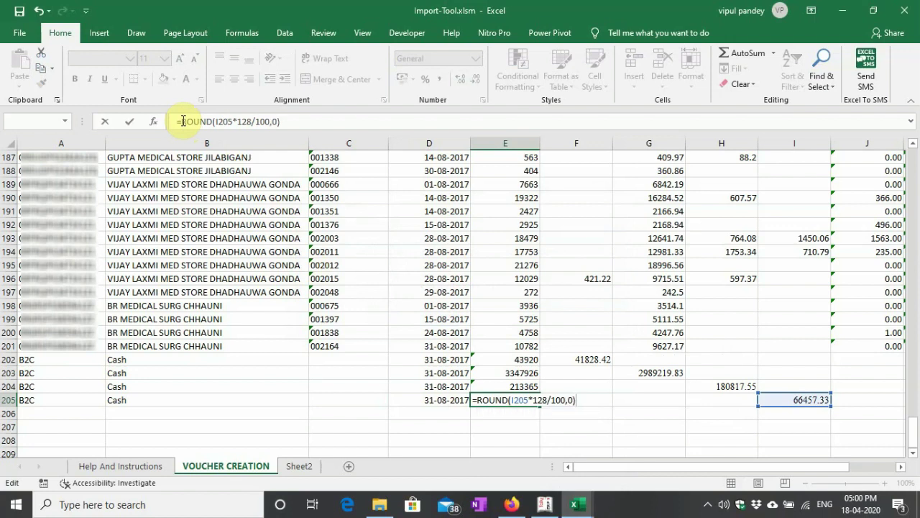
pyautogui.press('Return')
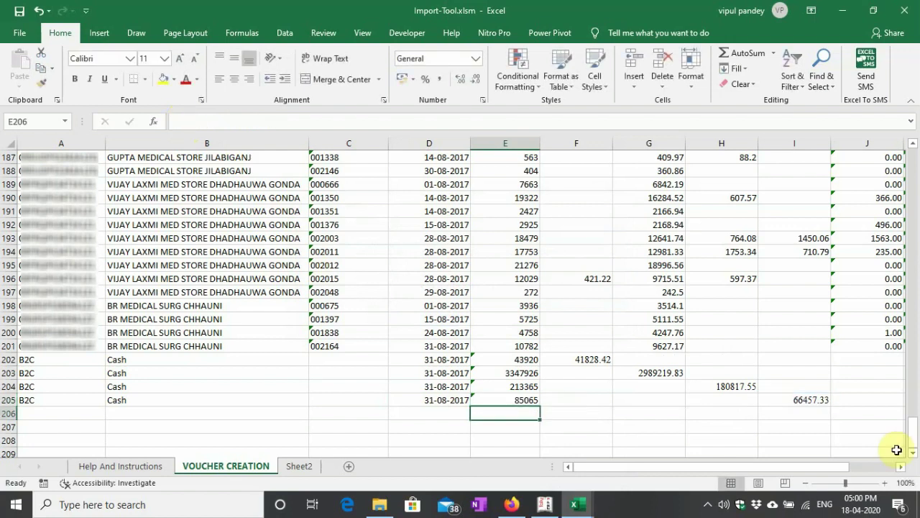
# - Fill the tax formulas of K201:L201 down through row 205 for the four B2C cash rows
pyautogui.moveTo(826, 463); pyautogui.dragTo(875, 467)
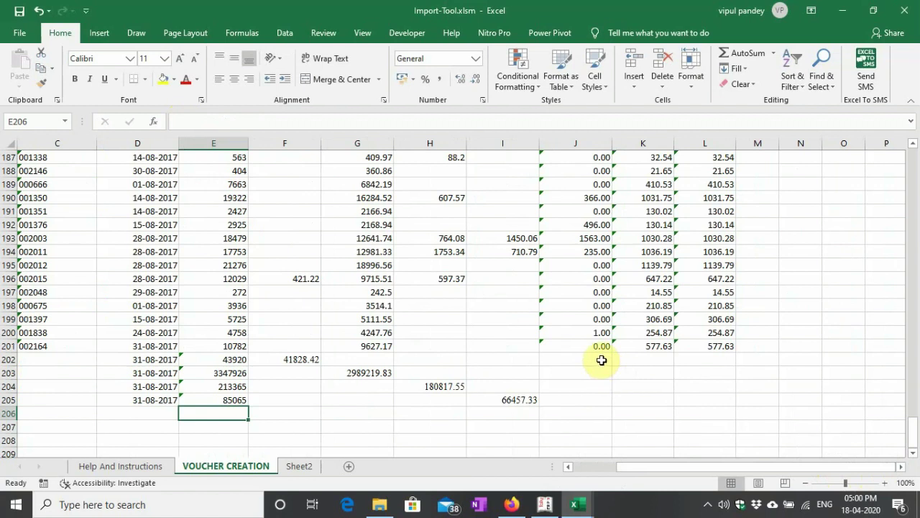
pyautogui.click(656, 361)
pyautogui.click(657, 344)
pyautogui.moveTo(675, 352); pyautogui.dragTo(736, 407)
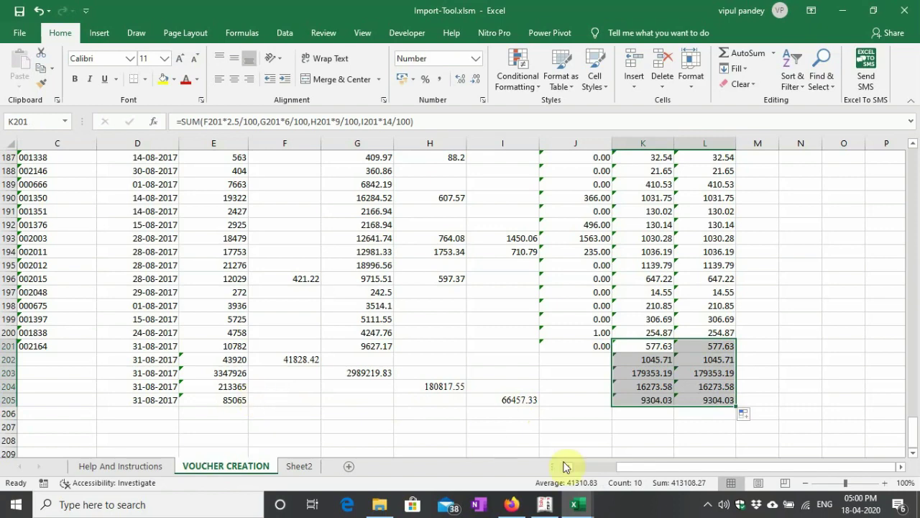
# - Run Create Voucher to import the sheet's sales vouchers into My Demo Company and close the response message
pyautogui.moveTo(627, 471); pyautogui.dragTo(545, 467)
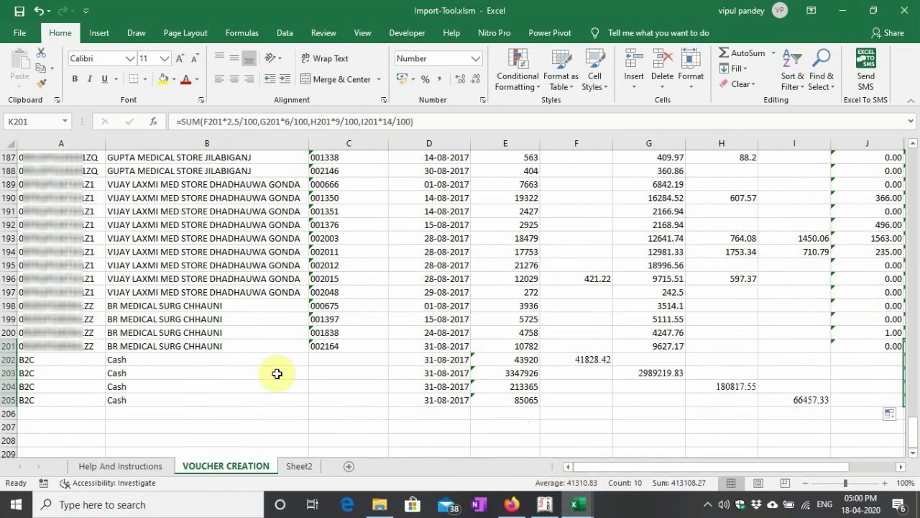
pyautogui.scroll(7, 276, 371)
pyautogui.scroll(20, 275, 370)
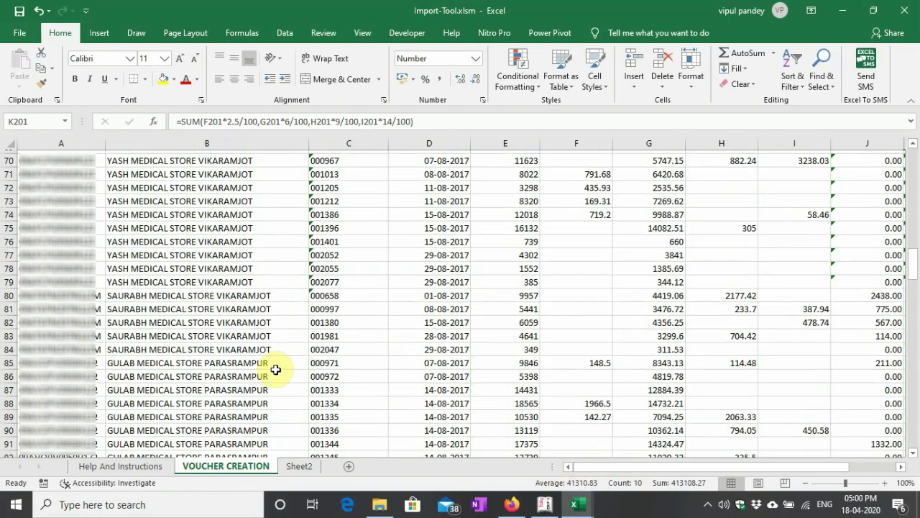
pyautogui.scroll(13, 275, 370)
pyautogui.scroll(-7, 462, 353)
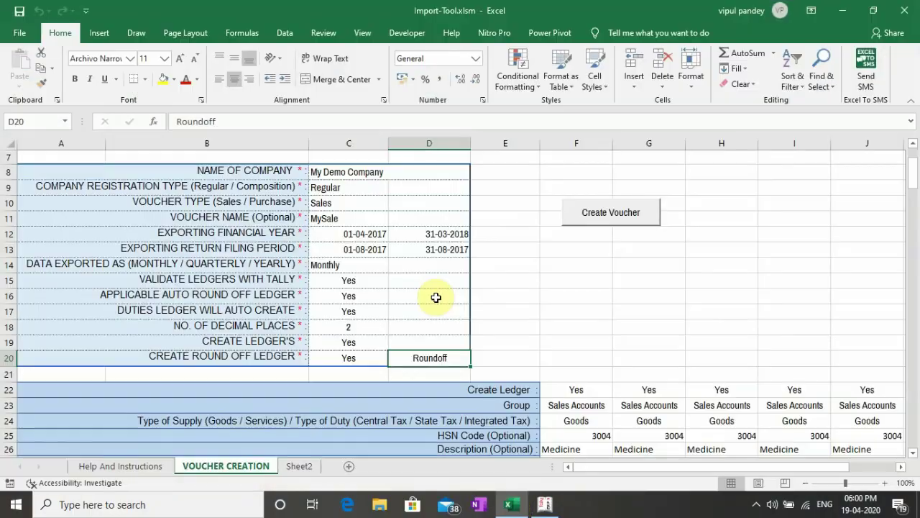
pyautogui.scroll(2, 537, 293)
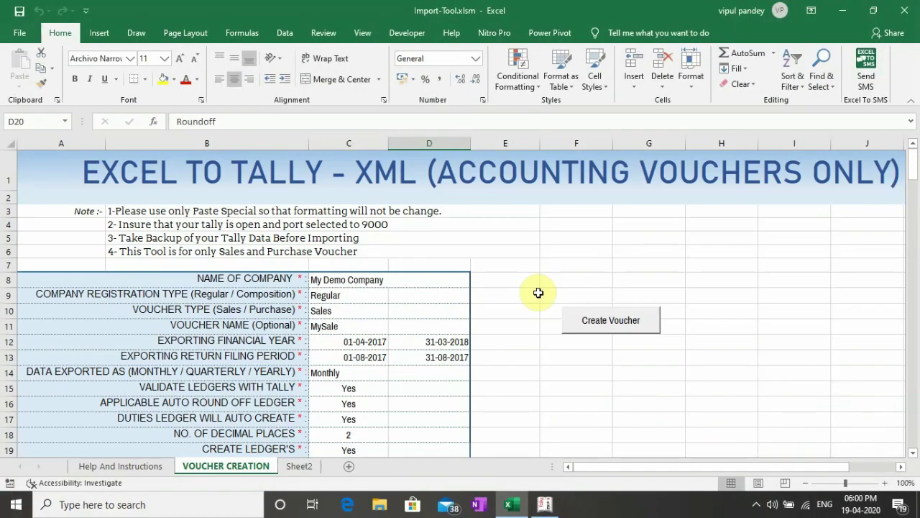
pyautogui.scroll(-1, 539, 292)
pyautogui.scroll(-1, 538, 293)
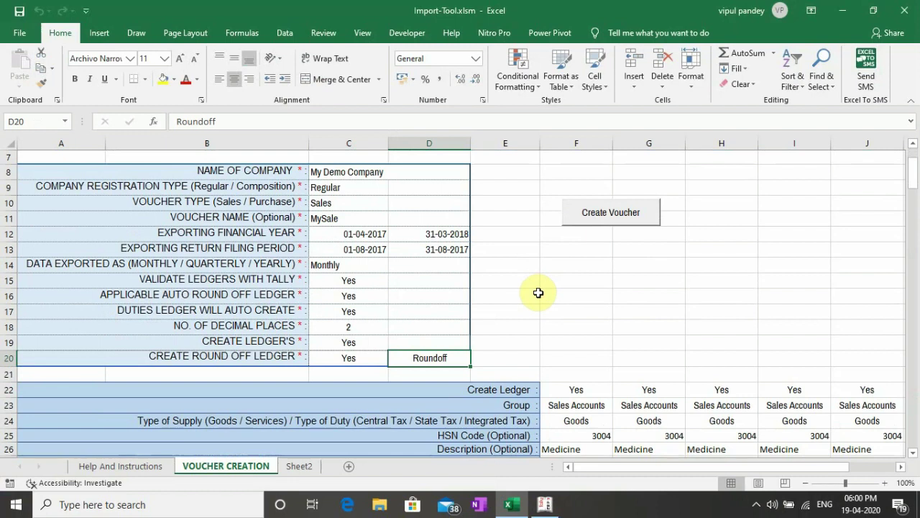
pyautogui.click(627, 216)
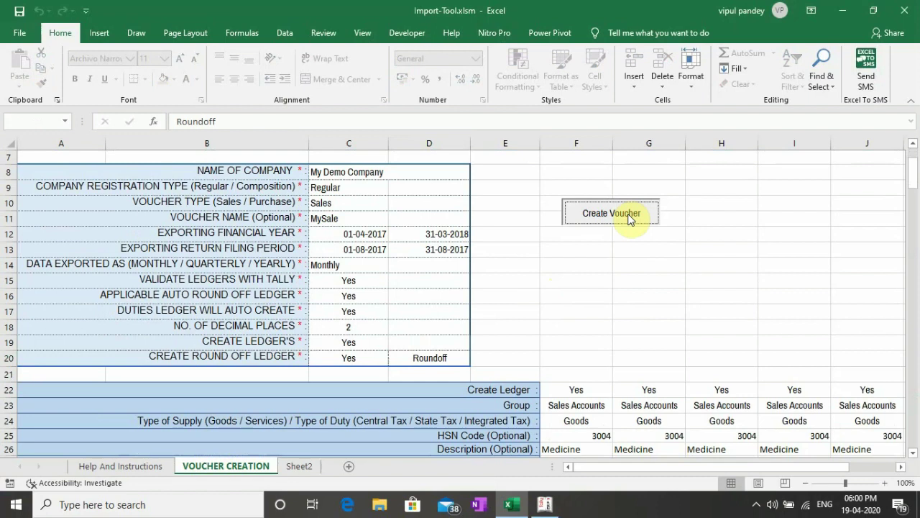
pyautogui.click(630, 218)
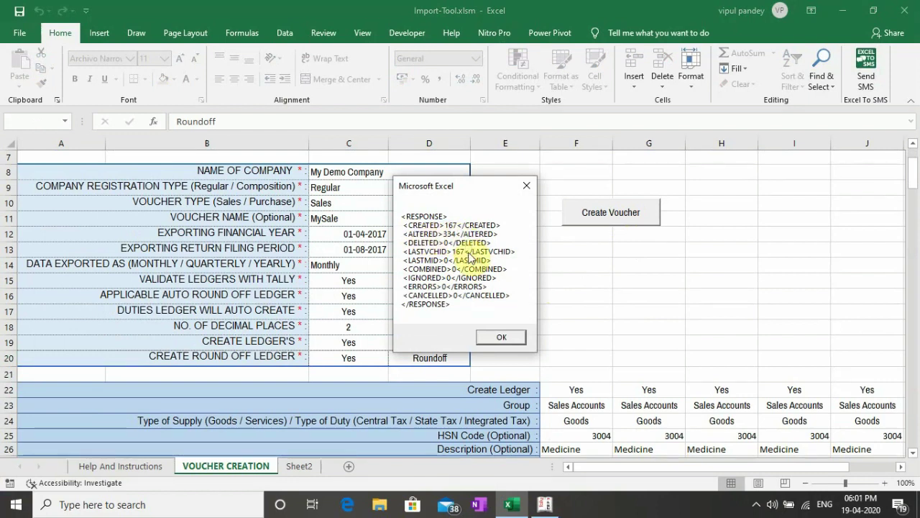
pyautogui.click(492, 338)
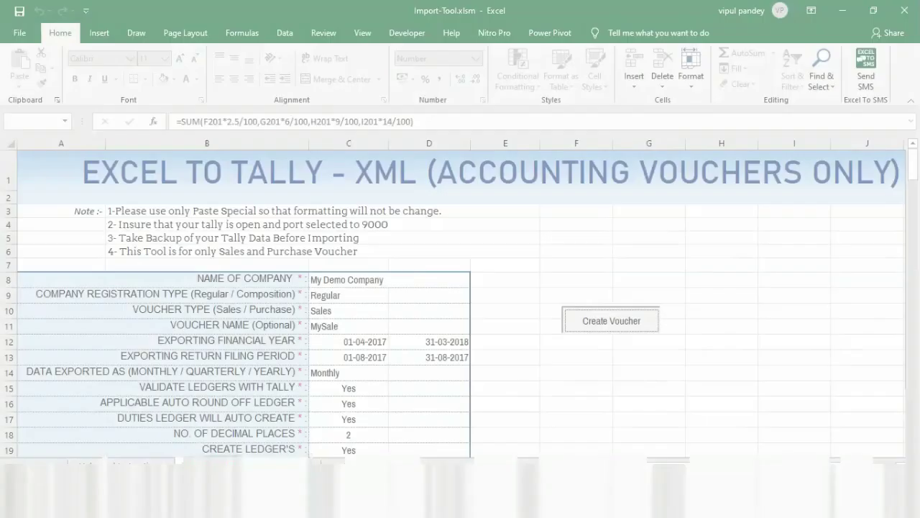
pyautogui.click(612, 323)
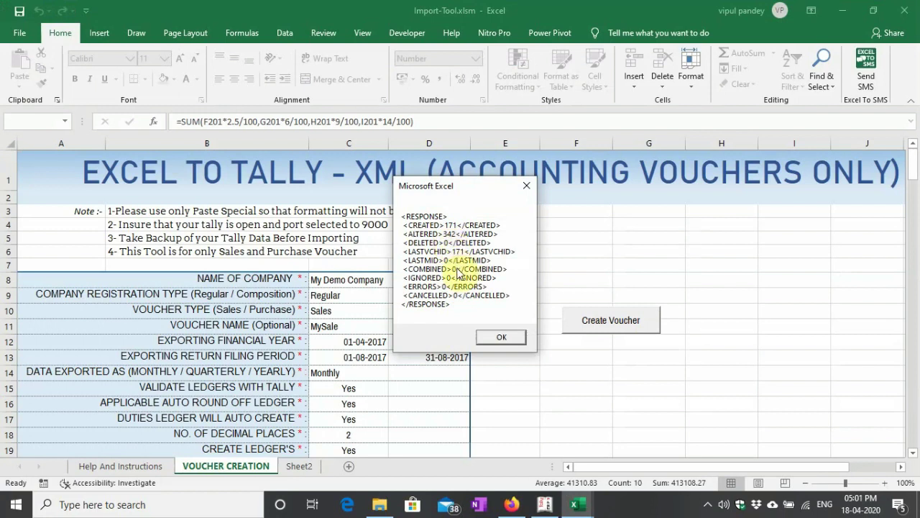
pyautogui.click(491, 338)
# - Switch to Tally.ERP 9 and open August's voucher list from the Sales Register
pyautogui.click(544, 504)
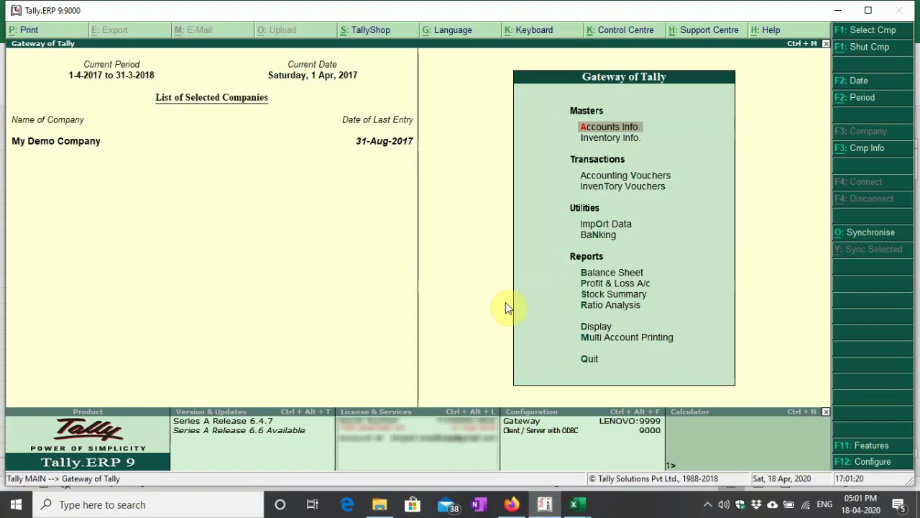
pyautogui.press('d')
pyautogui.press('a')
pyautogui.press('s')
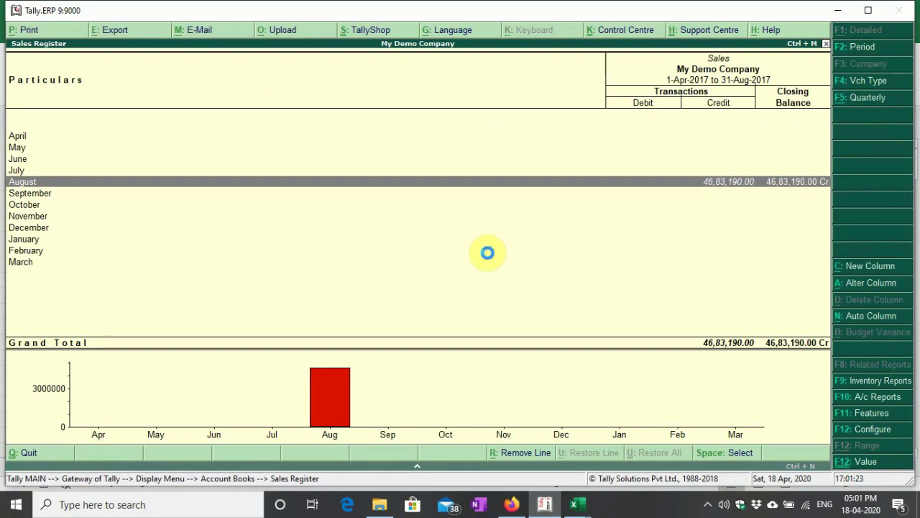
pyautogui.press('Return')
# - Examine the imported MySale vouchers in the August 2017 voucher register
pyautogui.press('Down')
pyautogui.press('Down')
pyautogui.press('Down')
pyautogui.press('Down')
pyautogui.press('Down')
pyautogui.press('Down')
pyautogui.press('Down')
pyautogui.press('Down')
pyautogui.press('Down')
pyautogui.press('Down')
pyautogui.press('Down')
pyautogui.press('Down')
pyautogui.press('Down')
pyautogui.press('Down')
pyautogui.press('Down')
pyautogui.press('Down')
pyautogui.press('Down')
pyautogui.press('Down')
pyautogui.press('Down')
pyautogui.press('Down')
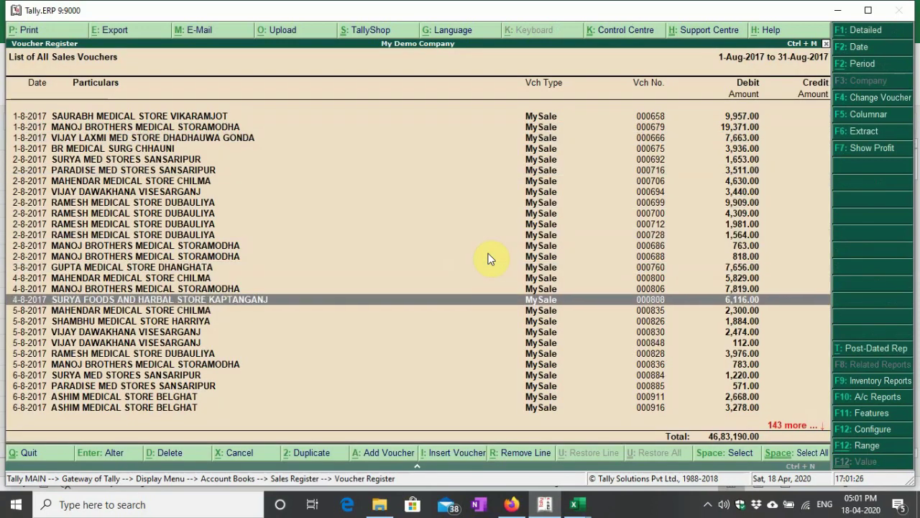
# - Examine the remaining August 2017 vouchers down to the Cash entries dated 31-8-2017 at the end of the register
pyautogui.press('Down')
pyautogui.press('Down')
pyautogui.press('Down')
pyautogui.press('Down')
pyautogui.press('Down')
pyautogui.press('Down')
pyautogui.press('Down')
pyautogui.press('Down')
pyautogui.press('Down')
pyautogui.press('Down')
pyautogui.press('Down')
pyautogui.press('Down')
pyautogui.press('Down')
pyautogui.press('Down')
pyautogui.press('Down')
pyautogui.press('Down')
pyautogui.press('Down')
pyautogui.press('Down')
pyautogui.press('Down')
pyautogui.press('Down')
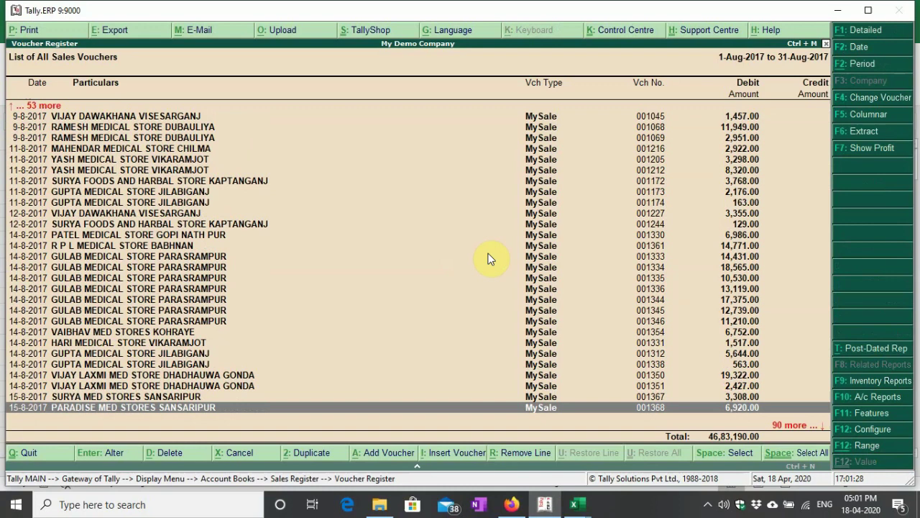
pyautogui.press('Down')
pyautogui.press('Down')
pyautogui.press('Down')
pyautogui.press('Down')
pyautogui.press('Down')
pyautogui.press('Down')
pyautogui.press('Down')
pyautogui.press('Down')
pyautogui.press('Down')
pyautogui.press('Down')
pyautogui.press('Down')
pyautogui.press('Down')
pyautogui.press('Down')
pyautogui.press('Down')
pyautogui.press('Down')
pyautogui.press('Down')
pyautogui.press('Down')
pyautogui.press('Down')
pyautogui.press('Down')
pyautogui.press('Down')
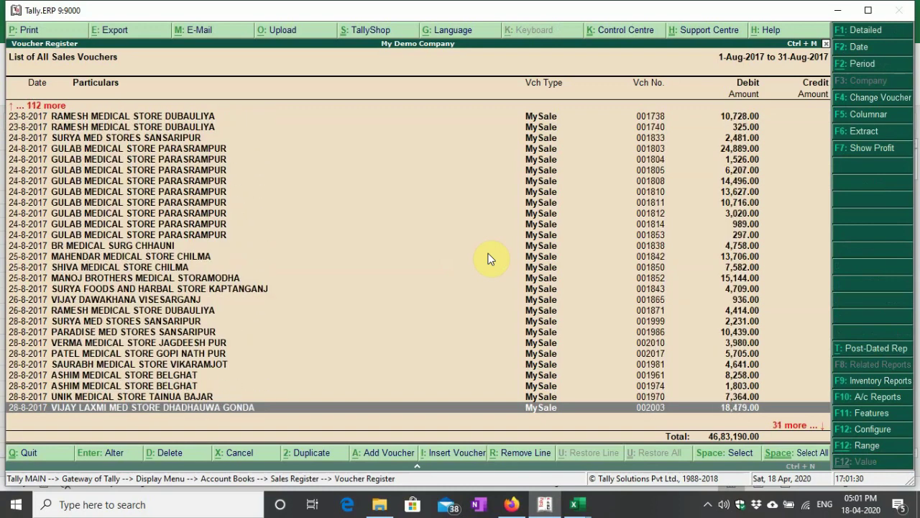
pyautogui.press('Down')
pyautogui.press('Down')
pyautogui.press('Up')
pyautogui.press('Up')
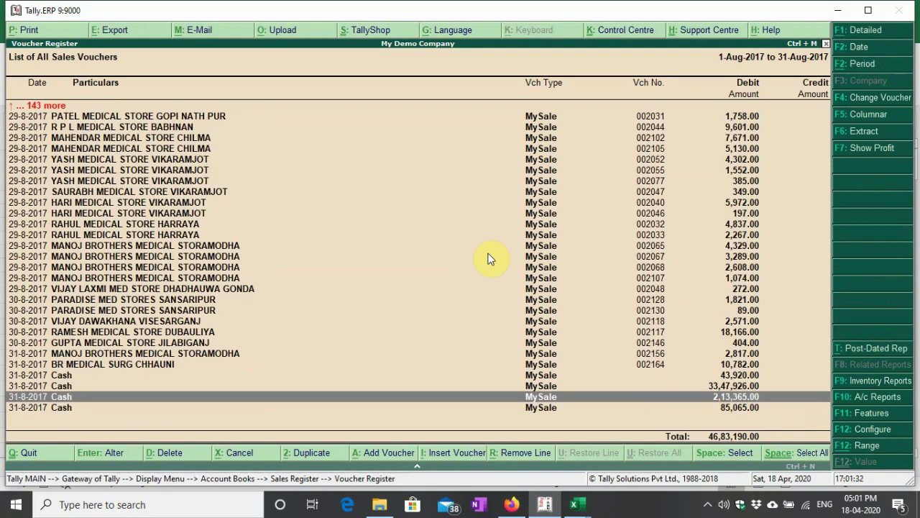
pyautogui.press('Down')
# - Review the August 2017 sales vouchers in reverse order, back to the first entry dated 1-8-2017
pyautogui.press('Up')
pyautogui.press('Up')
pyautogui.press('Up')
pyautogui.press('Up')
pyautogui.press('Up')
pyautogui.press('Up')
pyautogui.press('Up')
pyautogui.press('Up')
pyautogui.press('Up')
pyautogui.press('Up')
pyautogui.press('Up')
pyautogui.press('Up')
pyautogui.press('Up')
pyautogui.press('Up')
pyautogui.press('Up')
pyautogui.press('Up')
pyautogui.press('Up')
pyautogui.press('Up')
pyautogui.press('Up')
pyautogui.press('Up')
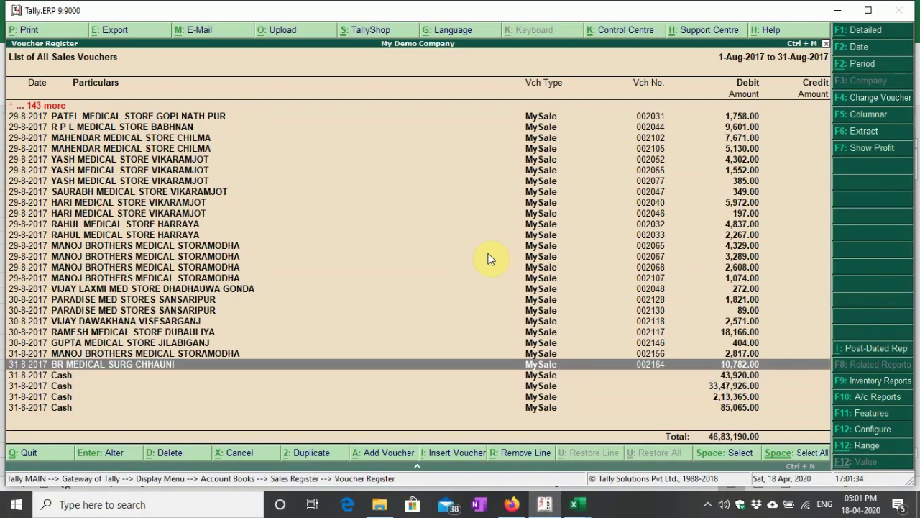
pyautogui.press('Up')
pyautogui.press('Up')
pyautogui.press('Up')
pyautogui.press('Up')
pyautogui.press('Up')
pyautogui.press('Up')
pyautogui.press('Up')
pyautogui.press('Up')
pyautogui.press('Up')
pyautogui.press('Up')
pyautogui.press('Up')
pyautogui.press('Up')
pyautogui.press('Up')
pyautogui.press('Up')
pyautogui.press('Up')
pyautogui.press('Up')
pyautogui.press('Up')
pyautogui.press('Up')
pyautogui.press('Up')
pyautogui.press('Up')
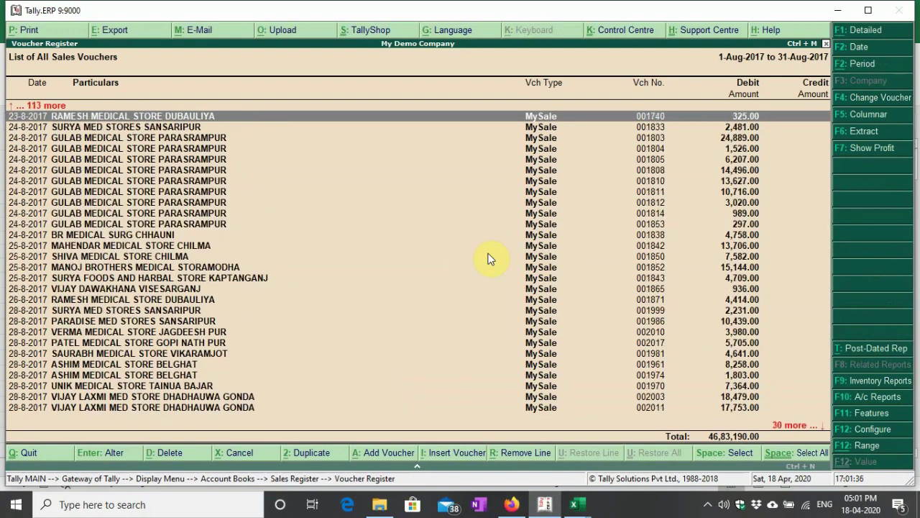
pyautogui.press('Up')
pyautogui.press('Up')
pyautogui.press('Up')
pyautogui.press('Up')
pyautogui.press('Up')
pyautogui.press('Up')
pyautogui.press('Up')
pyautogui.press('Up')
pyautogui.press('Up')
pyautogui.press('Up')
pyautogui.press('Up')
pyautogui.press('Up')
pyautogui.press('Up')
pyautogui.press('Up')
pyautogui.press('Up')
pyautogui.press('Up')
pyautogui.press('Up')
pyautogui.press('Up')
pyautogui.press('Up')
pyautogui.press('Up')
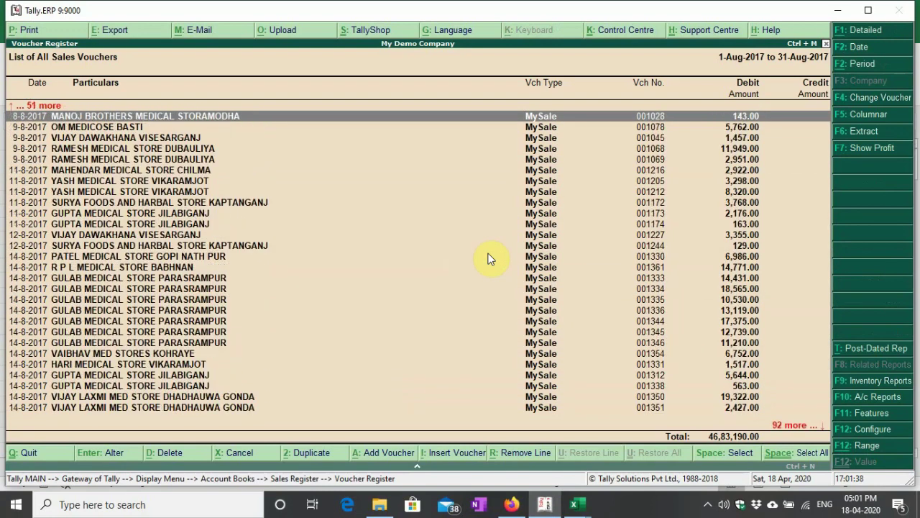
pyautogui.press('Up')
pyautogui.press('Up')
pyautogui.press('Up')
pyautogui.press('Up')
pyautogui.press('Up')
pyautogui.press('Up')
pyautogui.press('Up')
pyautogui.press('Up')
pyautogui.press('Up')
pyautogui.press('Up')
pyautogui.press('Up')
pyautogui.press('Up')
pyautogui.press('Up')
pyautogui.press('Up')
pyautogui.press('Up')
pyautogui.press('Up')
pyautogui.press('Up')
pyautogui.press('Up')
pyautogui.press('Up')
pyautogui.press('Up')
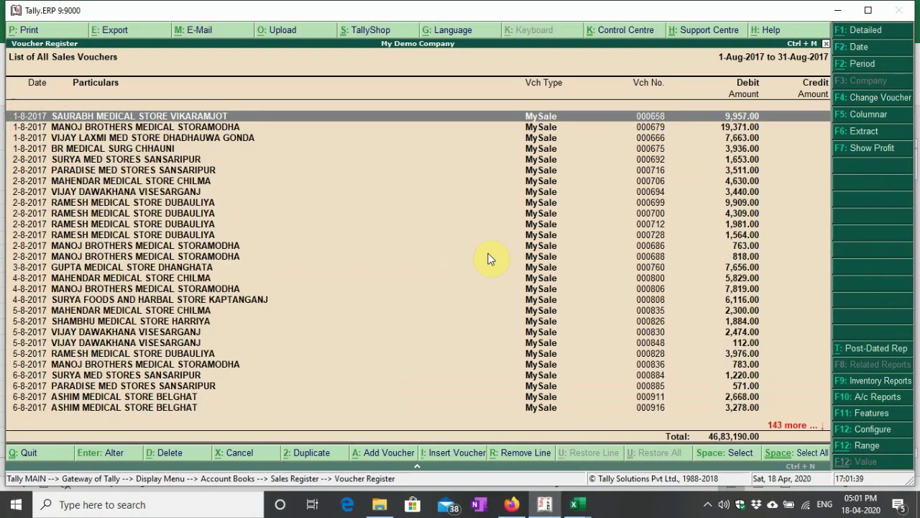
# - Close the voucher register and return to the Gateway of Tally
pyautogui.press('Escape')
pyautogui.press('Escape')
pyautogui.press('Escape')
pyautogui.press('Escape')
pyautogui.press('Escape')
pyautogui.press('Escape')
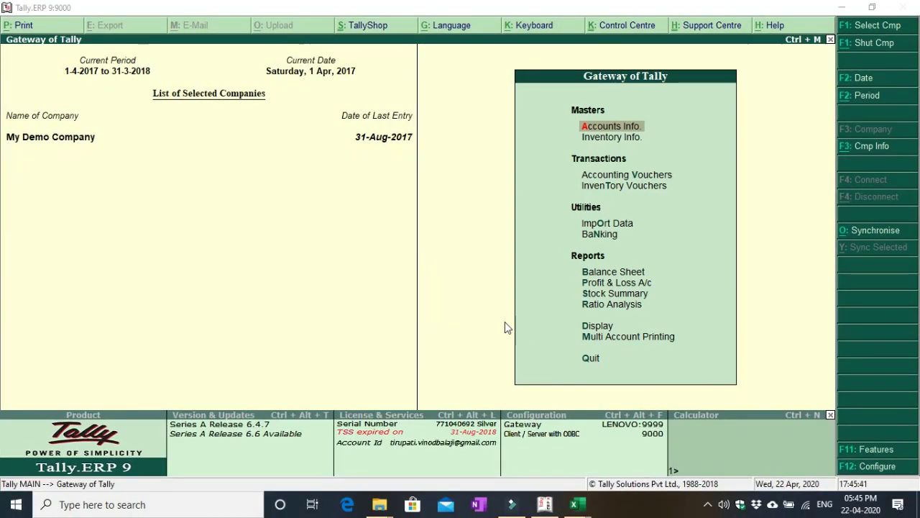
# - Open the first MySale voucher of 1-Aug-2017 from August's voucher list in the Sales Register
pyautogui.click(473, 315)
pyautogui.press('d')
pyautogui.press('a')
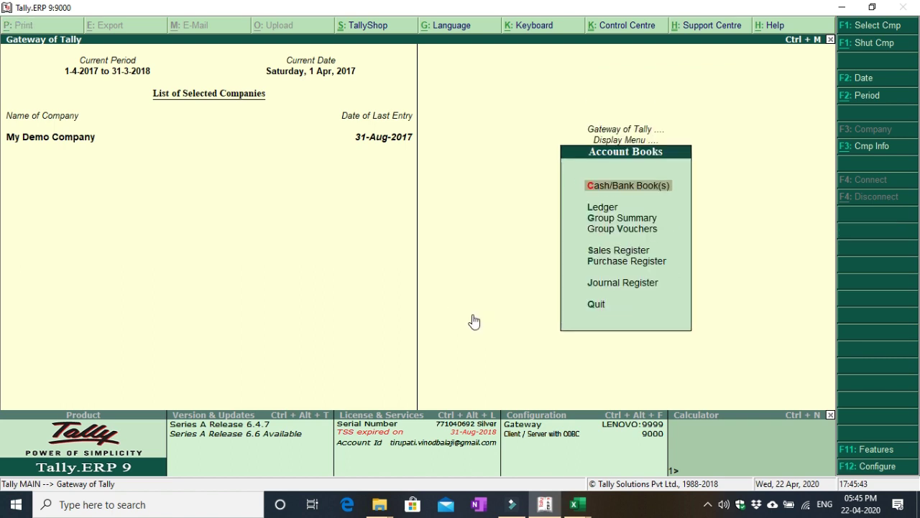
pyautogui.press('s')
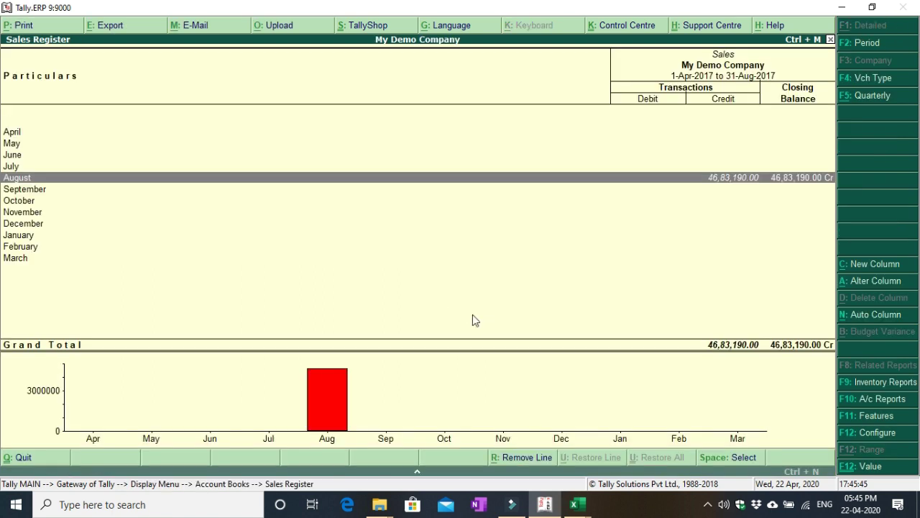
pyautogui.press('Return')
pyautogui.press('Return')
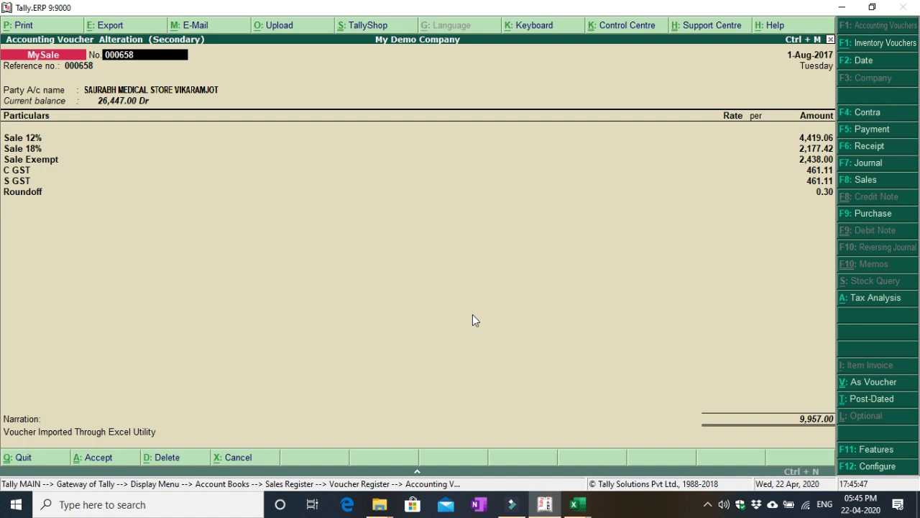
# - Check the party, sales, C GST, S GST and Roundoff entries of the opened MySale voucher and accept it without changes
pyautogui.press('Return')
pyautogui.press('Return')
pyautogui.press('Return')
pyautogui.press('Return')
pyautogui.press('Return')
pyautogui.press('Return')
pyautogui.press('Return')
pyautogui.press('Return')
pyautogui.press('Return')
pyautogui.press('Return')
pyautogui.press('Return')
pyautogui.press('Return')
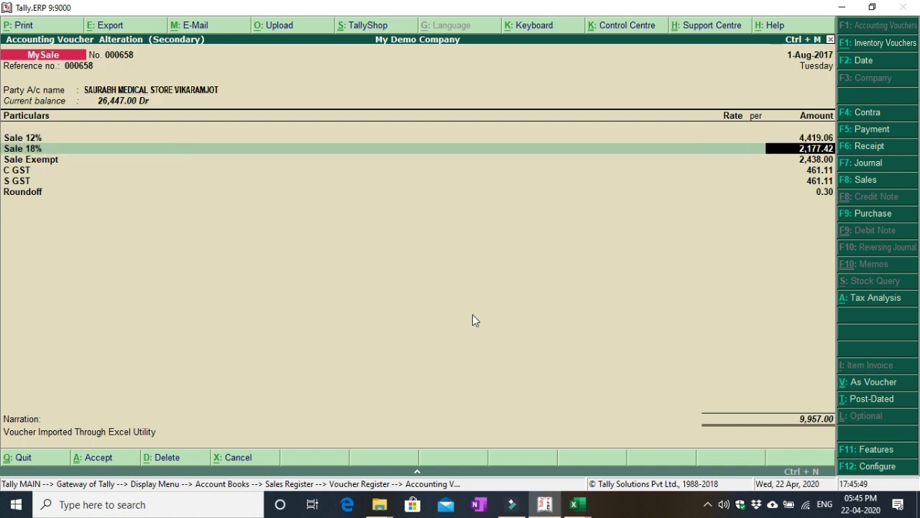
pyautogui.press('Return')
pyautogui.press('Return')
pyautogui.press('Return')
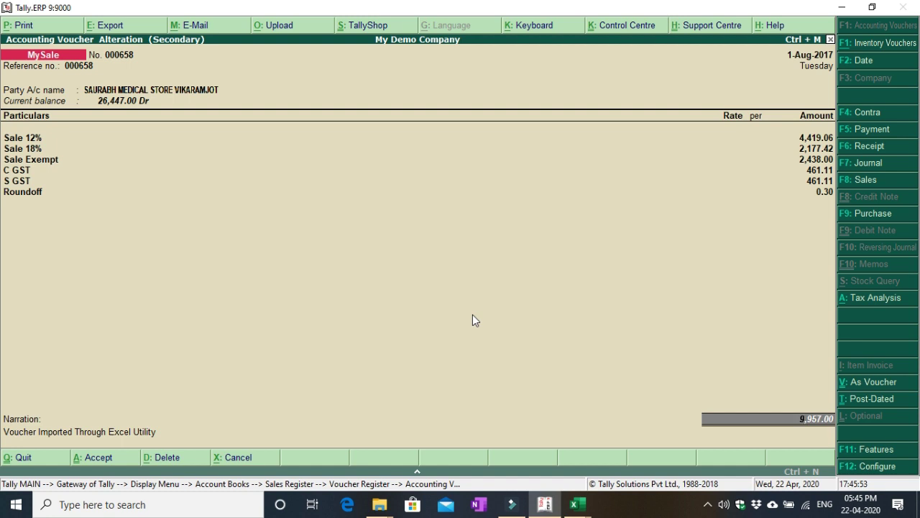
pyautogui.press('Return')
pyautogui.press('Return')
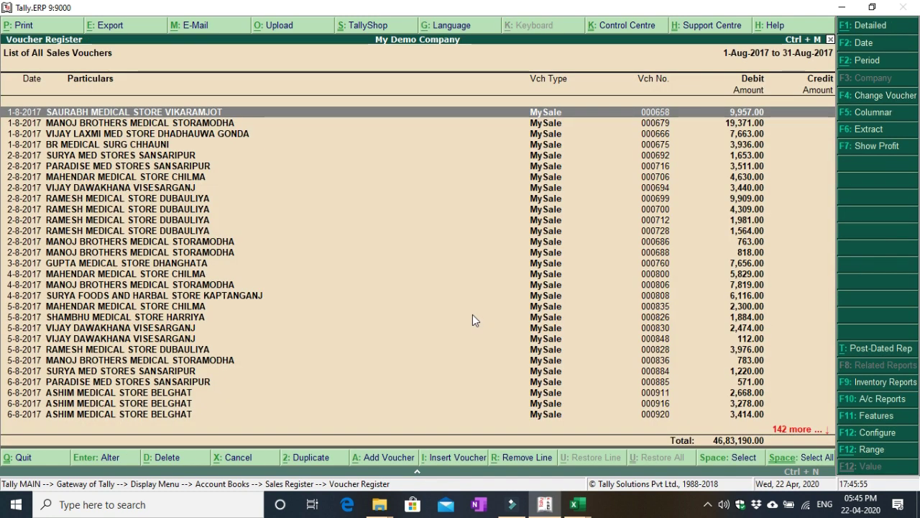
# - Highlight the second MySale voucher dated 1-8-2017 in August's voucher list
pyautogui.press('Down')
pyautogui.press('Down')
pyautogui.press('Down')
pyautogui.press('Up')
pyautogui.press('Up')
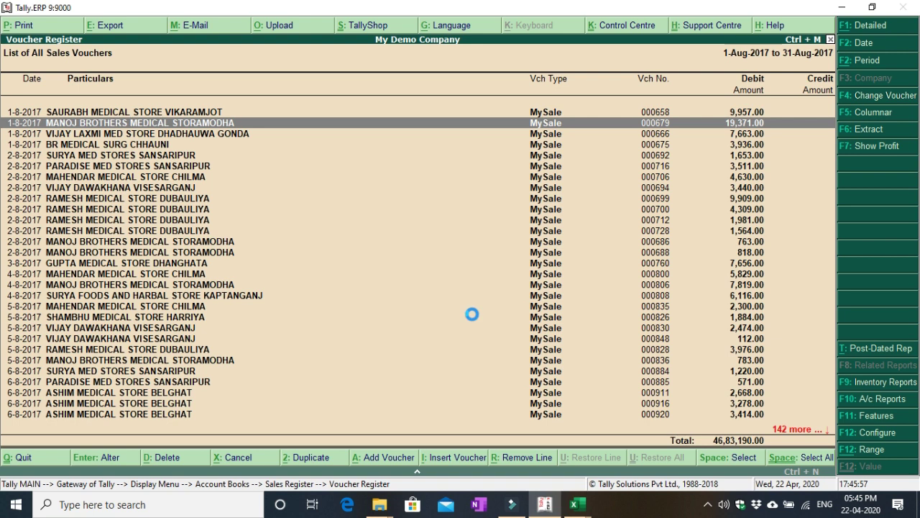
# - Open the second MySale voucher of 1-8-2017, check its GST-rate sales and tax entries, and quit without saving
pyautogui.press('Return')
pyautogui.press('Escape')
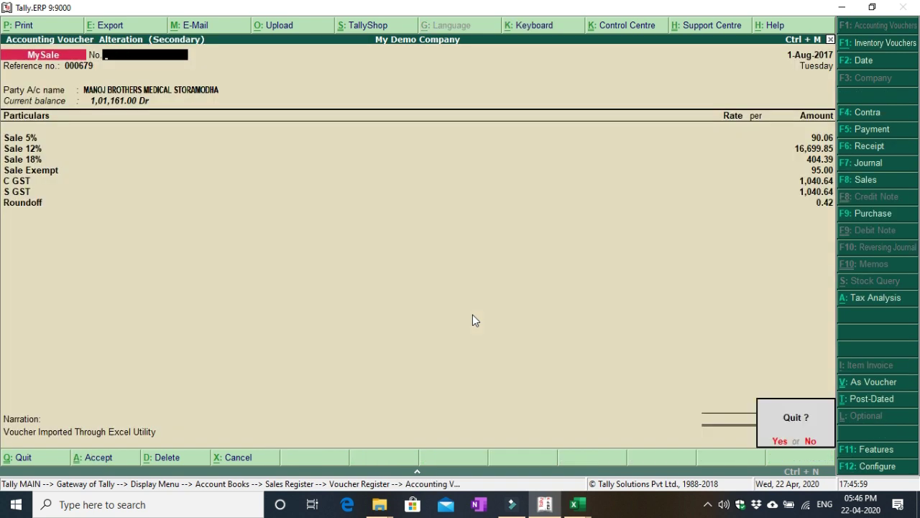
pyautogui.press('Return')
# - Open the third MySale voucher dated 2-8-2017, check its entries, and quit back to the voucher list
pyautogui.press('Down')
pyautogui.press('Down')
pyautogui.press('Down')
pyautogui.press('Down')
pyautogui.press('Down')
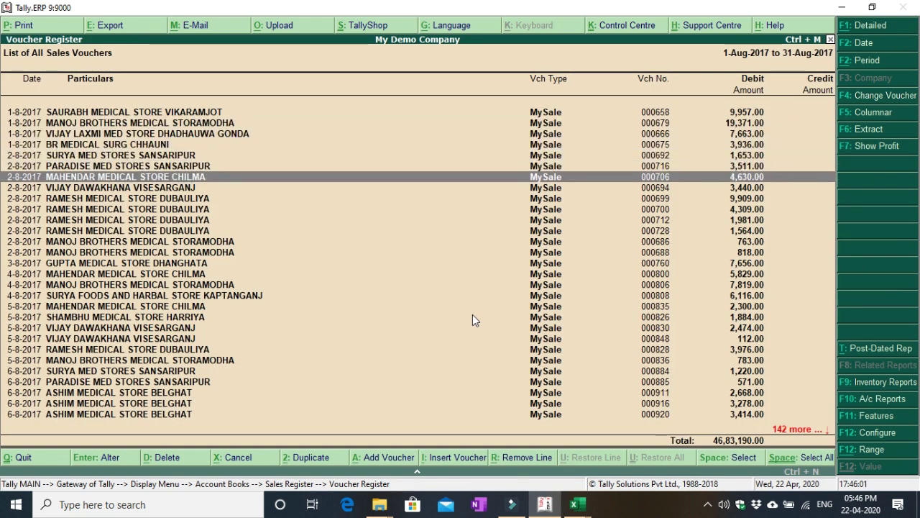
pyautogui.press('Return')
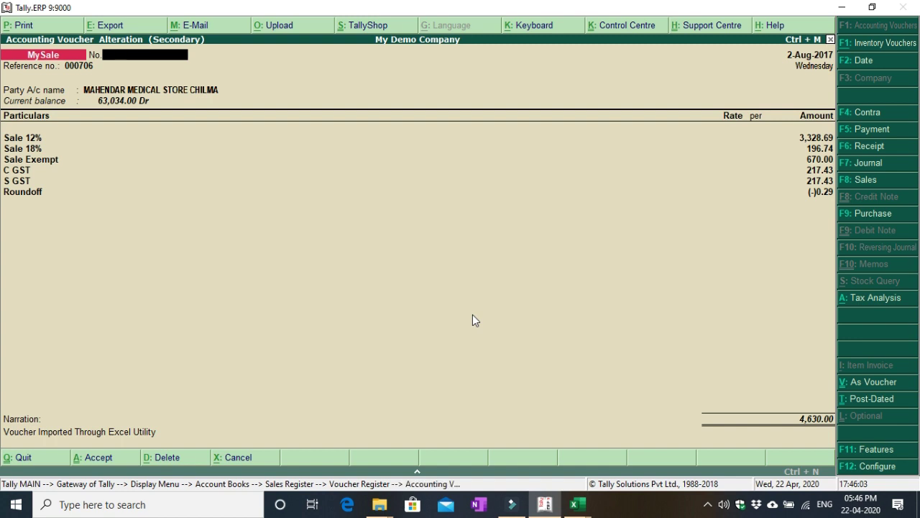
pyautogui.press('Escape')
pyautogui.press('Return')
# - Examine the remaining August sales vouchers in the register down to the end of the list
pyautogui.press('Down')
pyautogui.press('Down')
pyautogui.press('Down')
pyautogui.press('Down')
pyautogui.press('Down')
pyautogui.press('Down')
pyautogui.press('Down')
pyautogui.press('Down')
pyautogui.press('Down')
pyautogui.press('Down')
pyautogui.press('Down')
pyautogui.press('Down')
pyautogui.press('Down')
pyautogui.press('Down')
pyautogui.press('Down')
pyautogui.press('Down')
pyautogui.press('Down')
pyautogui.press('Down')
pyautogui.press('Down')
pyautogui.press('Down')
pyautogui.press('Down')
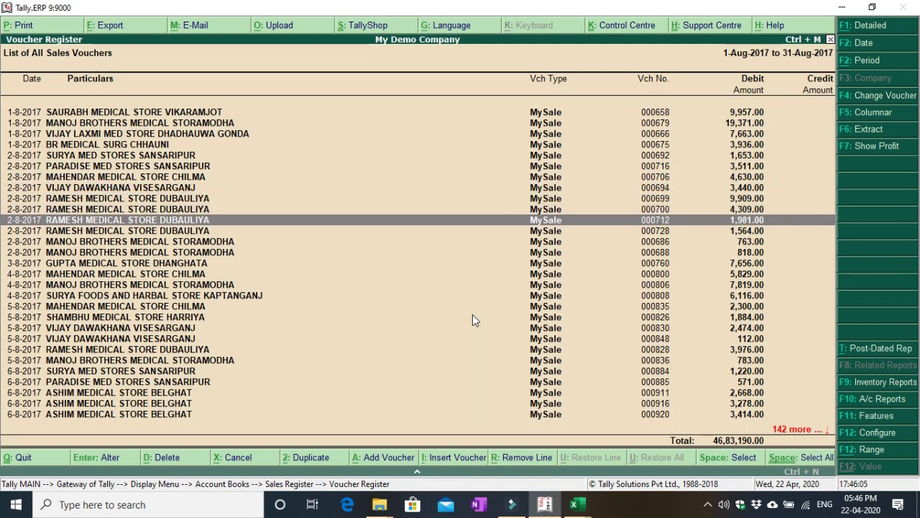
pyautogui.press('Down')
pyautogui.press('Down')
pyautogui.press('Down')
pyautogui.press('Down')
pyautogui.press('Down')
pyautogui.press('Down')
pyautogui.press('Down')
pyautogui.press('Down')
pyautogui.press('Down')
pyautogui.press('Down')
pyautogui.press('Down')
pyautogui.press('Down')
pyautogui.press('Down')
pyautogui.press('Down')
pyautogui.press('Down')
pyautogui.press('Down')
pyautogui.press('Down')
pyautogui.press('Down')
pyautogui.press('Down')
pyautogui.press('Down')
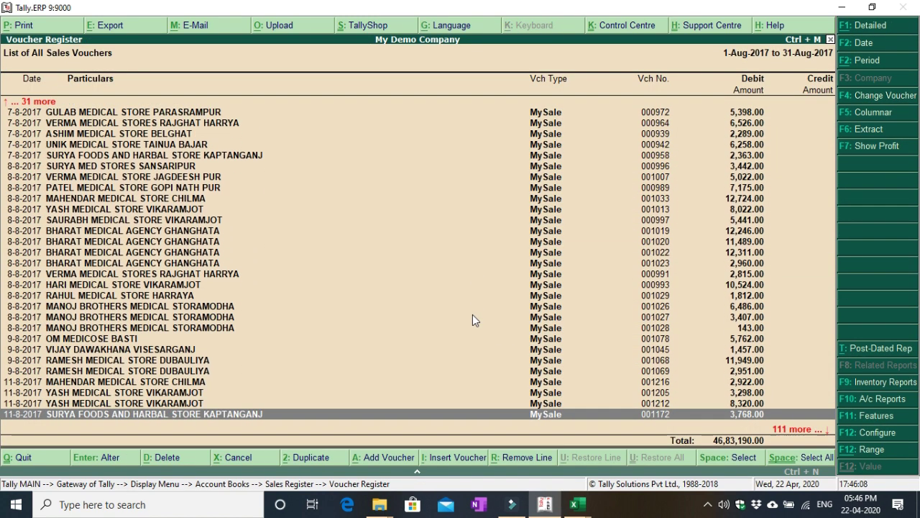
pyautogui.press('Down')
pyautogui.press('Down')
pyautogui.press('Down')
pyautogui.press('Down')
pyautogui.press('Down')
pyautogui.press('Down')
pyautogui.press('Down')
pyautogui.press('Down')
pyautogui.press('Down')
pyautogui.press('Down')
pyautogui.press('Down')
pyautogui.press('Down')
pyautogui.press('Down')
pyautogui.press('Down')
pyautogui.press('Down')
pyautogui.press('Down')
pyautogui.press('Down')
pyautogui.press('Down')
pyautogui.press('Down')
pyautogui.press('Down')
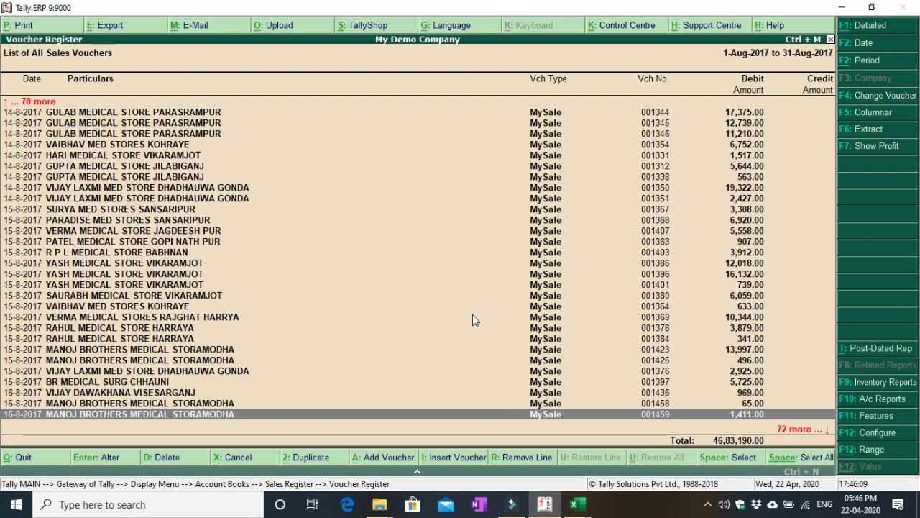
pyautogui.press('Down')
pyautogui.press('Down')
pyautogui.press('Down')
pyautogui.press('Down')
pyautogui.press('Down')
pyautogui.press('Down')
pyautogui.press('Down')
pyautogui.press('Down')
pyautogui.press('Down')
pyautogui.press('Down')
pyautogui.press('Down')
pyautogui.press('Down')
pyautogui.press('Down')
pyautogui.press('Down')
pyautogui.press('Down')
pyautogui.press('Down')
pyautogui.press('Down')
pyautogui.press('Down')
pyautogui.press('Down')
pyautogui.press('Down')
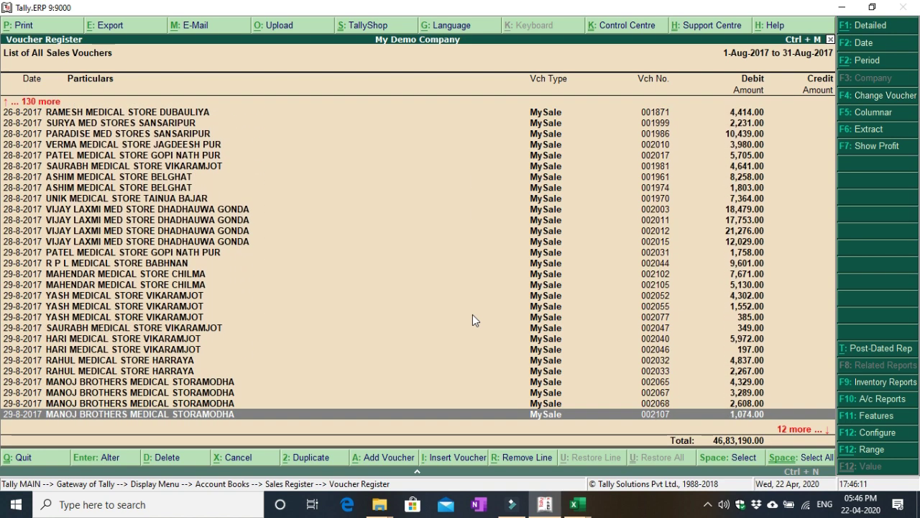
# - Open the first Cash MySale voucher dated 31-8-2017, check its sales, C GST, S GST and Roundoff entries, and quit it
pyautogui.press('Up')
pyautogui.press('Up')
pyautogui.press('Up')
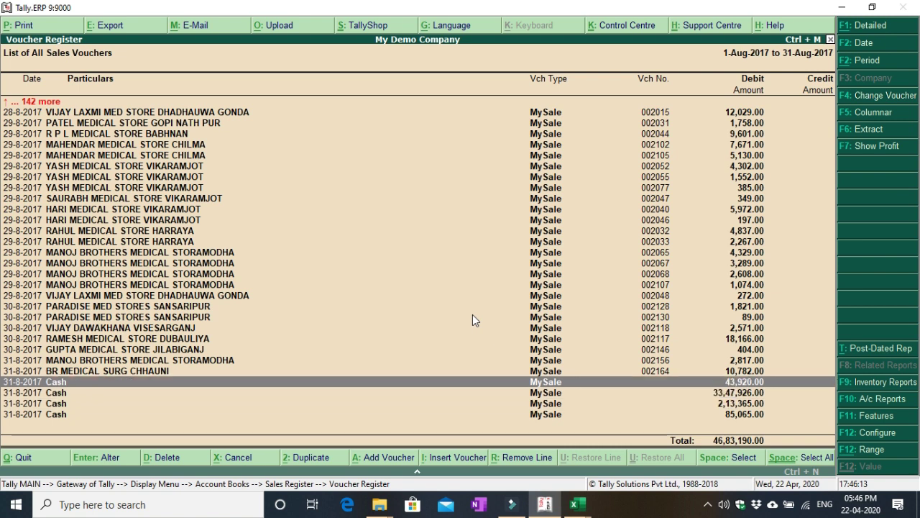
pyautogui.press('Return')
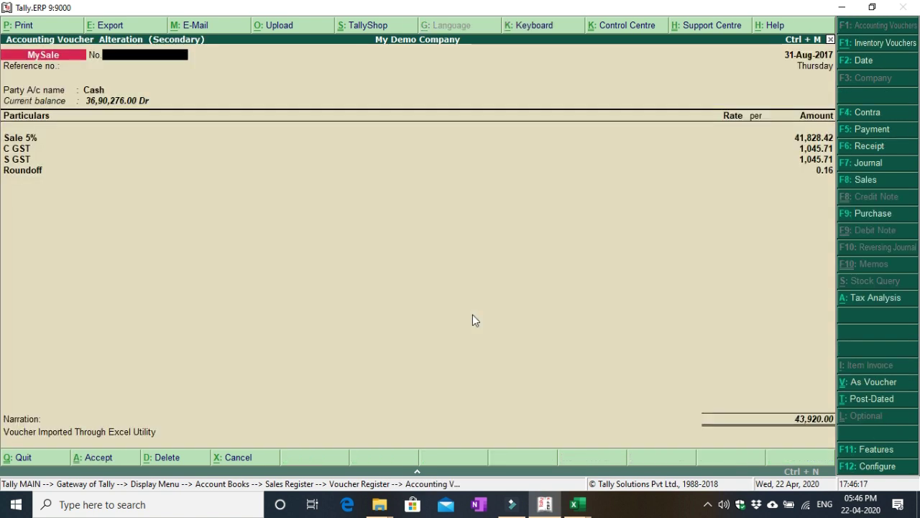
pyautogui.press('Escape')
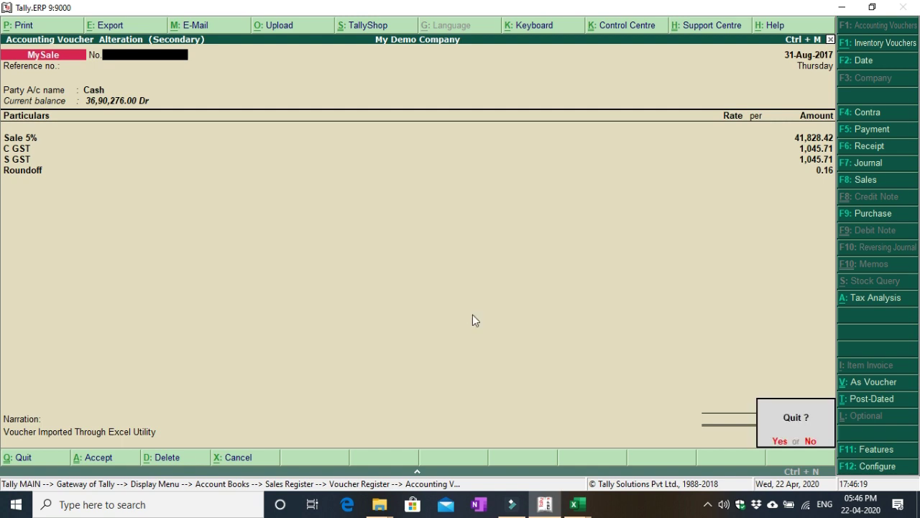
pyautogui.press('Return')
# - Close the voucher register and all reports behind it to return to the Gateway of Tally
pyautogui.press('Escape')
pyautogui.press('Escape')
pyautogui.press('Escape')
pyautogui.press('Escape')
pyautogui.press('Escape')
pyautogui.press('Escape')
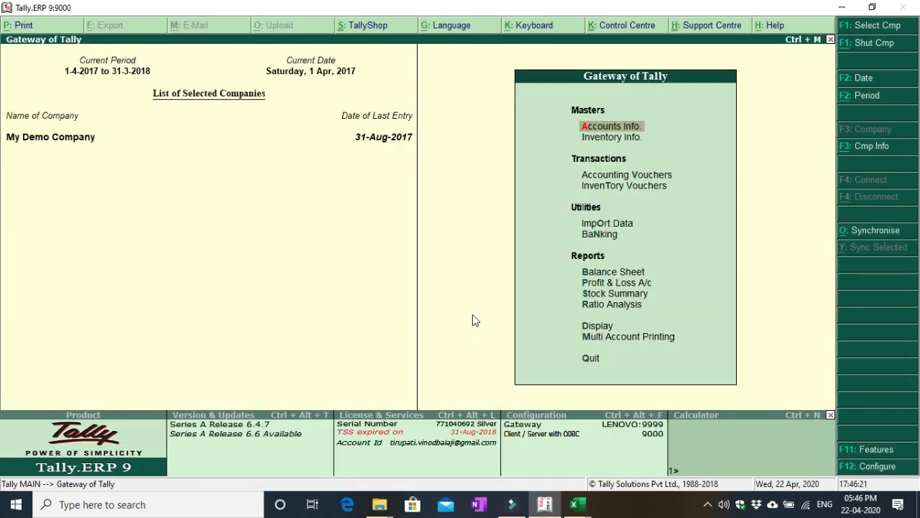
# - Open the Profit & Loss A/c in detailed view and highlight the Sale 28% ledger under Sales Accounts
pyautogui.press('p')
pyautogui.hotkey('alt', 'F1')
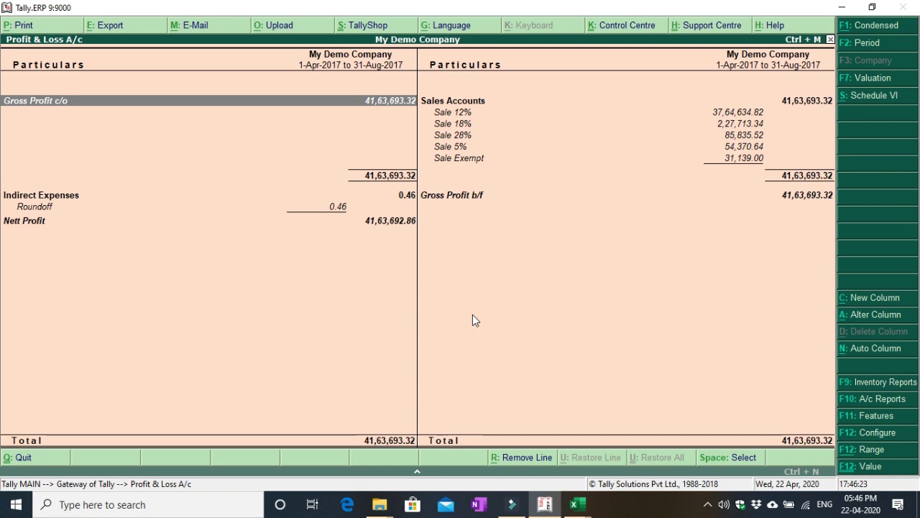
pyautogui.press('Right')
pyautogui.press('Down')
pyautogui.press('Down')
pyautogui.press('Down')
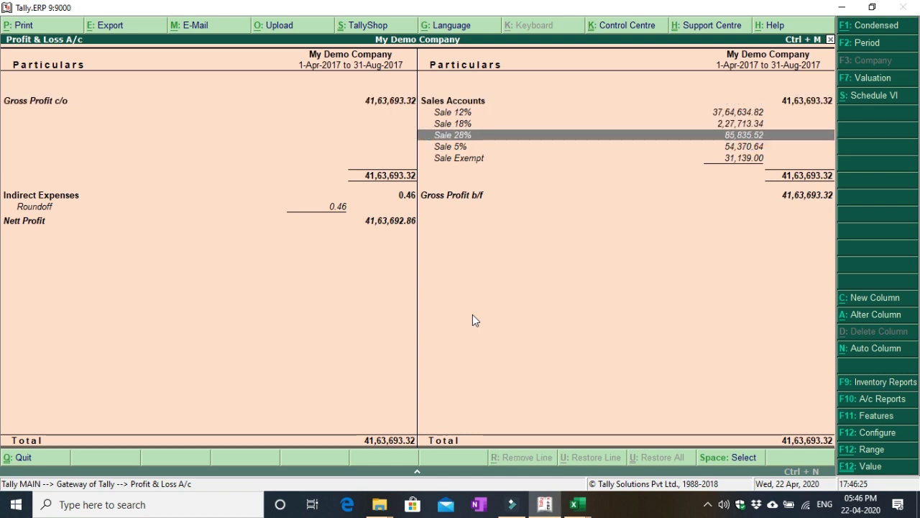
# - Examine the Sale 12%, 18%, 28%, 5% and Exempt ledgers under Sales Accounts, and close the Profit & Loss A/c
pyautogui.press('Up')
pyautogui.press('Up')
pyautogui.press('Up')
pyautogui.press('Down')
pyautogui.press('Down')
pyautogui.press('Down')
pyautogui.press('Down')
pyautogui.press('Down')
pyautogui.press('Up')
pyautogui.press('Up')
pyautogui.press('Up')
pyautogui.press('Down')
pyautogui.press('Down')
pyautogui.press('Down')
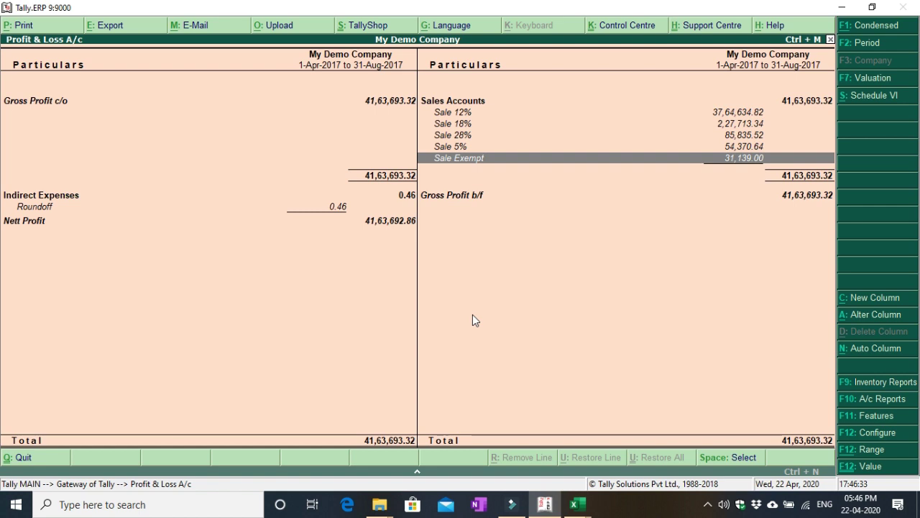
pyautogui.press('Up')
pyautogui.press('Up')
pyautogui.press('Up')
pyautogui.press('Up')
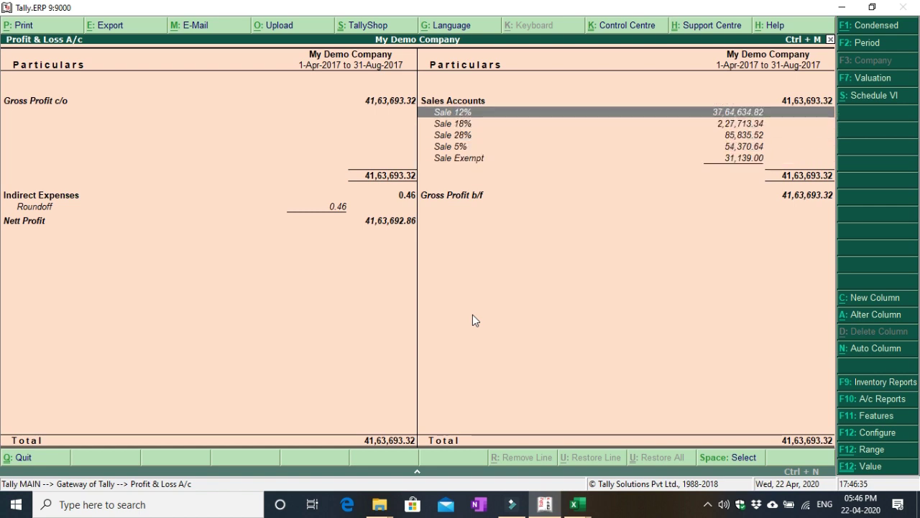
pyautogui.press('Escape')
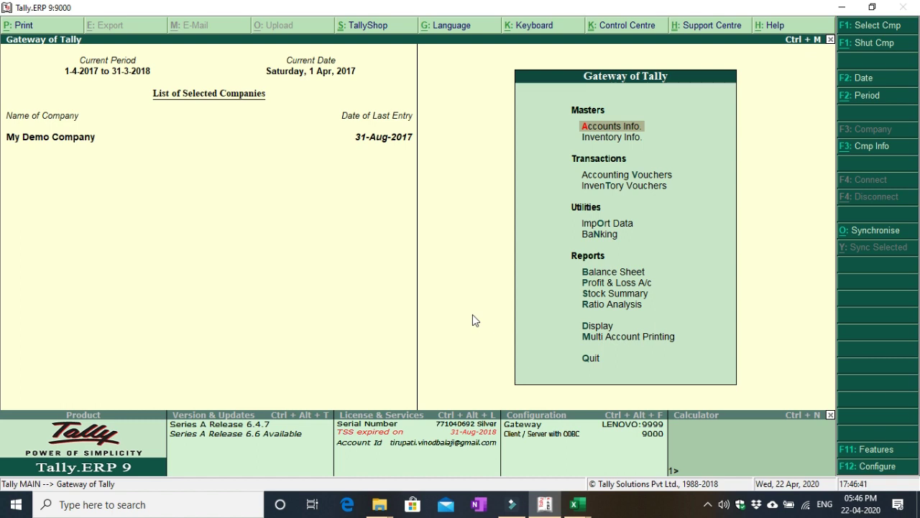
# - Open the Balance Sheet in detailed view and highlight Cash-in-Hand under Current Assets
pyautogui.press('b')
pyautogui.hotkey('alt', 'F1')
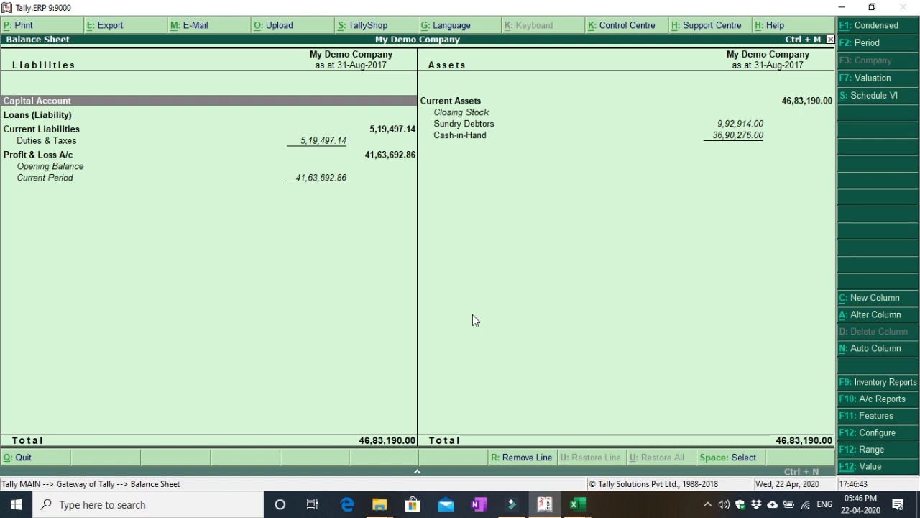
pyautogui.press('Right')
pyautogui.press('Down')
pyautogui.press('Down')
pyautogui.press('Down')
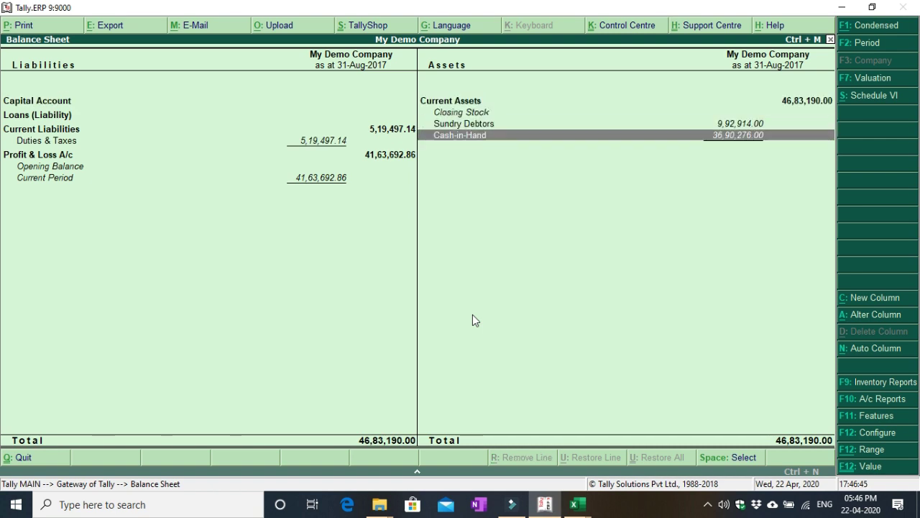
# - Drill down from Duties & Taxes to the C GST ledger's monthly summary and return to the Balance Sheet
pyautogui.press('Left')
pyautogui.press('Down')
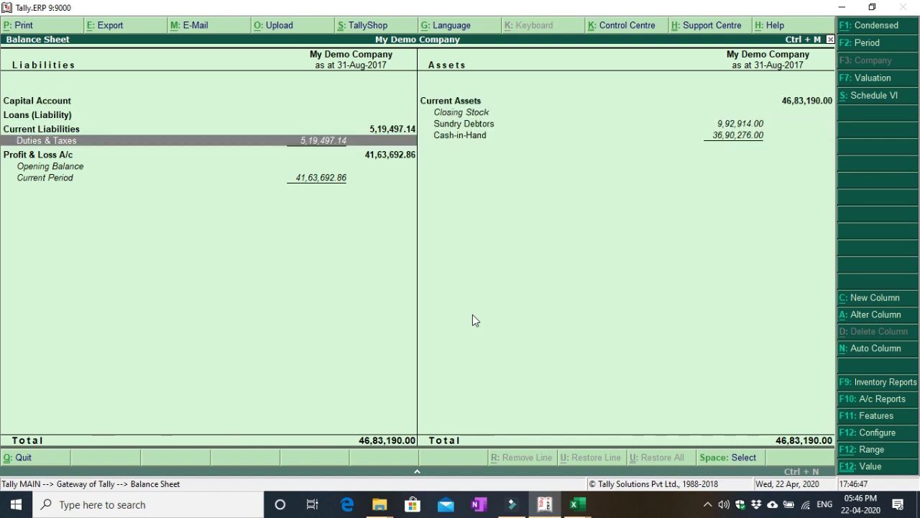
pyautogui.press('Return')
pyautogui.press('Return')
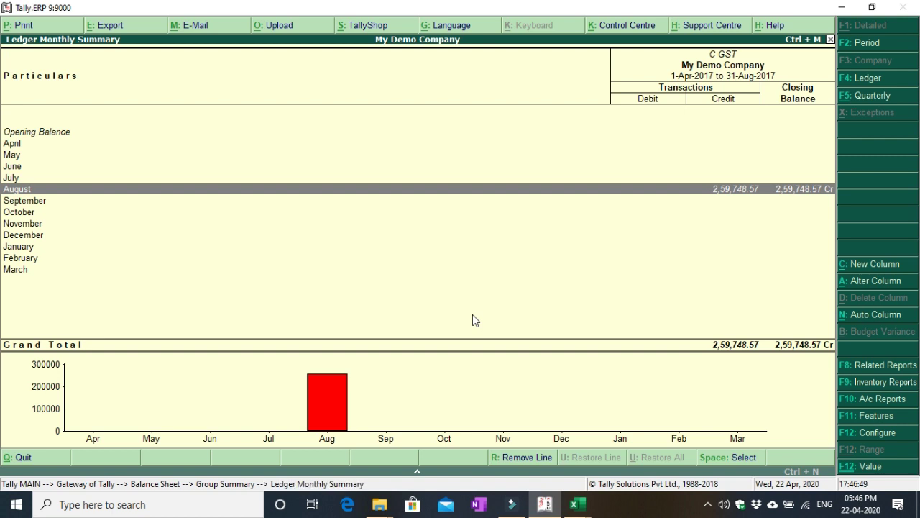
pyautogui.press('Escape')
pyautogui.press('Escape')
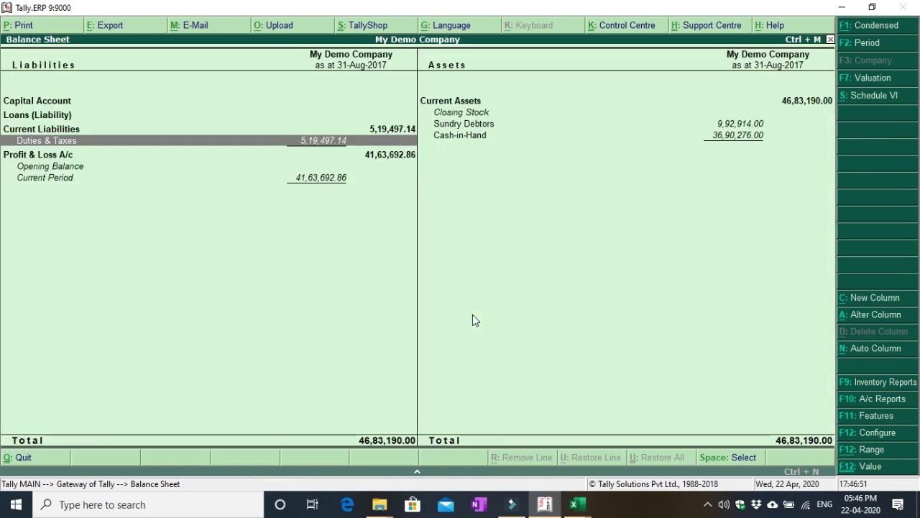
# - Check the Sundry Debtors and Cash-in-Hand lines under Current Assets in the Balance Sheet
pyautogui.press('Right')
pyautogui.press('Up')
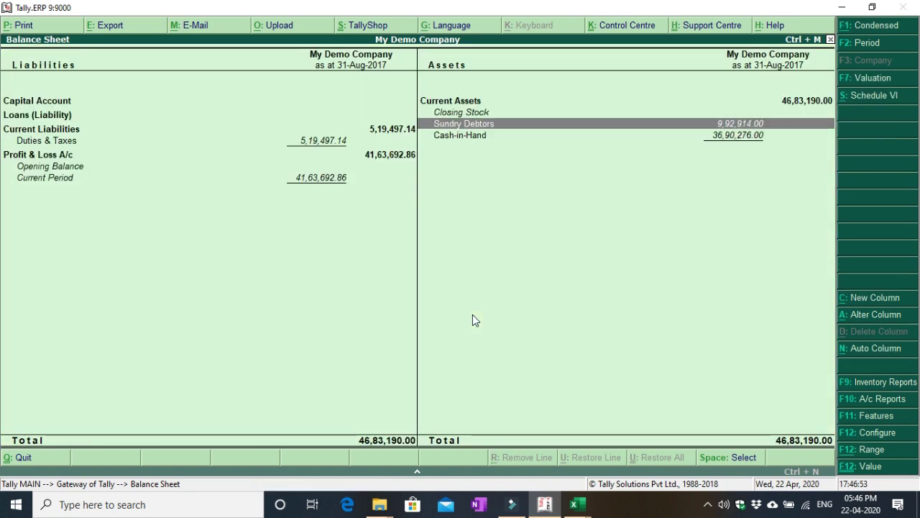
pyautogui.press('Down')
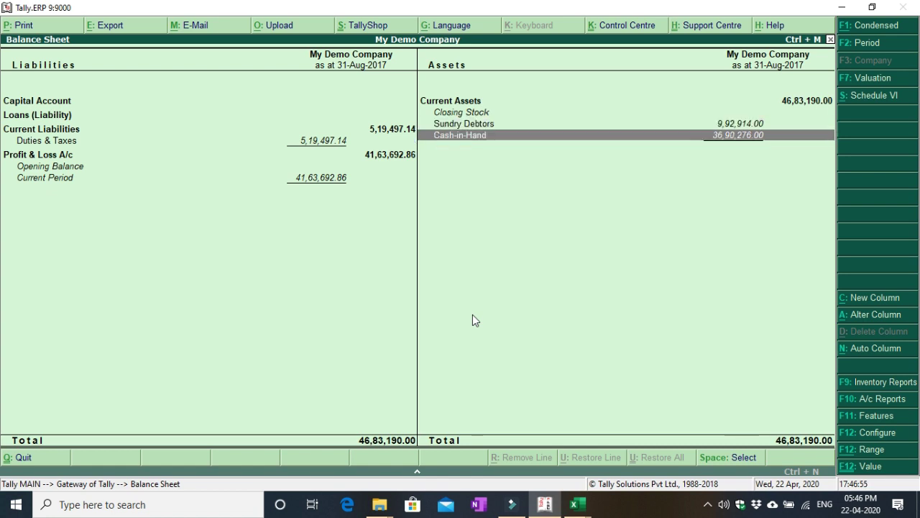
pyautogui.press('Up')
pyautogui.press('Up')
pyautogui.press('Down')
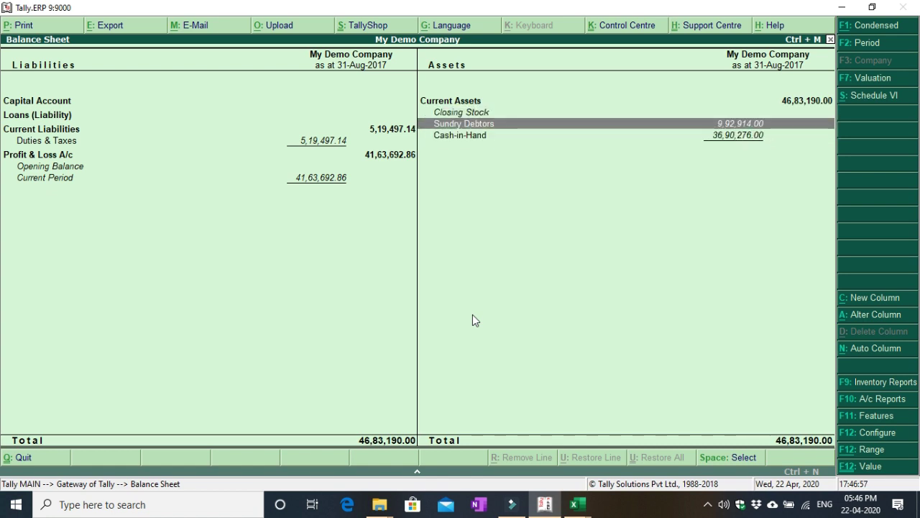
# - Look over the Balance Sheet's liabilities side and close the report
pyautogui.press('Left')
pyautogui.press('Down')
pyautogui.press('Down')
pyautogui.press('Escape')
pyautogui.press('Escape')
pyautogui.press('Escape')
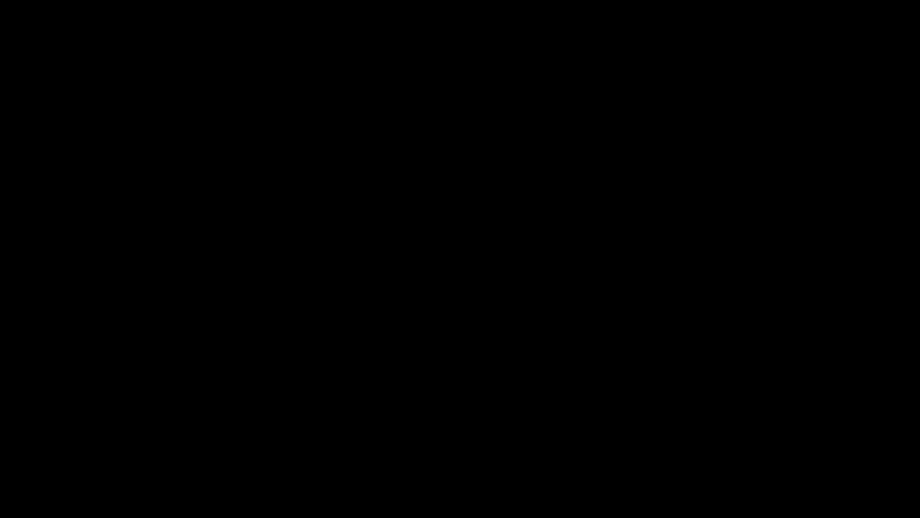